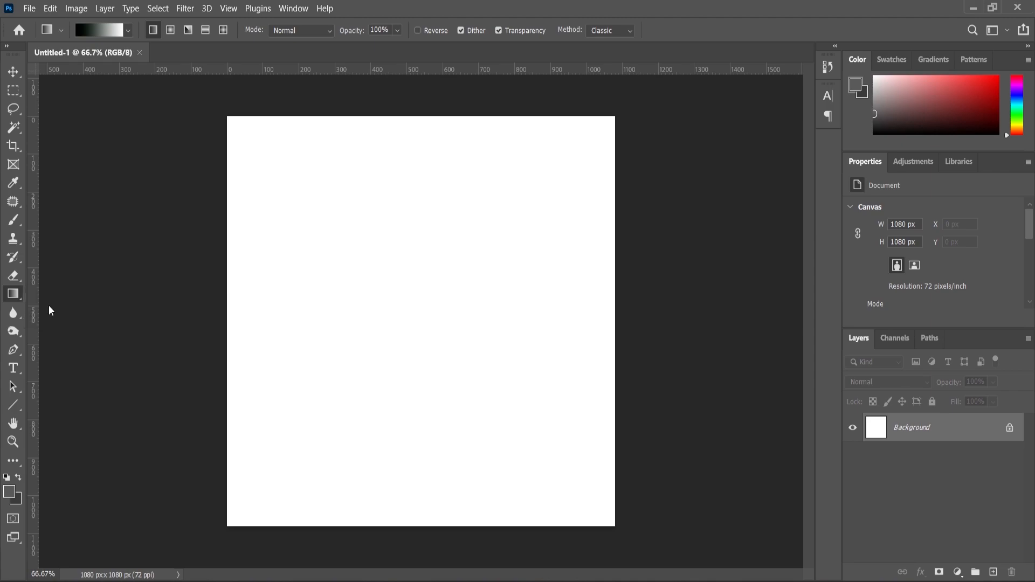
# - Fill the background with dark grey and dab one large soft spot of lighter grey, brush size 1400, at its centre on a new layer
pyautogui.click(399, 335)
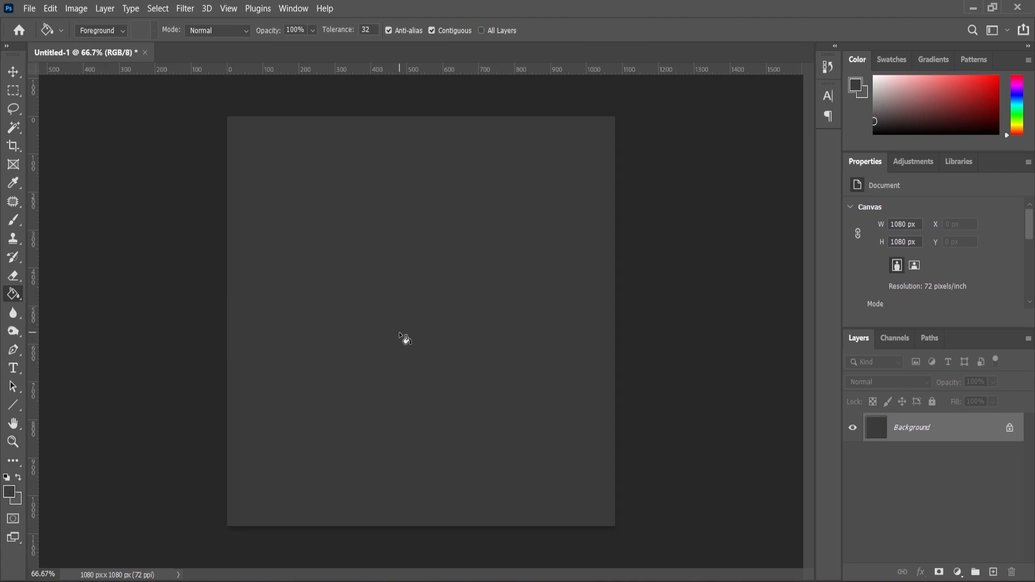
pyautogui.click(993, 572)
pyautogui.click(14, 220)
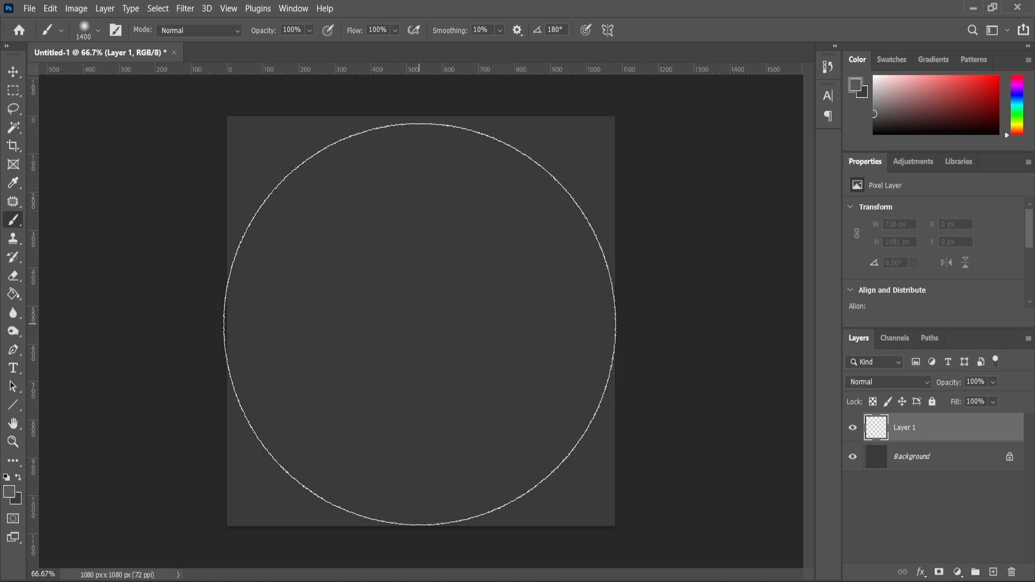
pyautogui.click(419, 320)
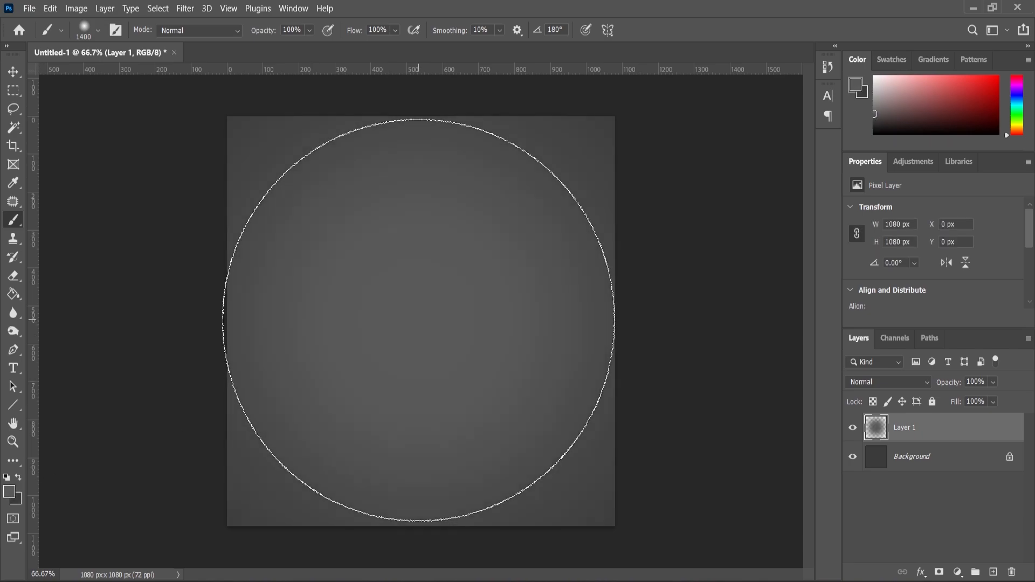
# - Open the Mahatma Gandhi portrait image and cut out its subject onto a masked layer using Select and Mask with Select Subject
pyautogui.hotkey('alt', 'Tab')
pyautogui.moveTo(318, 154); pyautogui.dragTo(524, 65)
pyautogui.press('m')
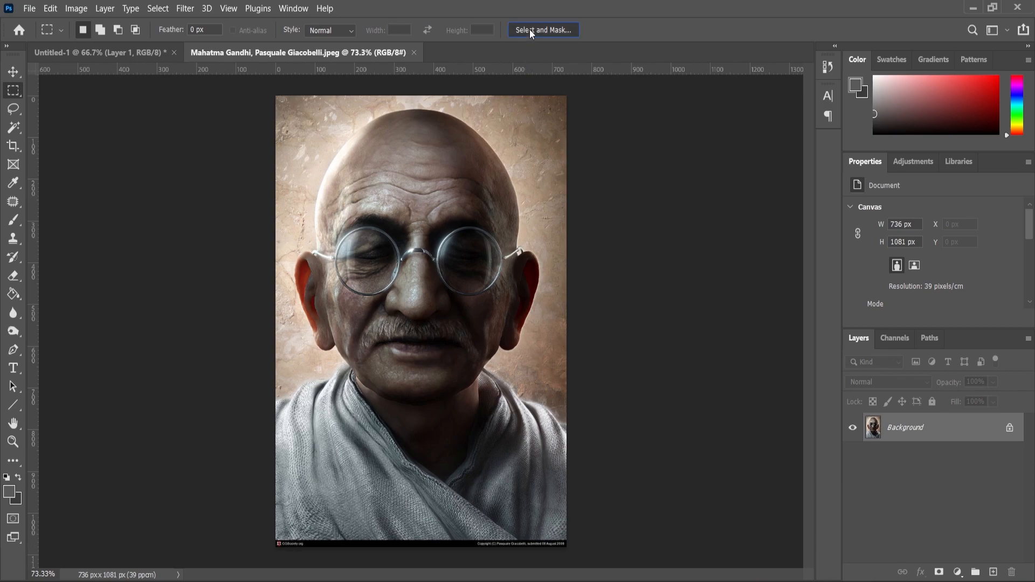
pyautogui.click(529, 29)
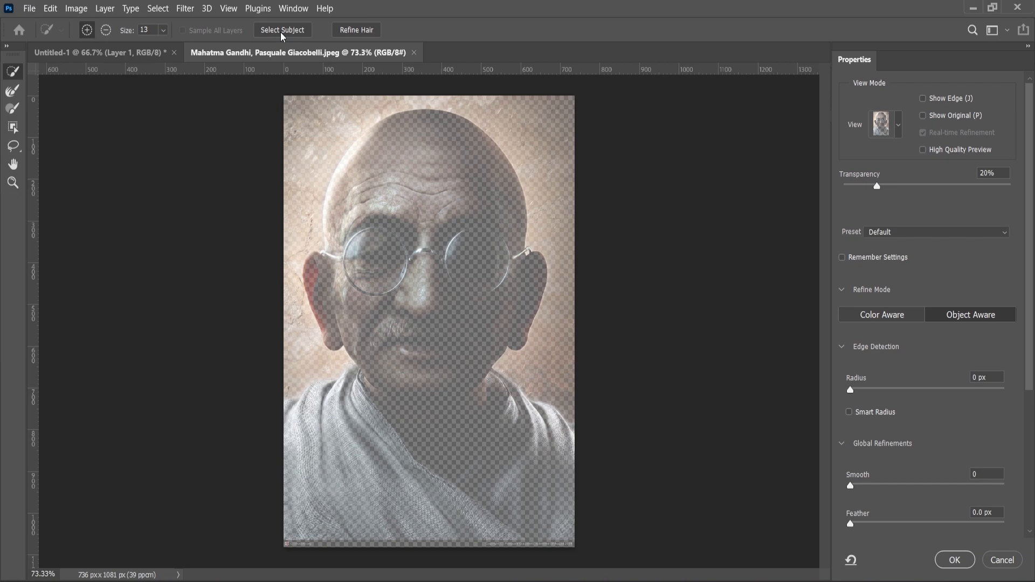
pyautogui.click(281, 32)
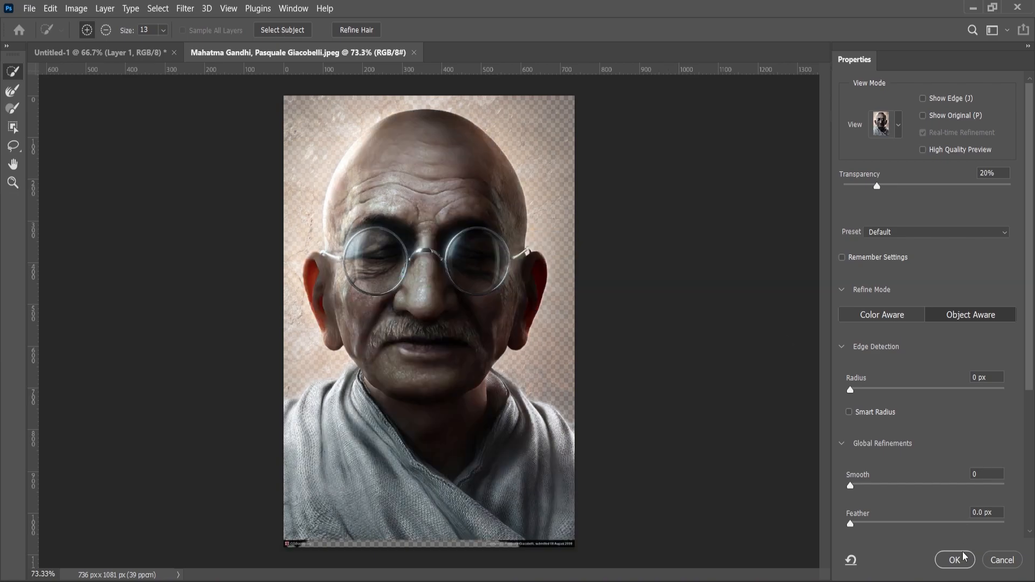
pyautogui.press('Return')
# - Bring the cut-out portrait into the Untitled-1 document, centre it and scale it to about 72%
pyautogui.click(12, 71)
pyautogui.moveTo(324, 119); pyautogui.dragTo(421, 325)
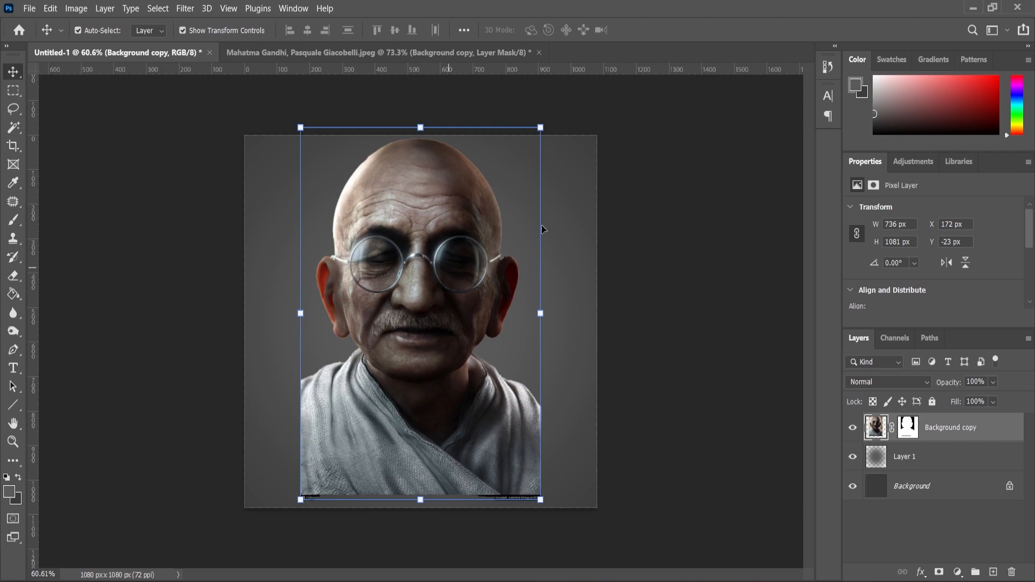
pyautogui.moveTo(542, 129); pyautogui.dragTo(520, 204)
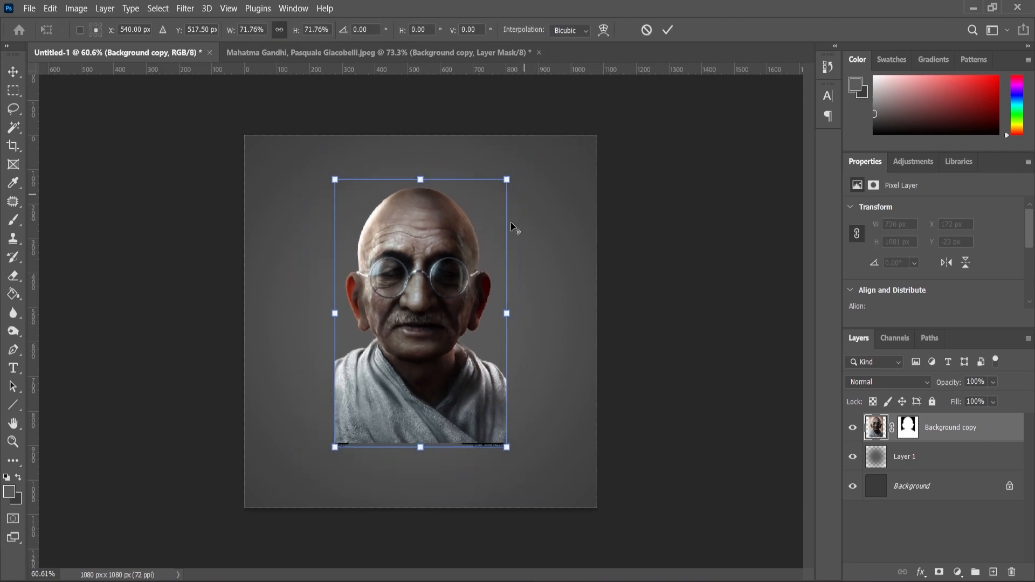
pyautogui.scroll(1, 442, 287)
pyautogui.press('Return')
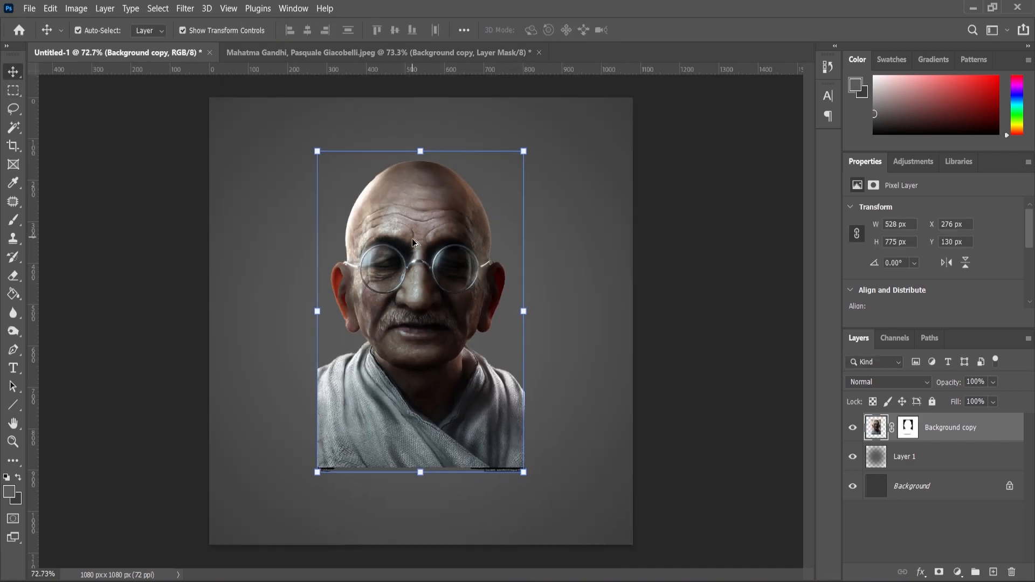
# - In the Camera Raw filter, set the portrait's exposure to +0.15 and contrast to -19, adjust the highlights, and raise texture and clarity
pyautogui.click(185, 8)
pyautogui.click(219, 104)
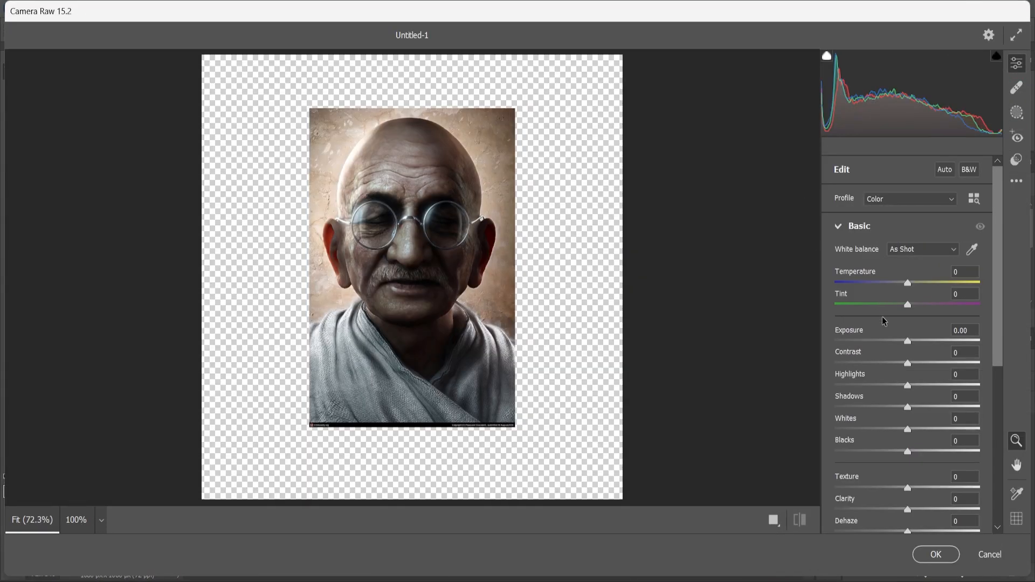
pyautogui.moveTo(909, 340); pyautogui.dragTo(913, 387)
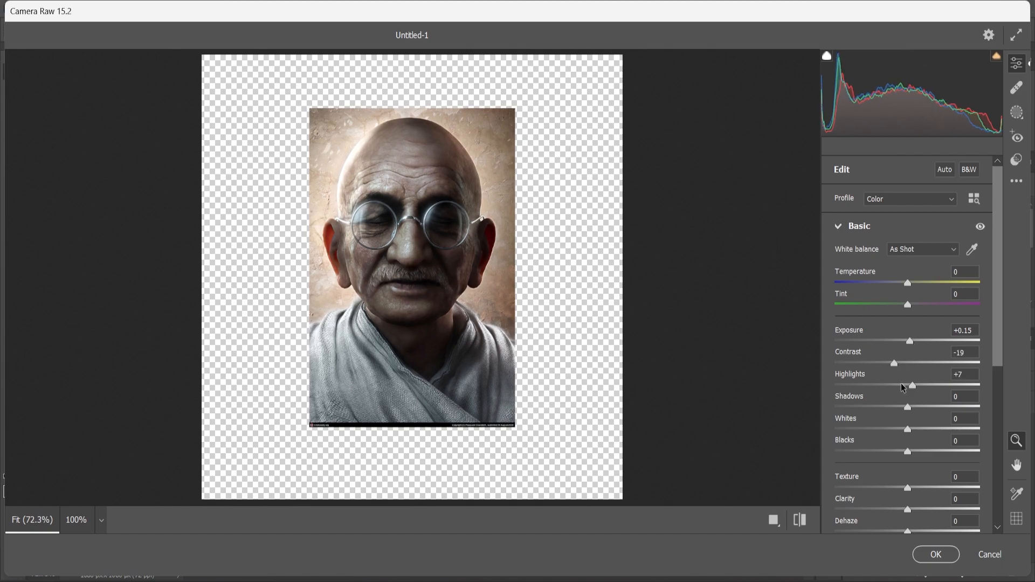
pyautogui.moveTo(908, 488); pyautogui.dragTo(918, 510)
# - Add noise reduction to the portrait in the Camera Raw detail settings and apply the filter
pyautogui.click(838, 225)
pyautogui.click(840, 286)
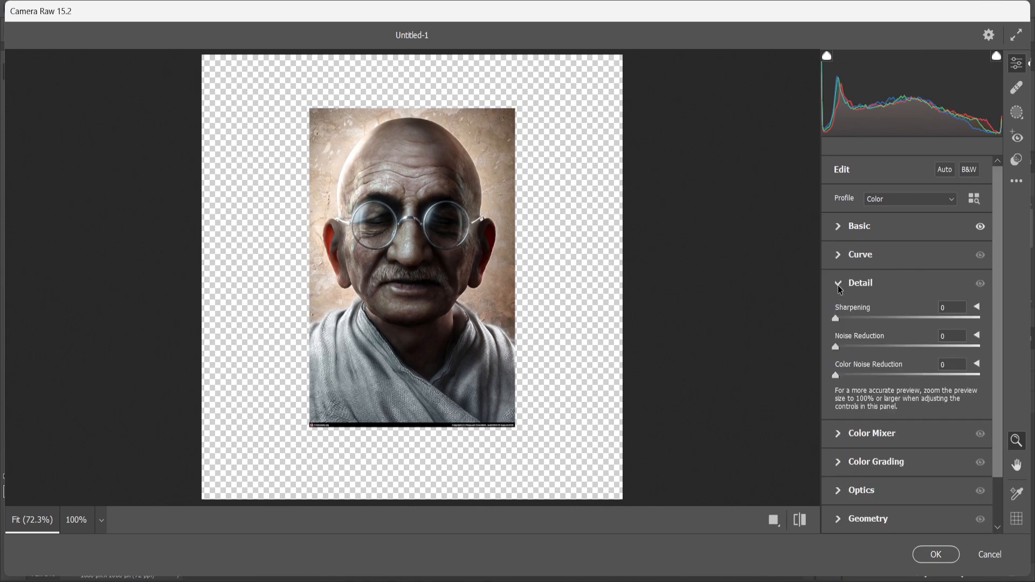
pyautogui.moveTo(845, 349); pyautogui.dragTo(877, 355)
pyautogui.press('Return')
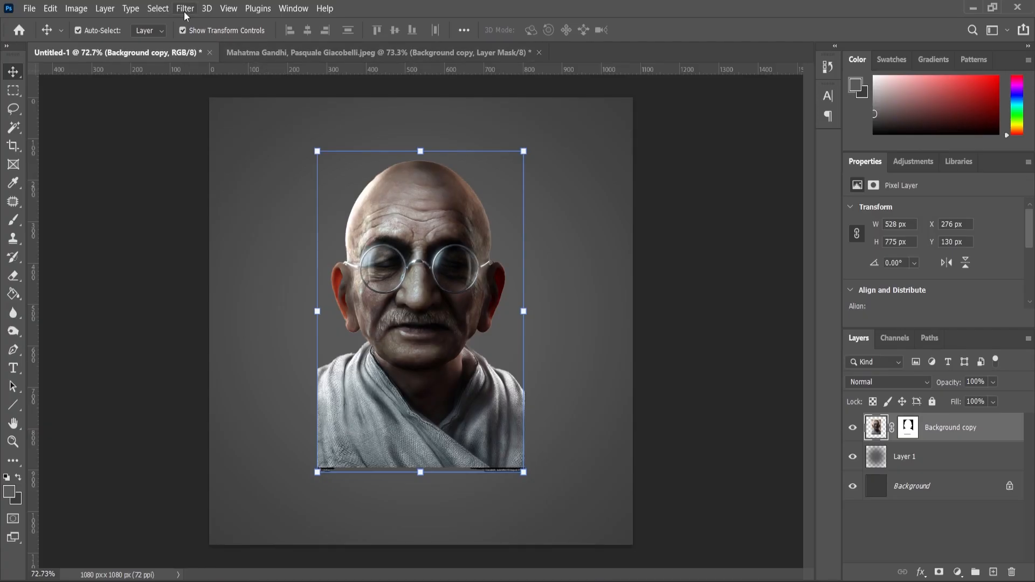
# - Apply the Oil Paint filter to the portrait with stylization 4.3, cleanliness 7.9, scale 0.4, bristle detail 6.1 and shine 1.3
pyautogui.click(185, 9)
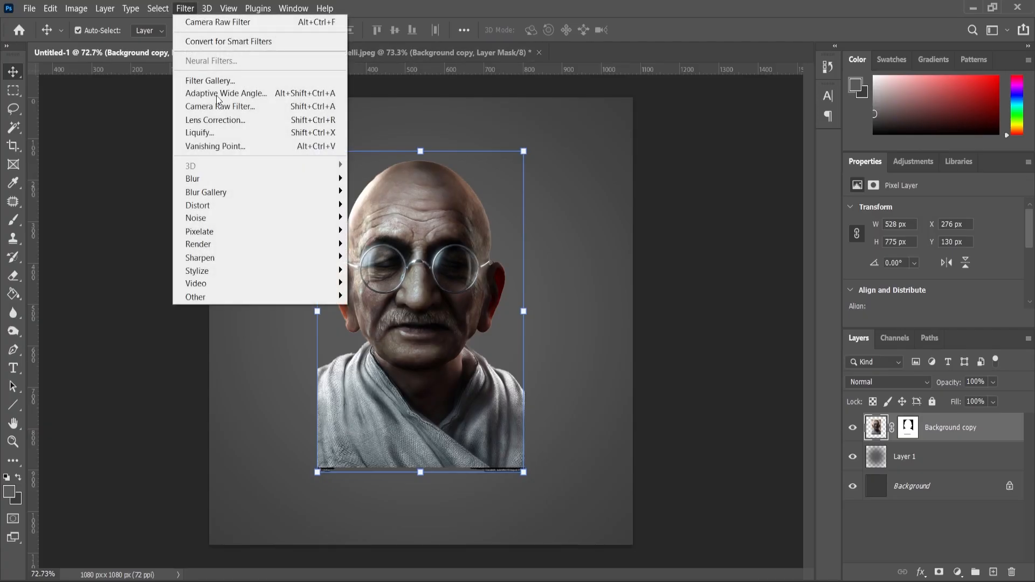
pyautogui.moveTo(323, 271)
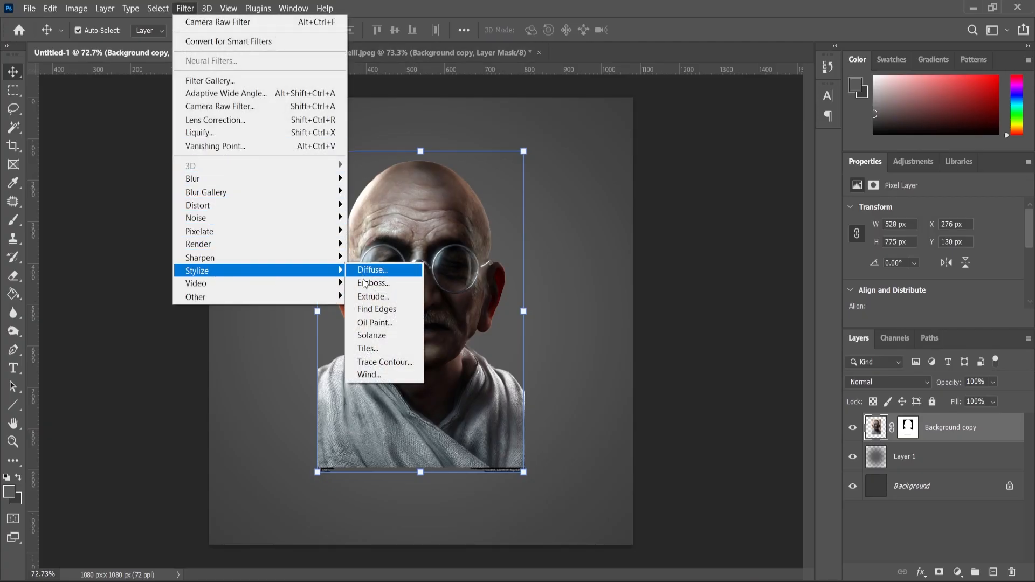
pyautogui.click(375, 322)
pyautogui.moveTo(627, 108); pyautogui.dragTo(683, 217)
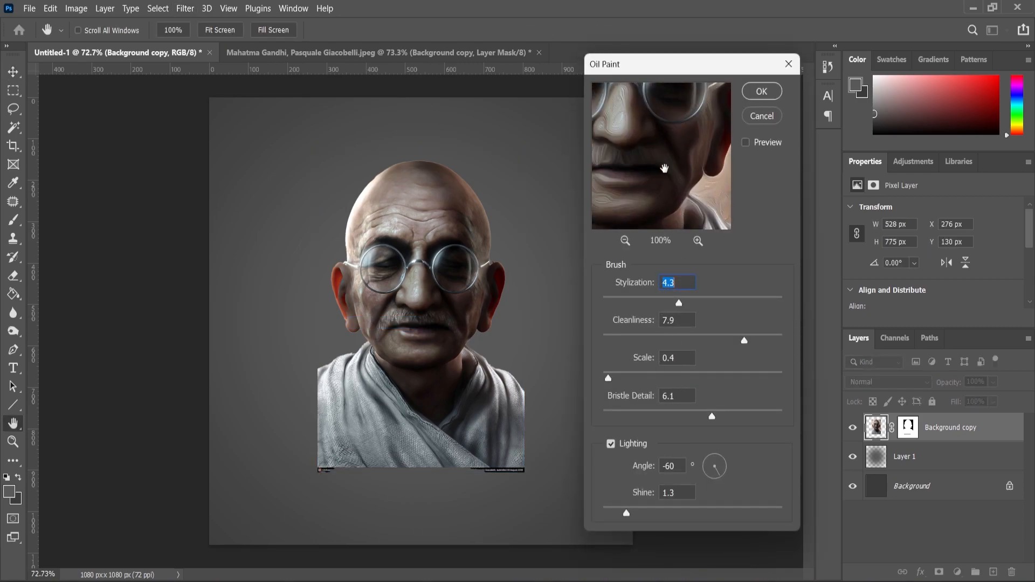
pyautogui.moveTo(664, 167); pyautogui.dragTo(672, 182)
pyautogui.click(761, 91)
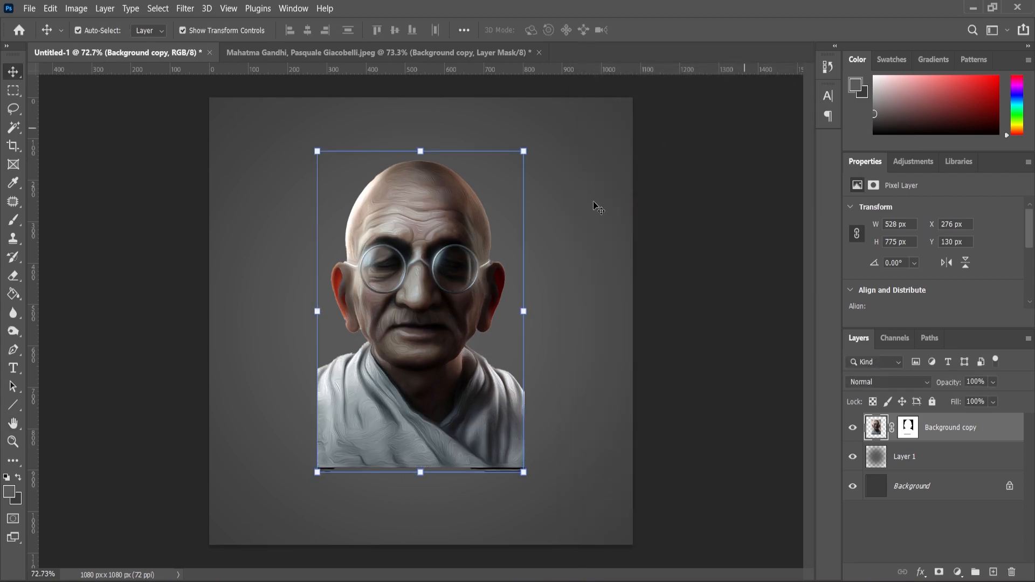
# - Paint black with a soft brush of 300 px on the portrait's layer mask along the shoulder at the image's left edge
pyautogui.click(909, 429)
pyautogui.press('b')
pyautogui.scroll(1, 267, 507)
pyautogui.press('[')
pyautogui.press('[')
pyautogui.press('[')
pyautogui.press('[')
pyautogui.press('[')
pyautogui.press('[')
pyautogui.press('[')
pyautogui.press('[')
pyautogui.press('[')
pyautogui.press('[')
pyautogui.press('[')
pyautogui.press('[')
pyautogui.press('[')
pyautogui.press('[')
pyautogui.press('[')
pyautogui.press('[')
pyautogui.press(']')
pyautogui.press(']')
pyautogui.press(']')
pyautogui.press(']')
pyautogui.press(']')
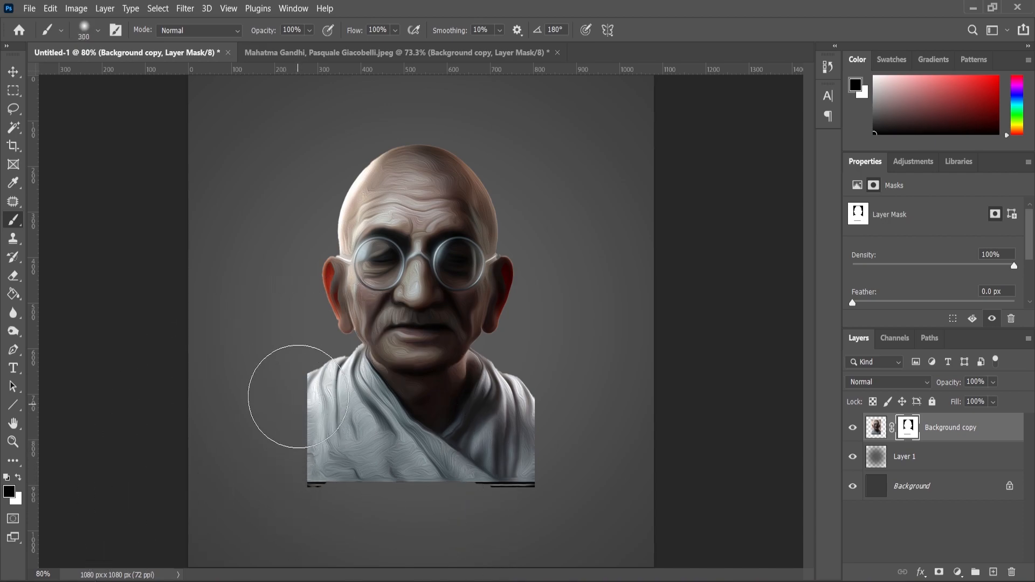
pyautogui.moveTo(284, 408)
pyautogui.mouseDown()
pyautogui.moveTo(271, 463)
pyautogui.moveTo(333, 496)
pyautogui.moveTo(552, 505)
pyautogui.moveTo(532, 494)
pyautogui.moveTo(553, 451)
pyautogui.moveTo(553, 391)
pyautogui.moveTo(549, 448)
pyautogui.moveTo(474, 508)
pyautogui.moveTo(529, 495)
pyautogui.moveTo(455, 500)
pyautogui.moveTo(241, 474)
pyautogui.moveTo(258, 465)
pyautogui.moveTo(278, 383)
pyautogui.mouseUp()
# - Try fading the portrait's lower edge on its mask with a smaller 175 px brush, and undo the stroke
pyautogui.press('[')
pyautogui.press('[')
pyautogui.press('[')
pyautogui.moveTo(344, 474); pyautogui.dragTo(447, 499)
pyautogui.scroll(-2, 443, 377)
pyautogui.hotkey('ctrl', 'z')
# - Fade the portrait's shoulders and lower robe into the background on the mask using a 369 px brush with 0% hardness
pyautogui.rightClick(483, 400)
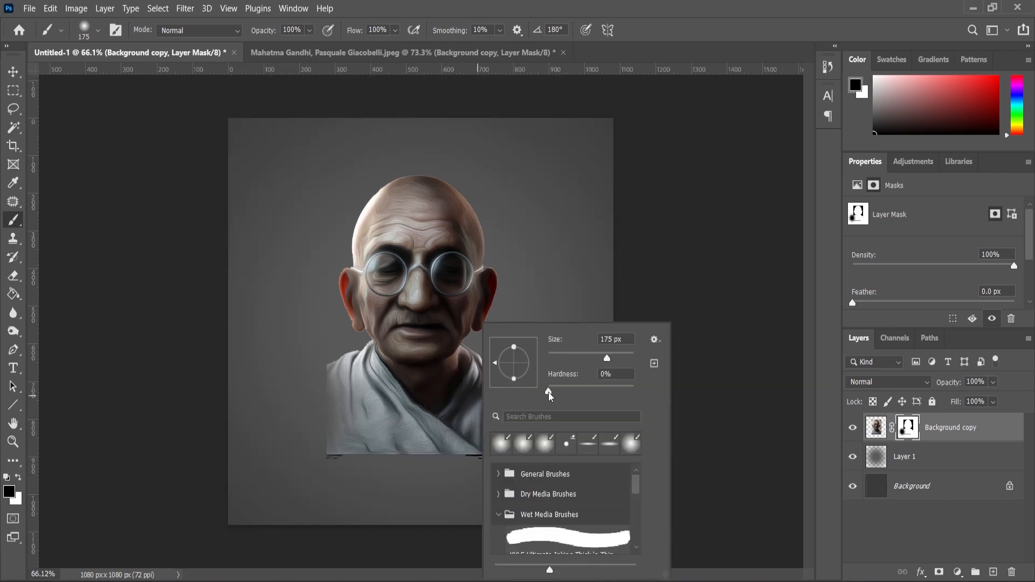
pyautogui.click(257, 428)
pyautogui.moveTo(300, 408)
pyautogui.mouseDown()
pyautogui.moveTo(283, 392)
pyautogui.moveTo(285, 426)
pyautogui.moveTo(347, 490)
pyautogui.moveTo(412, 503)
pyautogui.moveTo(507, 490)
pyautogui.moveTo(549, 444)
pyautogui.moveTo(543, 406)
pyautogui.moveTo(538, 453)
pyautogui.moveTo(404, 500)
pyautogui.moveTo(272, 431)
pyautogui.mouseUp()
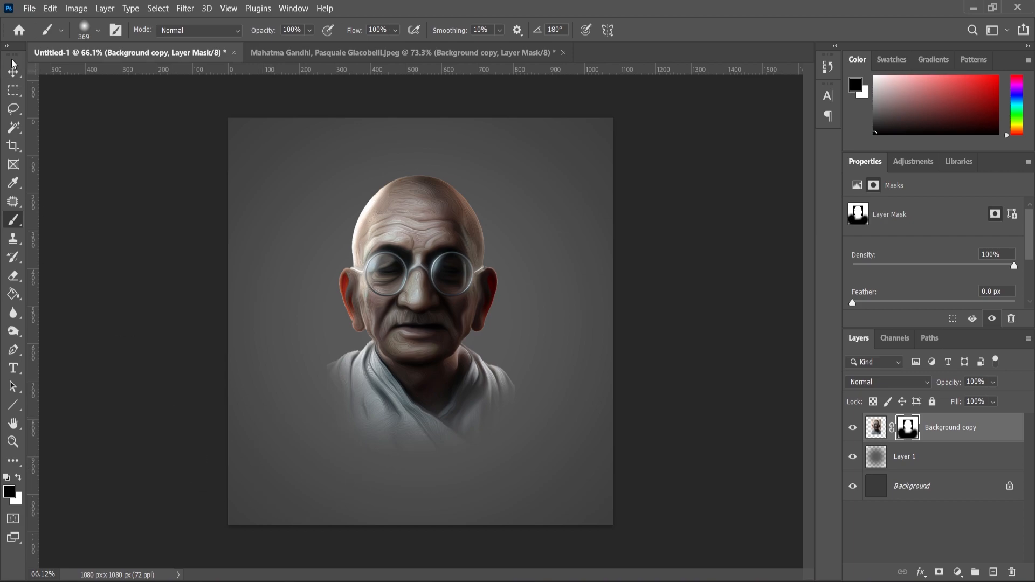
# - Move the masked portrait slightly upward and scale it to about 96%
pyautogui.press('v')
pyautogui.moveTo(407, 291); pyautogui.dragTo(407, 275)
pyautogui.moveTo(516, 150); pyautogui.dragTo(513, 157)
pyautogui.hotkey('ctrl', 'space')
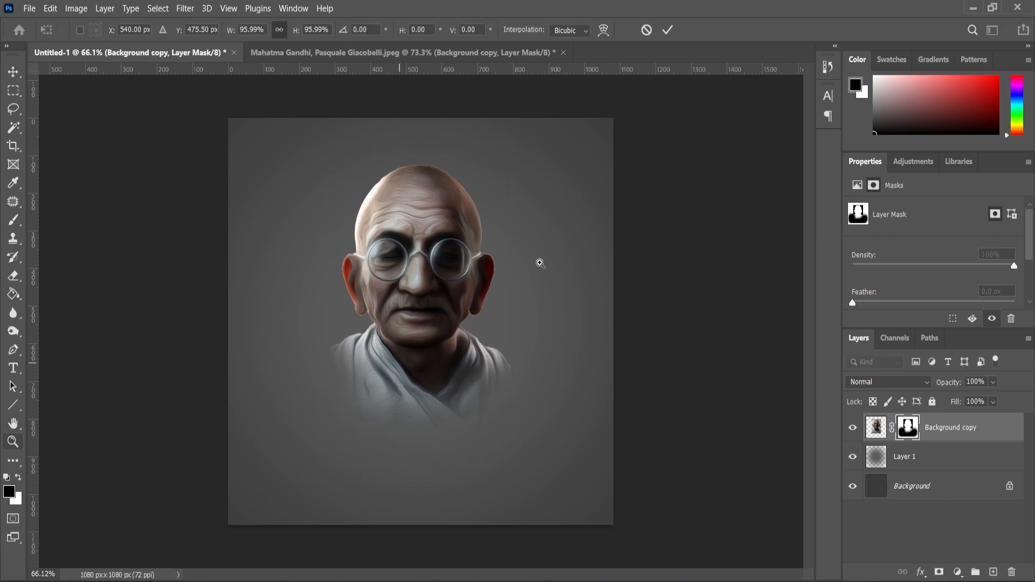
# - Place the 11 Murti photo from the file browser into the document, scaled to 63.64% and positioned over the portrait's lower half
pyautogui.click(563, 581)
pyautogui.moveTo(157, 157); pyautogui.dragTo(313, 227)
pyautogui.moveTo(653, 473); pyautogui.dragTo(428, 415)
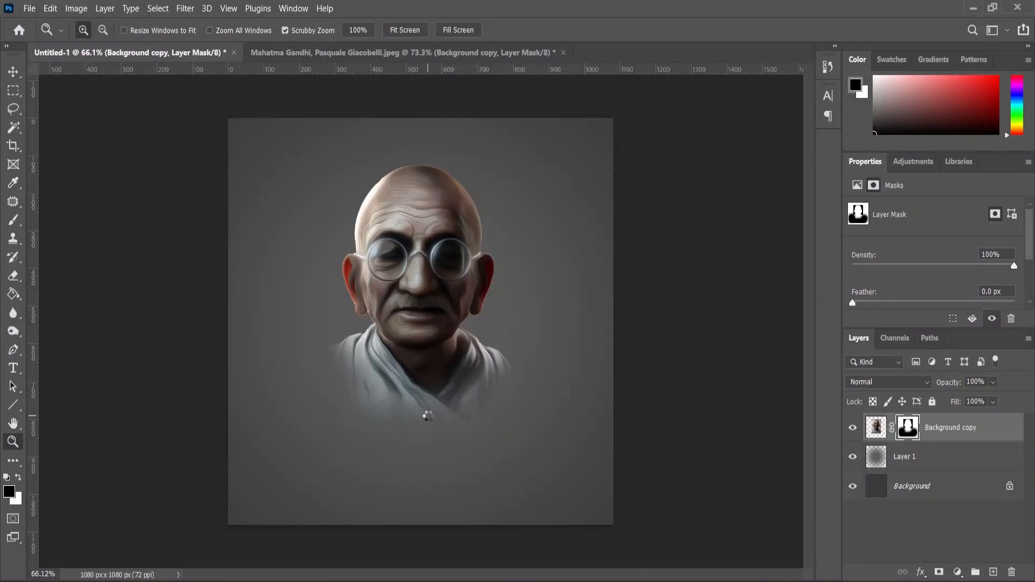
pyautogui.moveTo(428, 315); pyautogui.dragTo(428, 374)
pyautogui.moveTo(615, 252); pyautogui.dragTo(594, 347)
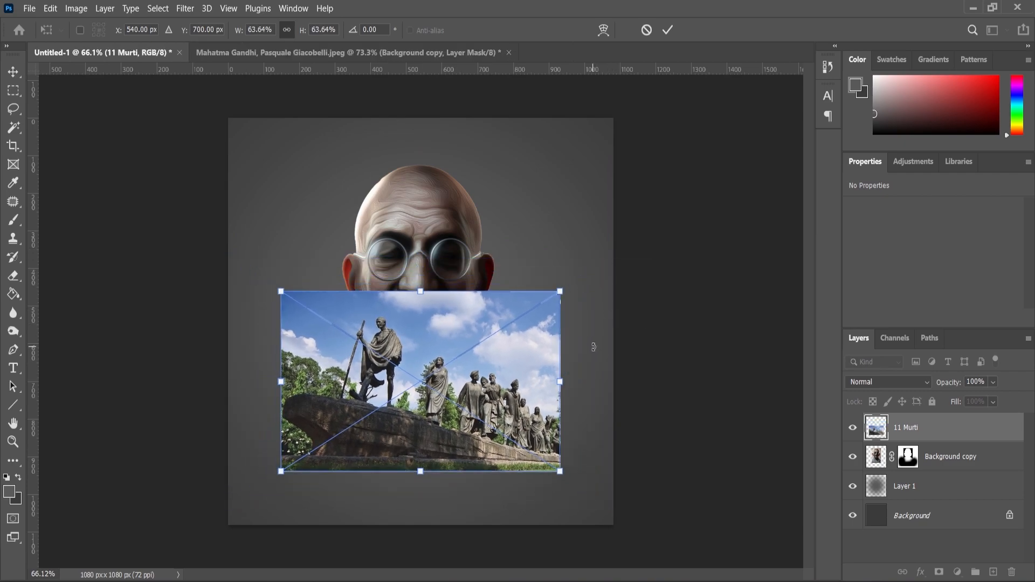
pyautogui.press('Return')
pyautogui.press('z')
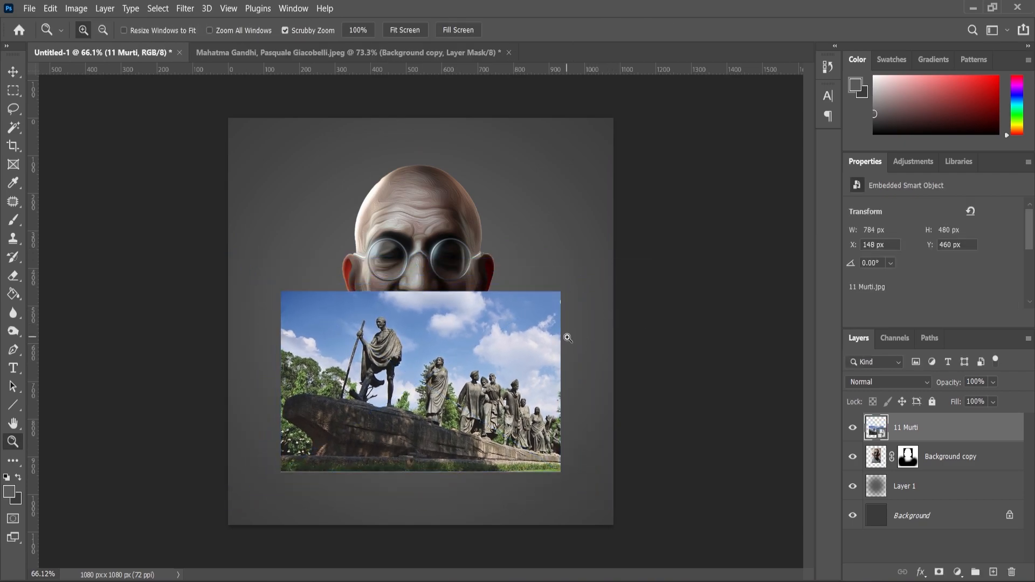
# - Add a layer mask to the 11 Murti photo and fade out its upper edge with a black-to-white linear gradient
pyautogui.click(18, 76)
pyautogui.click(938, 571)
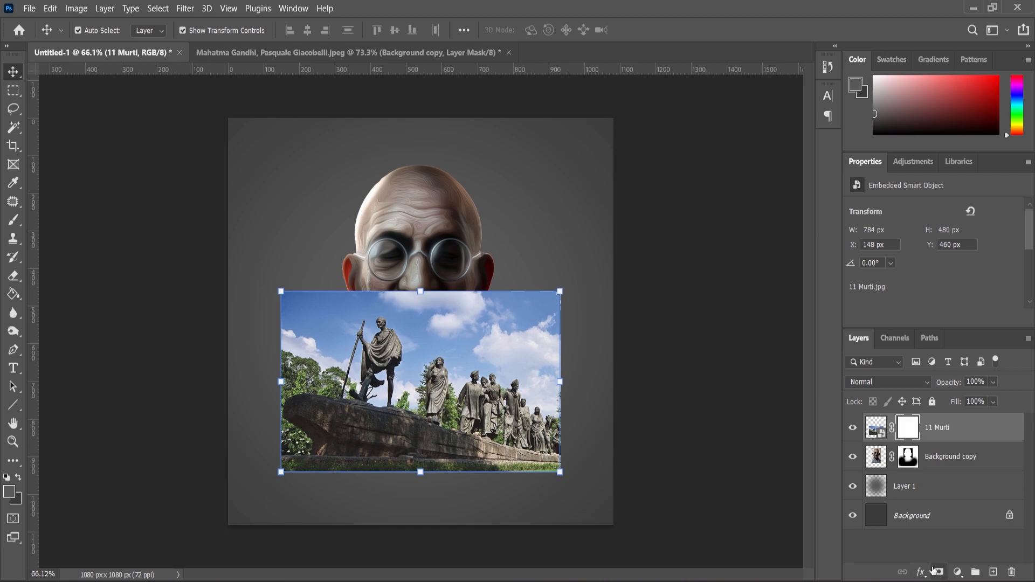
pyautogui.click(13, 294)
pyautogui.click(51, 291)
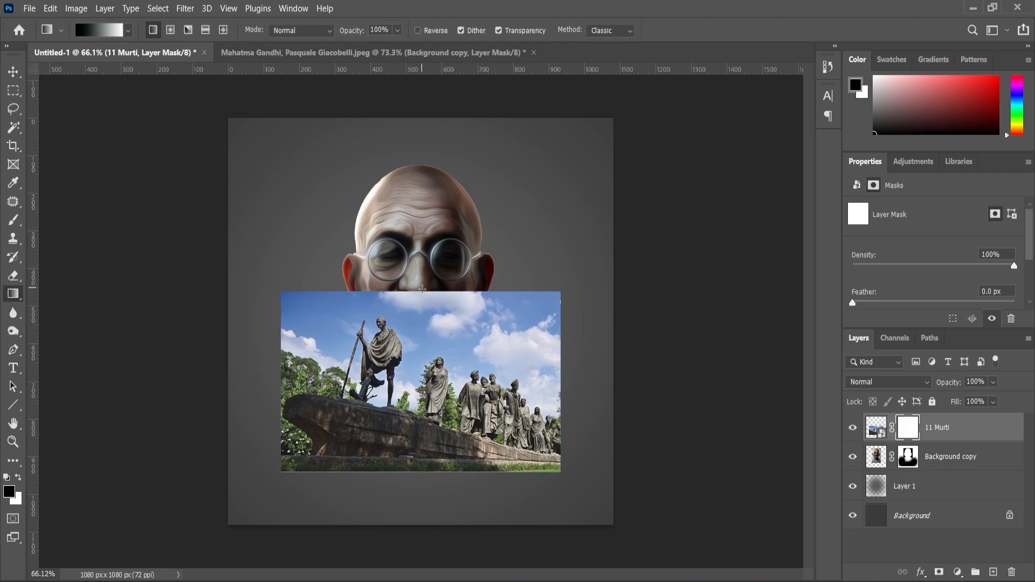
pyautogui.moveTo(421, 357); pyautogui.dragTo(422, 358)
# - Set the 11 Murti layer's blend mode to Soft Light, move the photo lower and scale it to 93.63%
pyautogui.click(876, 383)
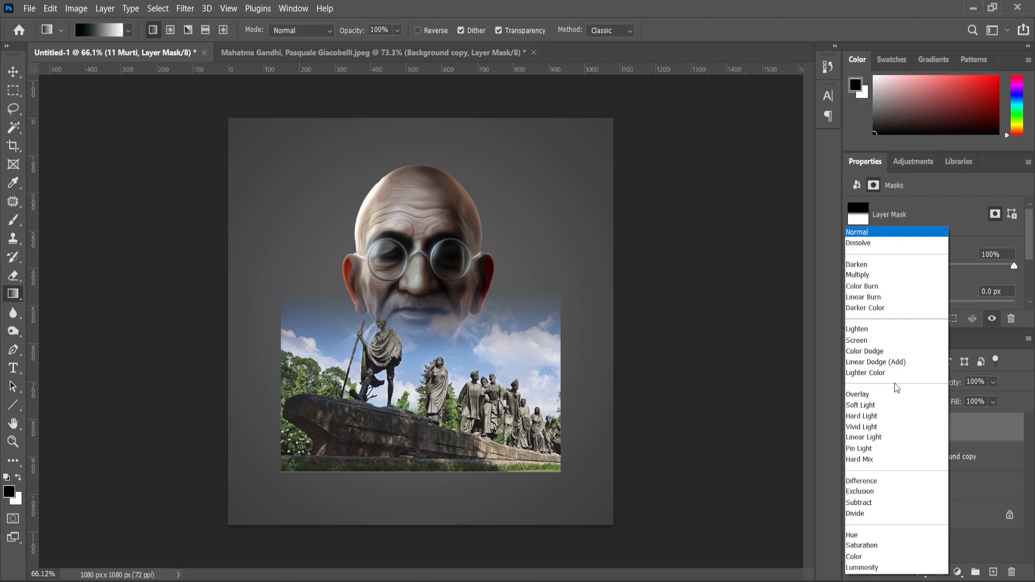
pyautogui.click(877, 405)
pyautogui.press('v')
pyautogui.scroll(2, 442, 401)
pyautogui.moveTo(441, 401); pyautogui.dragTo(441, 433)
pyautogui.moveTo(606, 309); pyautogui.dragTo(595, 316)
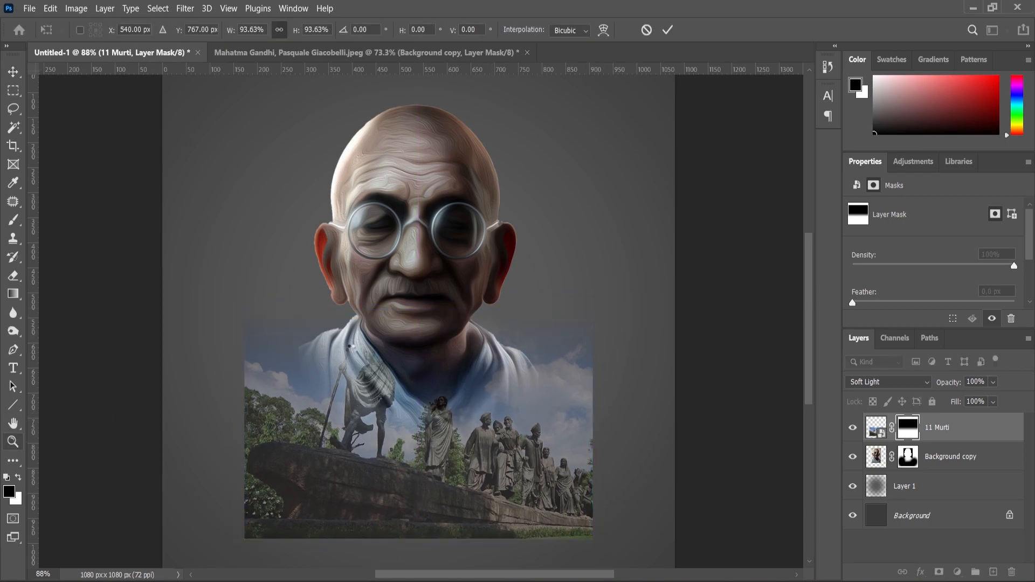
pyautogui.scroll(-2, 365, 376)
pyautogui.scroll(3, 378, 376)
pyautogui.scroll(-1, 284, 258)
pyautogui.click(79, 11)
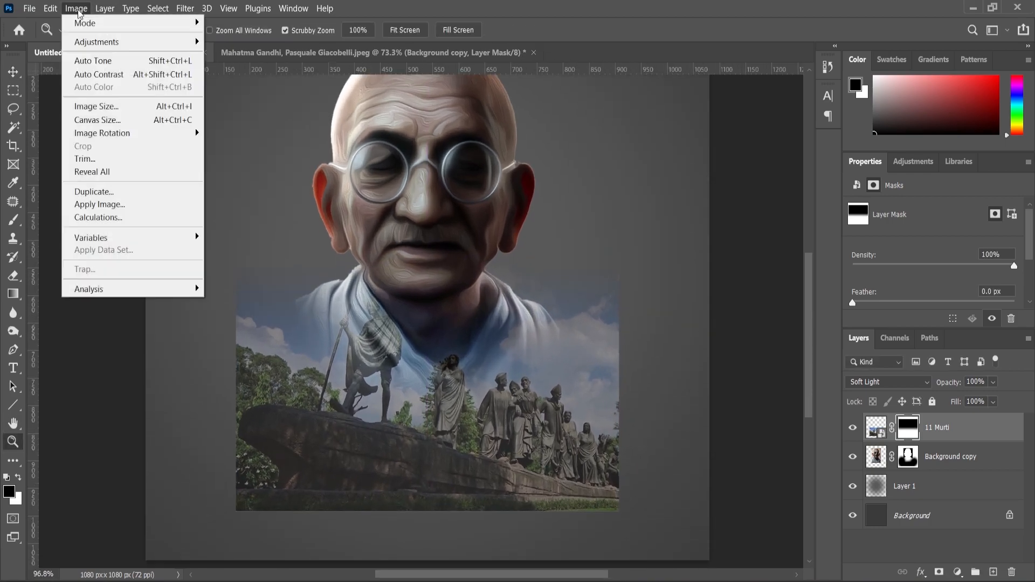
pyautogui.moveTo(92, 42)
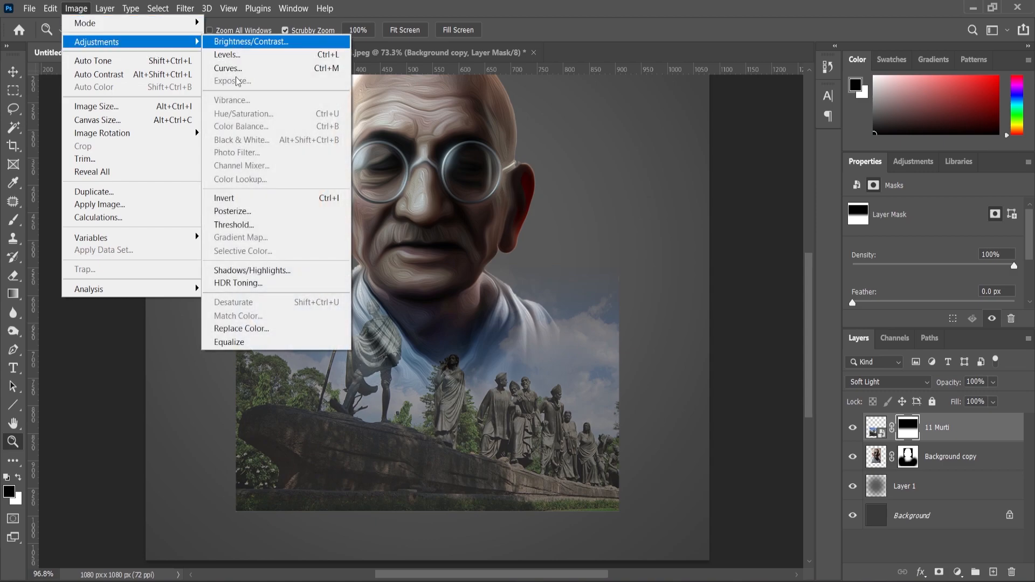
pyautogui.click(741, 299)
# - Apply a Photo Filter adjustment to the 11 Murti image using Warming Filter (85) at 42% density
pyautogui.click(875, 427)
pyautogui.click(76, 8)
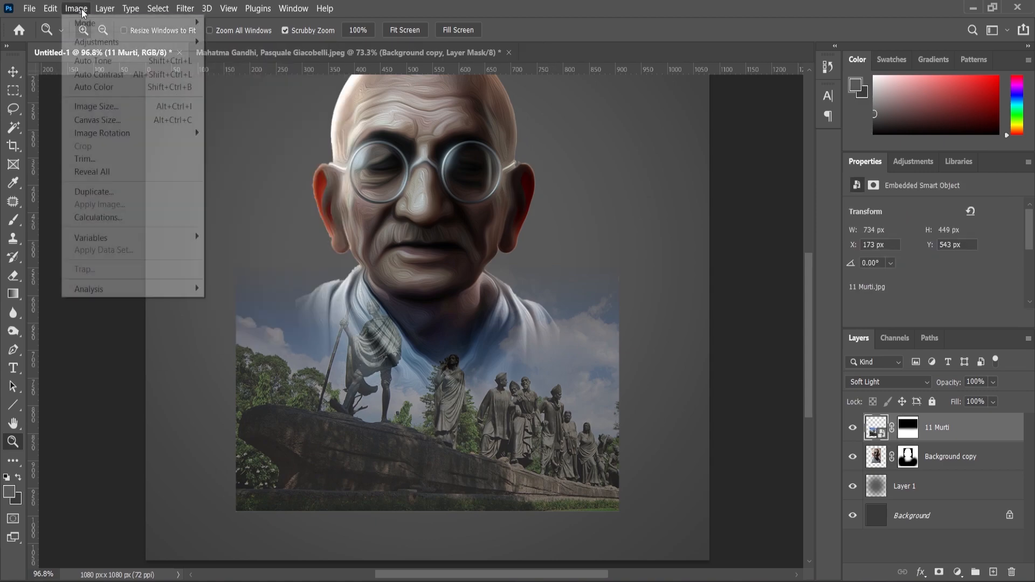
pyautogui.moveTo(90, 43)
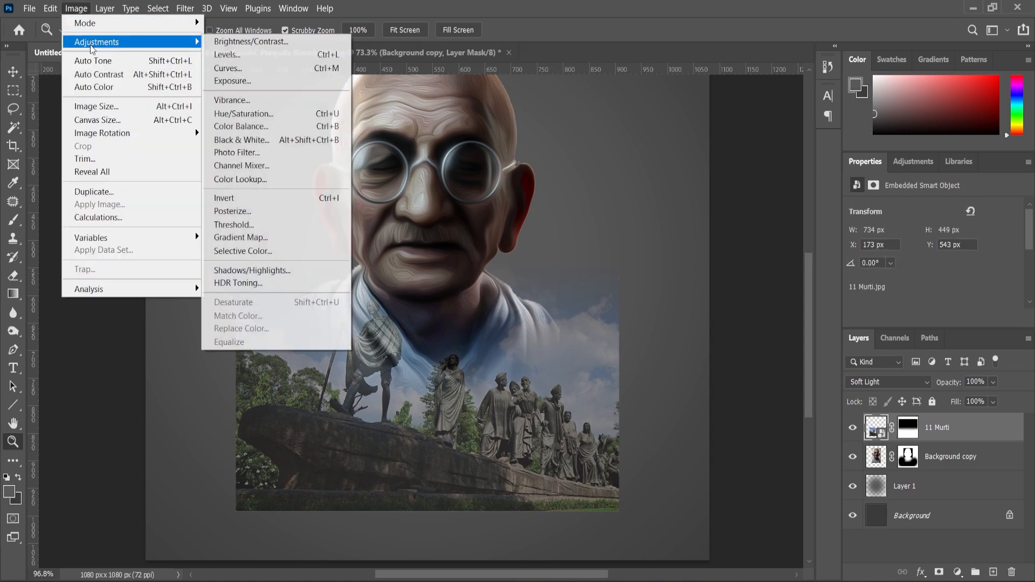
pyautogui.click(251, 152)
pyautogui.moveTo(421, 252); pyautogui.dragTo(441, 257)
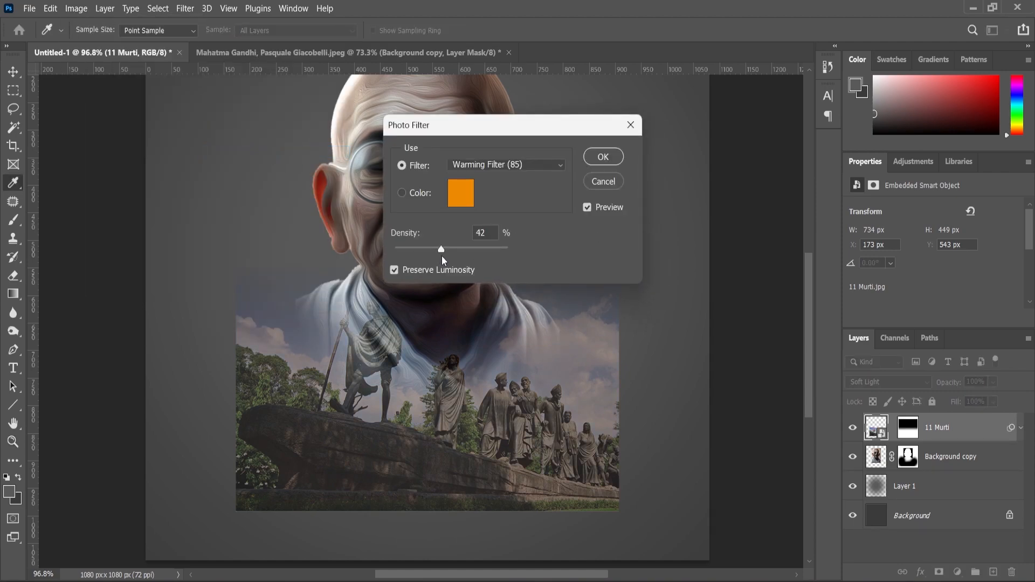
pyautogui.click(603, 157)
# - Paint black with a soft brush on the 11 Murti layer mask to blend the photo's side and lower edges into the background
pyautogui.press('z')
pyautogui.click(909, 429)
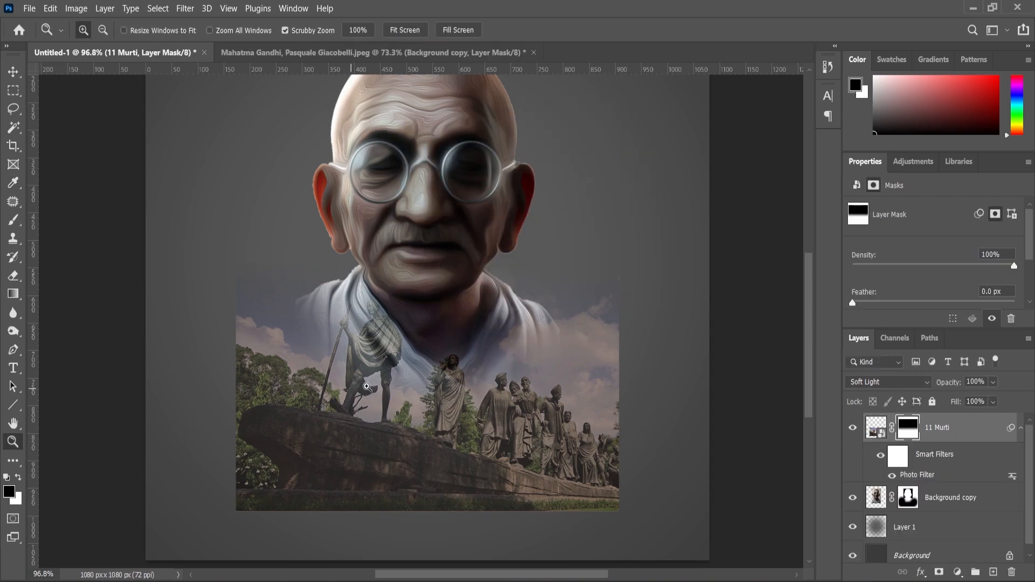
pyautogui.click(13, 221)
pyautogui.moveTo(202, 337)
pyautogui.mouseDown()
pyautogui.moveTo(168, 401)
pyautogui.moveTo(163, 466)
pyautogui.moveTo(181, 503)
pyautogui.moveTo(173, 457)
pyautogui.moveTo(201, 523)
pyautogui.moveTo(224, 548)
pyautogui.moveTo(237, 534)
pyautogui.moveTo(269, 533)
pyautogui.moveTo(251, 525)
pyautogui.moveTo(279, 544)
pyautogui.moveTo(331, 554)
pyautogui.moveTo(600, 563)
pyautogui.moveTo(639, 540)
pyautogui.moveTo(662, 415)
pyautogui.moveTo(639, 245)
pyautogui.moveTo(672, 351)
pyautogui.moveTo(672, 529)
pyautogui.mouseUp()
pyautogui.press('[')
pyautogui.press('[')
pyautogui.press('[')
pyautogui.press('[')
pyautogui.press('[')
pyautogui.press(']')
pyautogui.press(']')
pyautogui.press(']')
pyautogui.scroll(-3, 558, 321)
pyautogui.scroll(2, 587, 318)
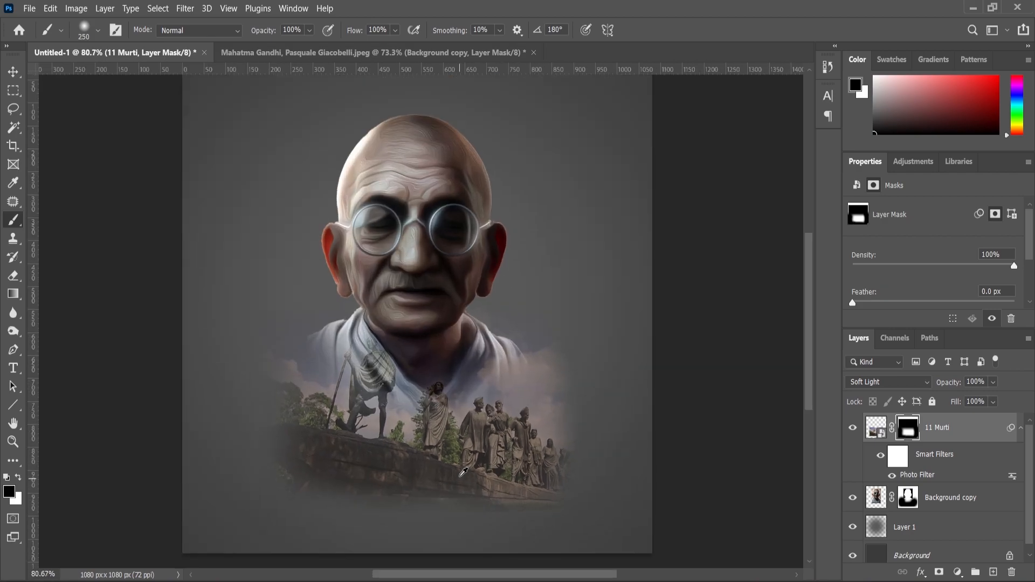
# - Paint black with a soft brush on the Background copy layer mask to remove the faint leftover edge beside the portrait
pyautogui.scroll(-2, 456, 388)
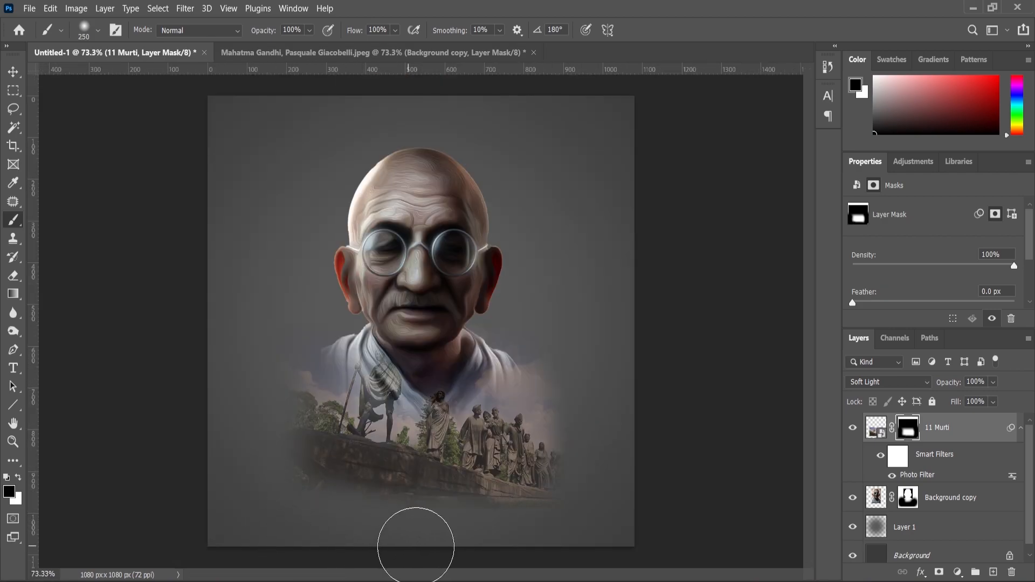
pyautogui.scroll(-1, 410, 426)
pyautogui.scroll(-1, 347, 336)
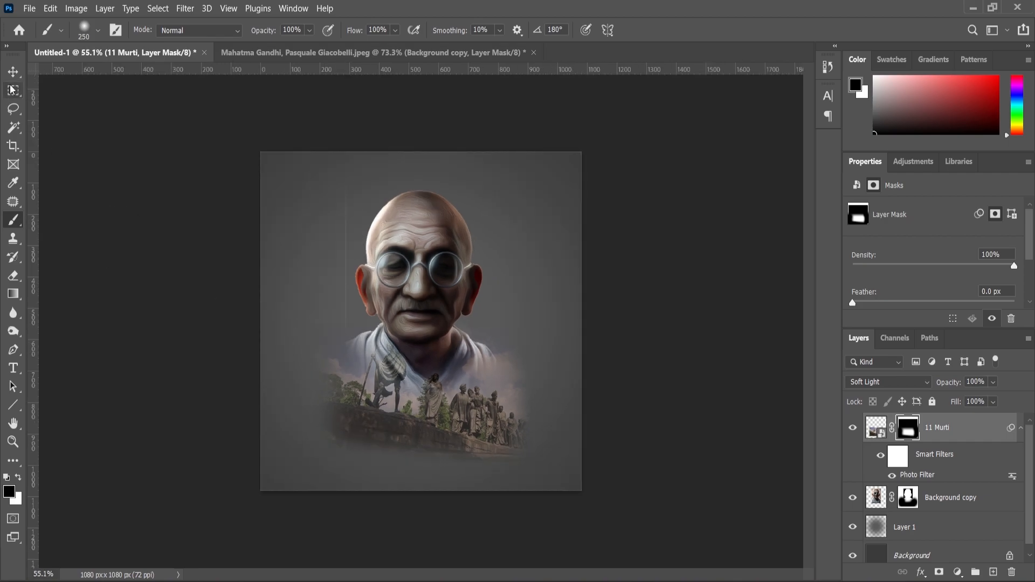
pyautogui.press('v')
pyautogui.click(409, 225)
pyautogui.click(905, 497)
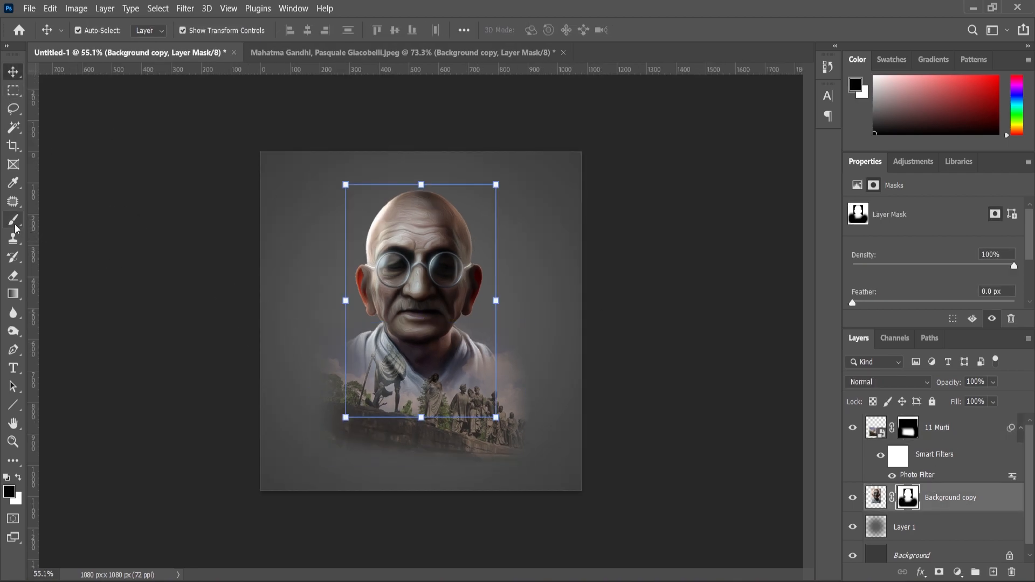
pyautogui.press('b')
pyautogui.hotkey('ctrl', '+')
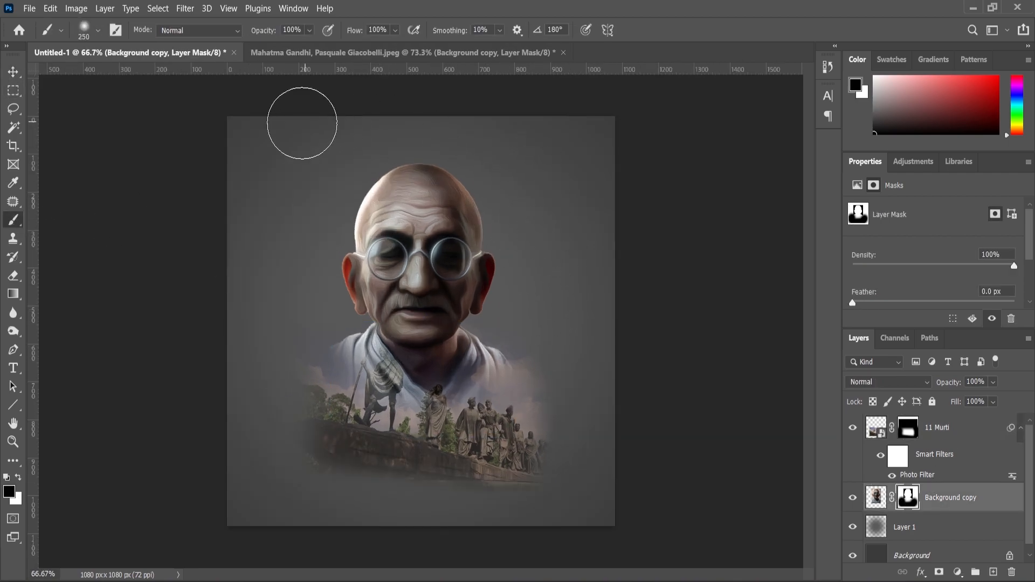
pyautogui.scroll(-1, 312, 339)
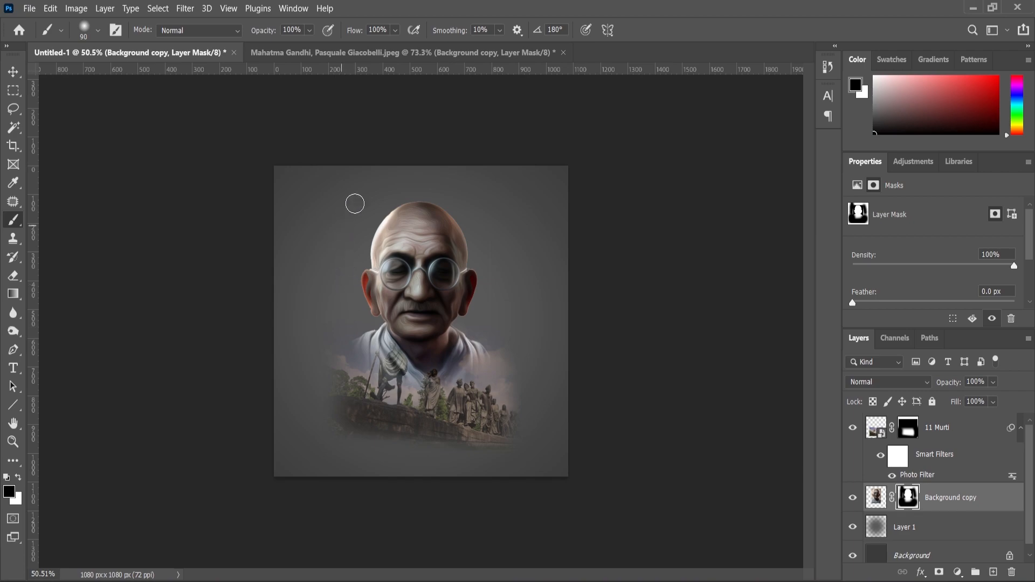
# - Transform the 11 Murti and Background copy layers together, adjusting their size slightly and moving them higher on the canvas
pyautogui.scroll(1, 423, 311)
pyautogui.click(13, 71)
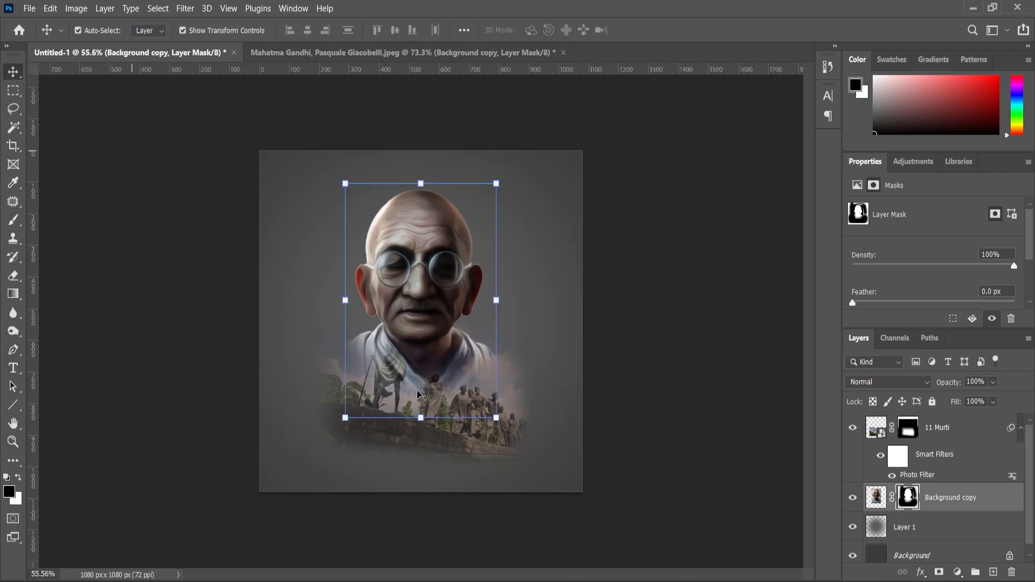
pyautogui.click(933, 439)
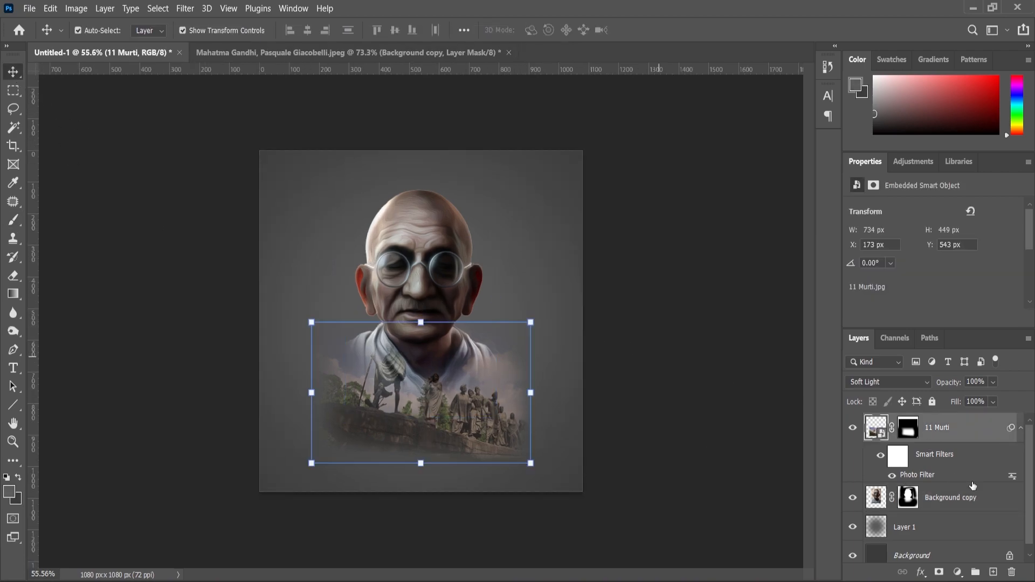
pyautogui.keyDown('ctrl'); pyautogui.click(956, 502); pyautogui.keyUp('ctrl')
pyautogui.click(535, 184)
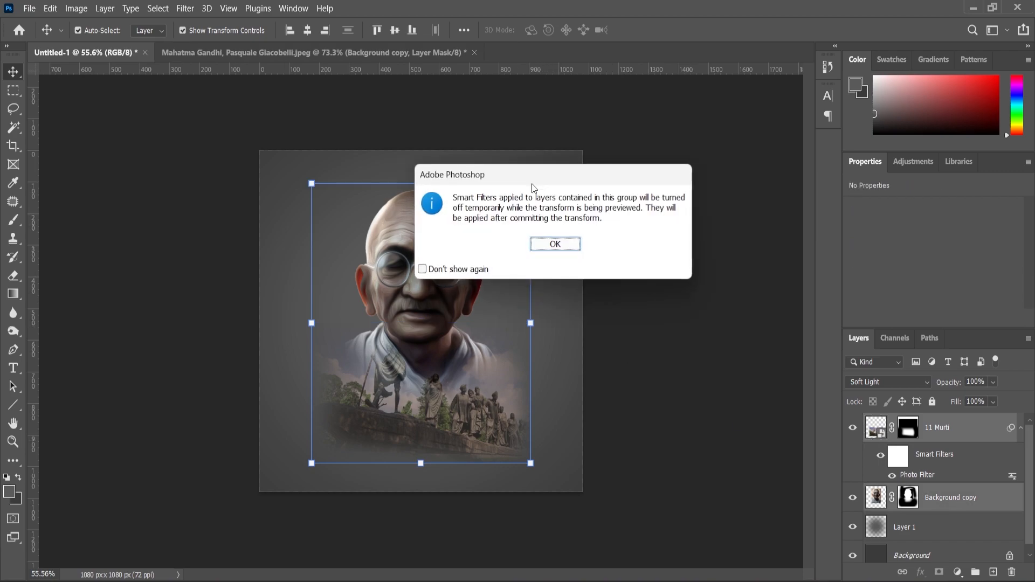
pyautogui.click(556, 244)
pyautogui.moveTo(528, 185); pyautogui.dragTo(524, 192)
pyautogui.moveTo(423, 306); pyautogui.dragTo(423, 297)
pyautogui.moveTo(533, 454); pyautogui.dragTo(532, 456)
# - Paint black on the Background copy layer mask to remove the faint horizontal line above the head
pyautogui.click(11, 442)
pyautogui.scroll(-1, 435, 355)
pyautogui.scroll(2, 435, 360)
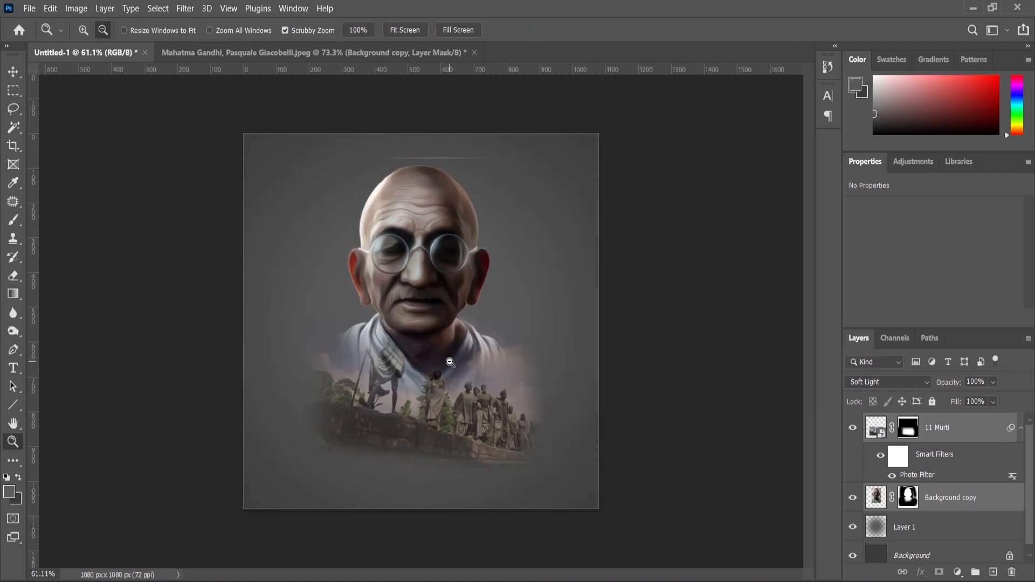
pyautogui.click(908, 429)
pyautogui.press('d')
pyautogui.press('b')
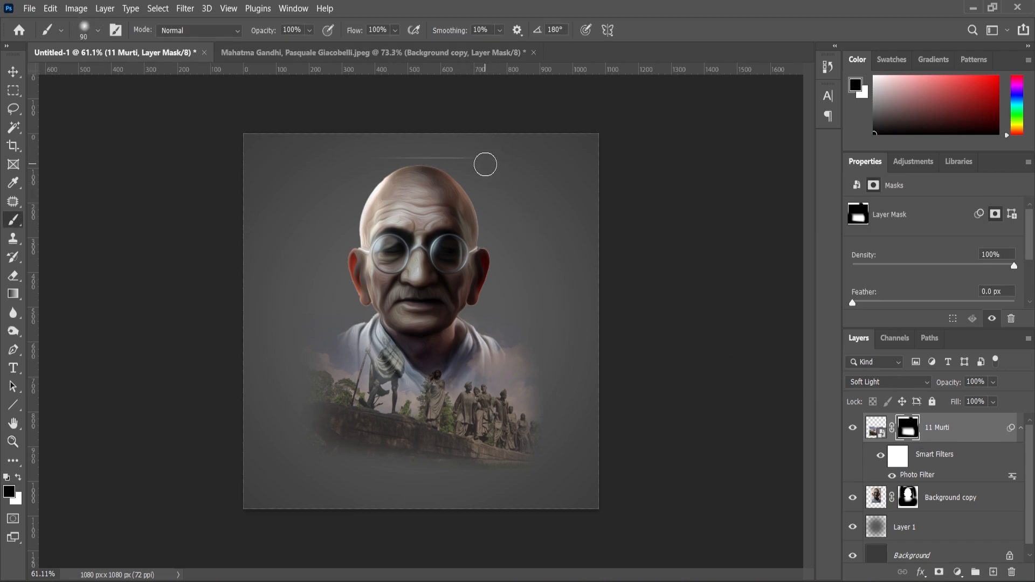
pyautogui.click(853, 429)
pyautogui.click(852, 429)
pyautogui.click(908, 497)
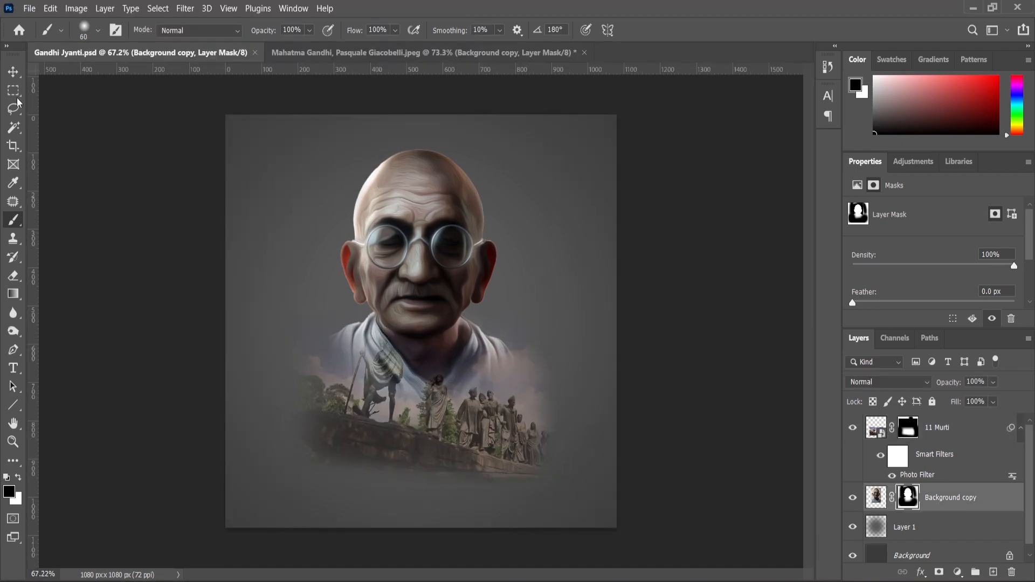
# - Select the 11 Murti and Background copy layers together and scale them up slightly around their centre
pyautogui.press('v')
pyautogui.click(949, 429)
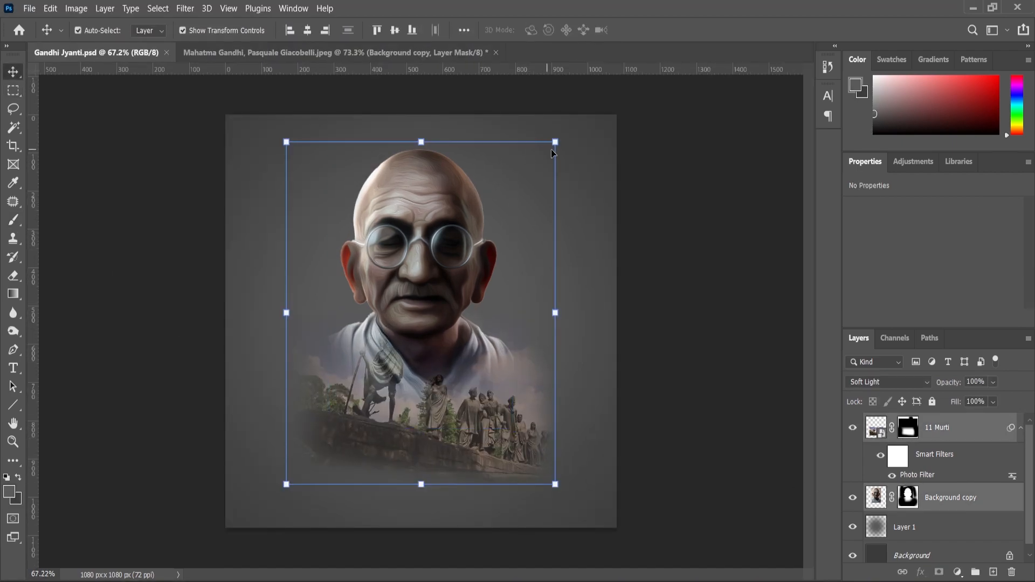
pyautogui.click(556, 143)
pyautogui.press('Return')
pyautogui.moveTo(555, 142); pyautogui.dragTo(562, 132)
pyautogui.press('Return')
# - Paint white with a 250 px soft brush on the 11 Murti layer mask to reveal more of the photo's left side
pyautogui.click(907, 427)
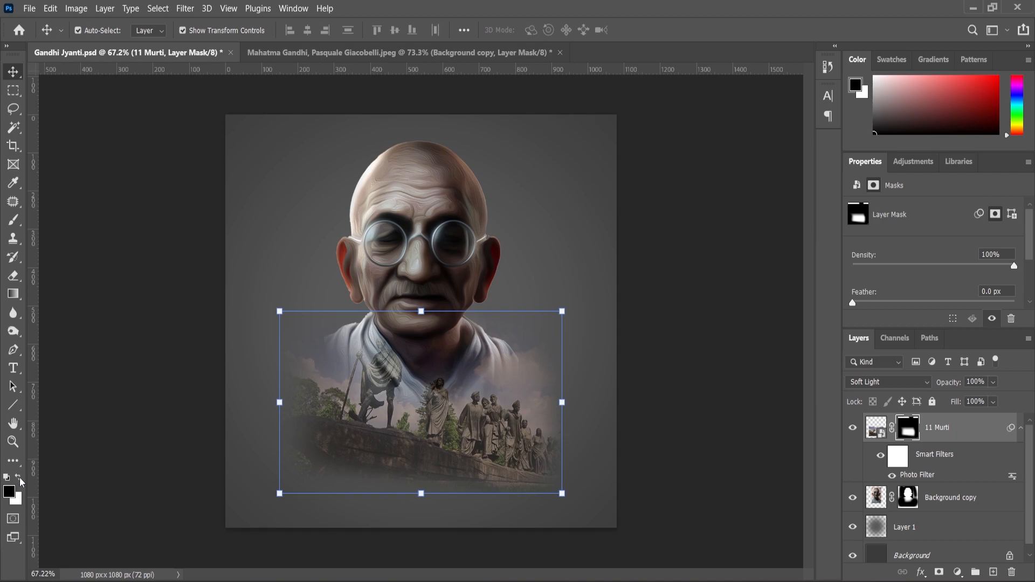
pyautogui.press('b')
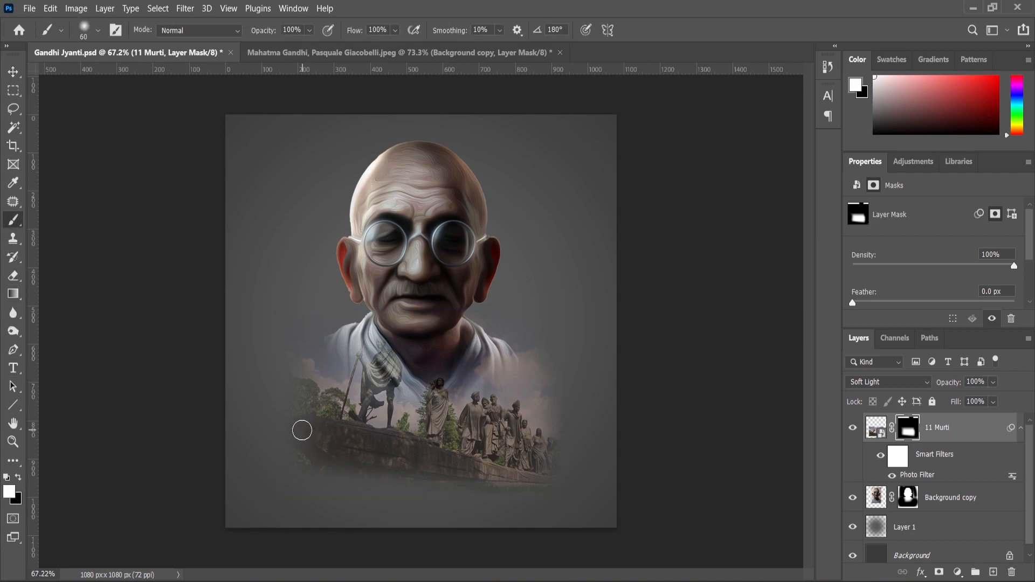
pyautogui.press(']')
pyautogui.press(']')
pyautogui.moveTo(300, 428); pyautogui.dragTo(334, 456)
pyautogui.hotkey('ctrl', 'z')
pyautogui.moveTo(312, 392)
pyautogui.mouseDown()
pyautogui.moveTo(309, 372)
pyautogui.moveTo(326, 429)
pyautogui.mouseUp()
pyautogui.hotkey('ctrl', 'z')
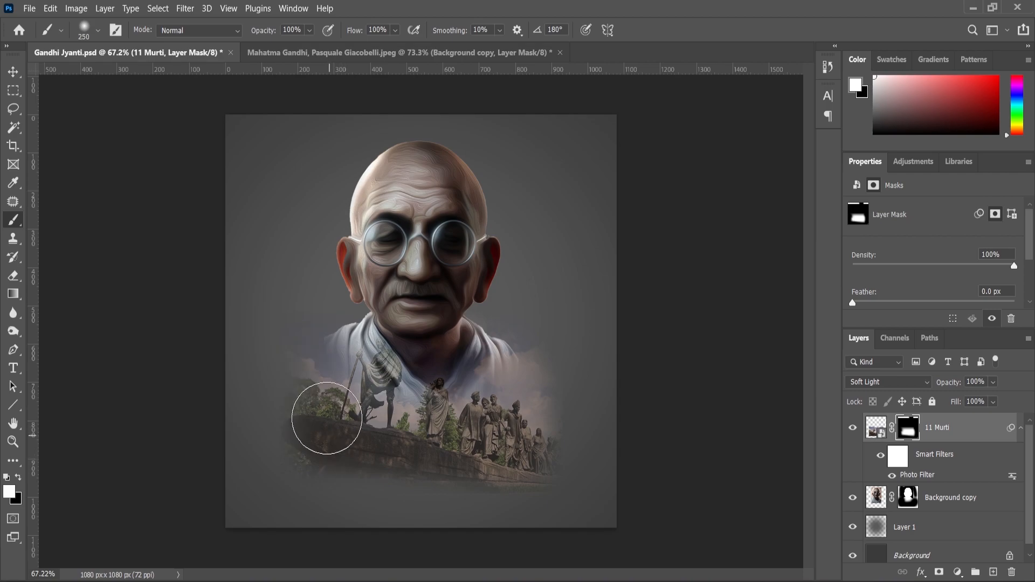
# - Enlarge the 11 Murti photo slightly and move it a little higher behind the portrait's shoulders
pyautogui.press('v')
pyautogui.moveTo(562, 311); pyautogui.dragTo(572, 301)
pyautogui.scroll(1, 368, 414)
pyautogui.moveTo(369, 414); pyautogui.dragTo(368, 402)
pyautogui.click(8, 448)
pyautogui.scroll(-1, 433, 319)
# - Add the text GANDHI over the statue photo in the Impact font, coloured white
pyautogui.click(8, 372)
pyautogui.click(368, 420)
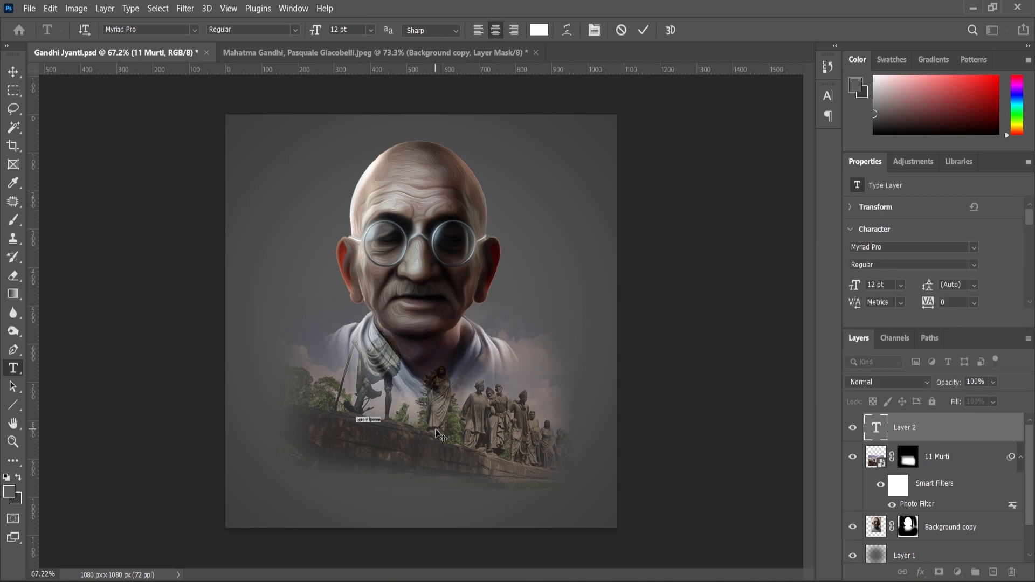
pyautogui.click(154, 29)
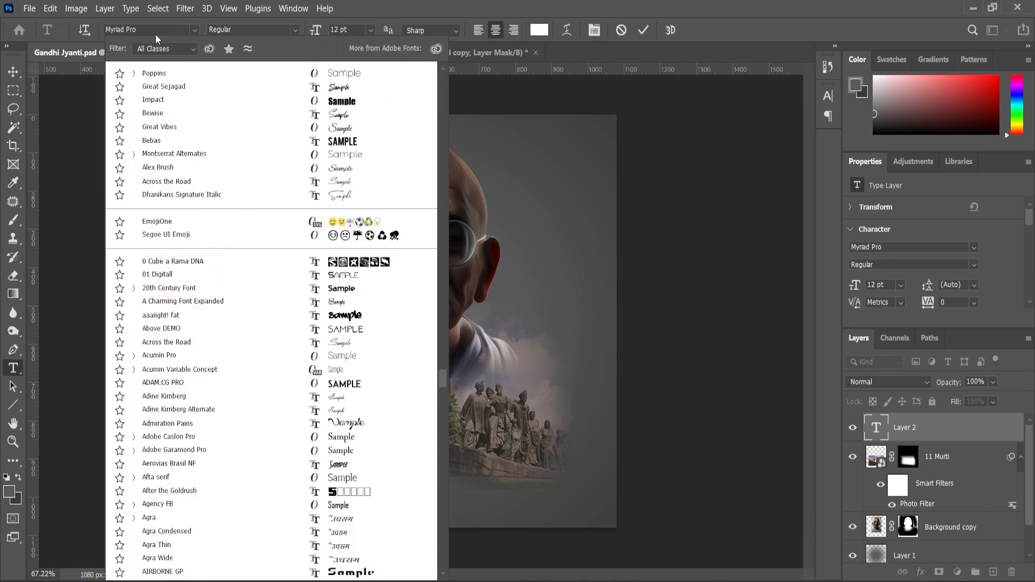
pyautogui.write('IMPA')
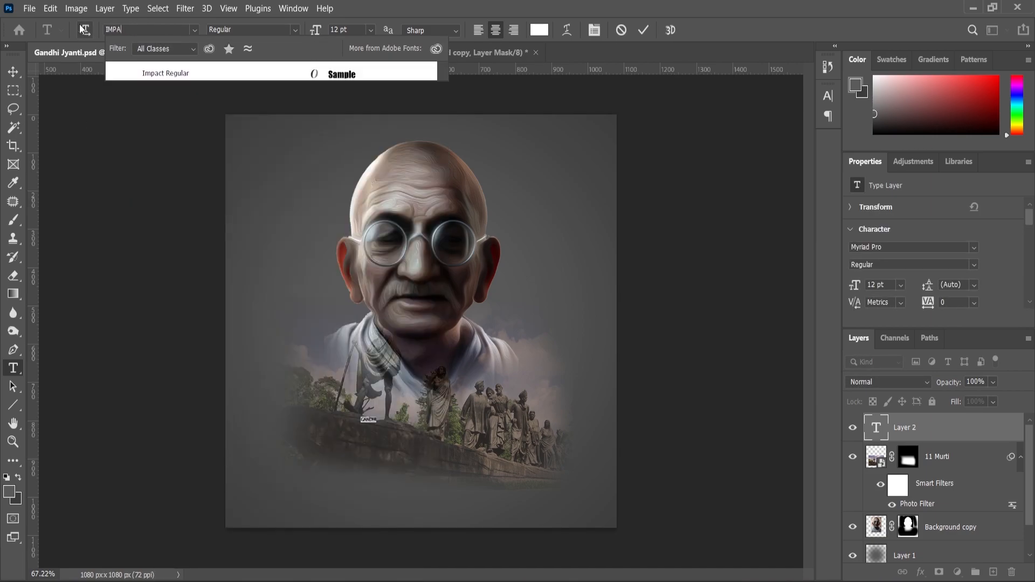
pyautogui.press('Return')
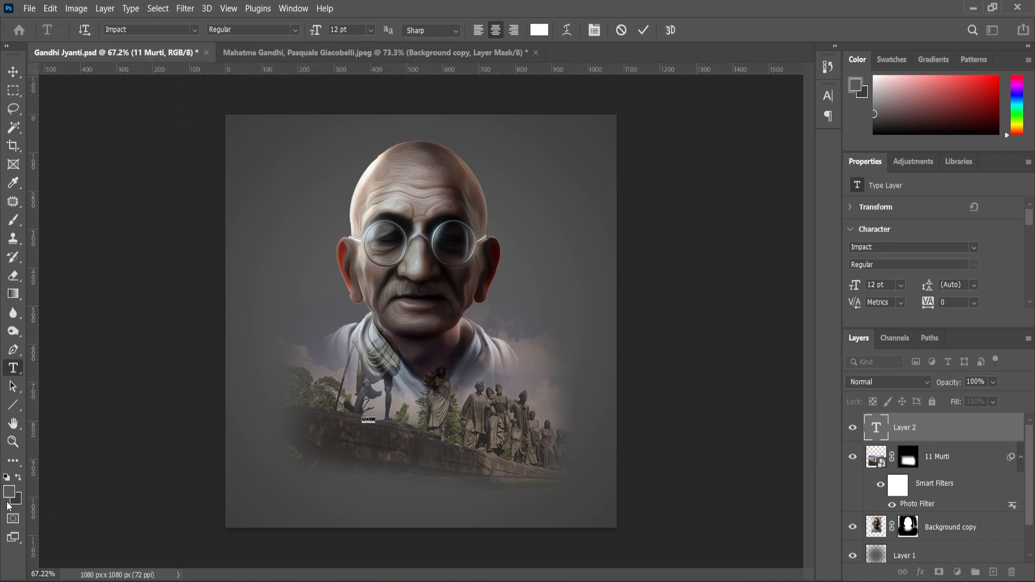
pyautogui.click(9, 492)
pyautogui.click(854, 192)
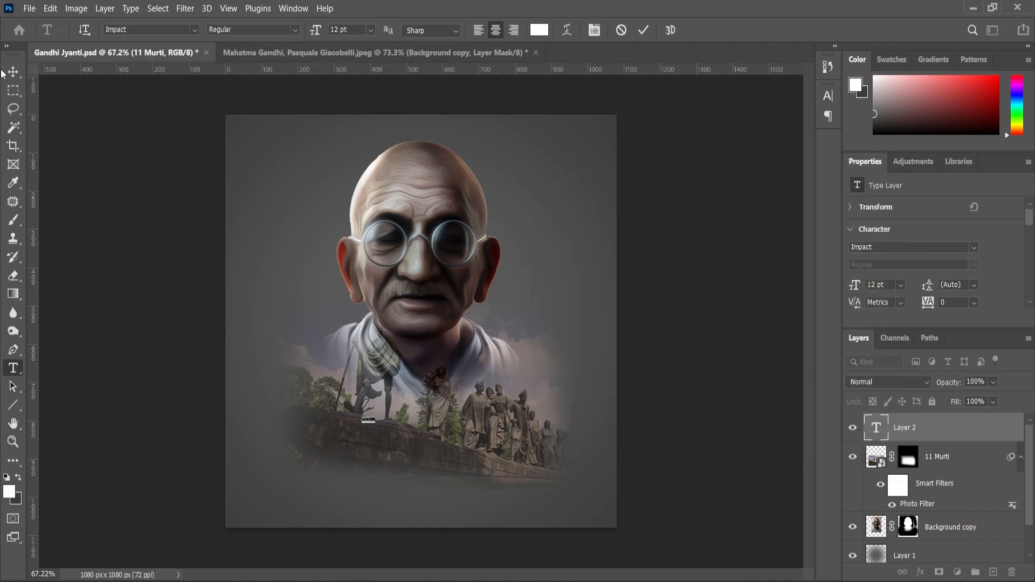
pyautogui.hotkey('ctrl', 'Return')
# - Scale the GANDHI text to 1357.43% and centre it horizontally on the canvas
pyautogui.hotkey('ctrl', 't')
pyautogui.moveTo(377, 415); pyautogui.dragTo(473, 371)
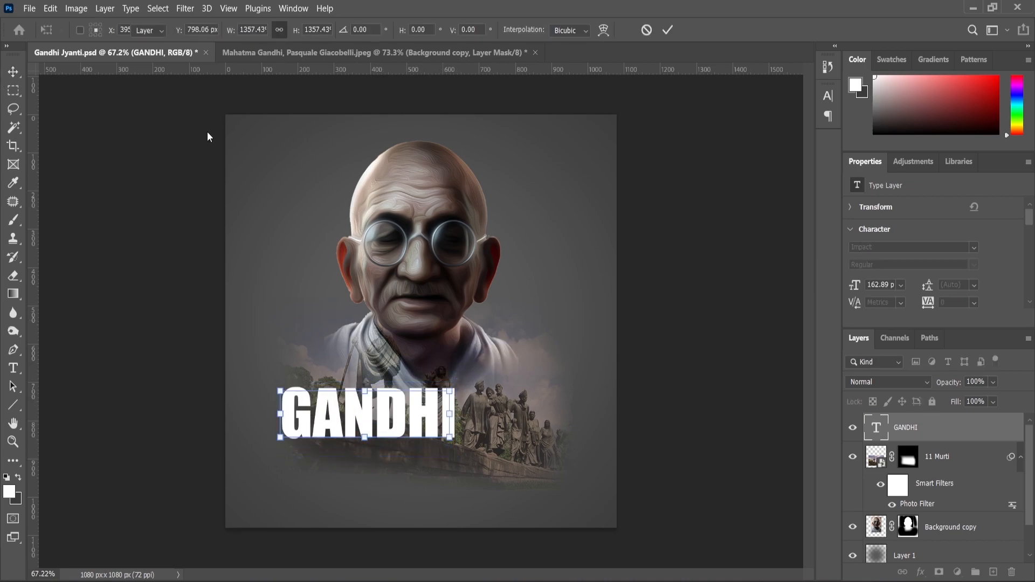
pyautogui.press('Return')
pyautogui.hotkey('ctrl', 'a')
pyautogui.click(307, 30)
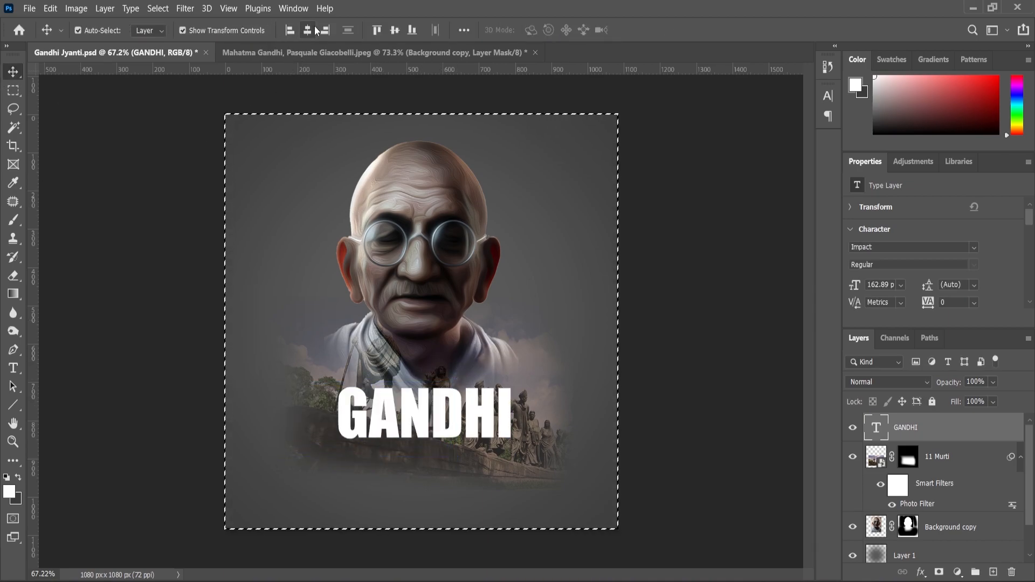
pyautogui.hotkey('ctrl', 'd')
# - Move the GANDHI text down over the photo's lower edge and enlarge it slightly
pyautogui.click(717, 387)
pyautogui.scroll(2, 414, 470)
pyautogui.moveTo(416, 420); pyautogui.dragTo(415, 470)
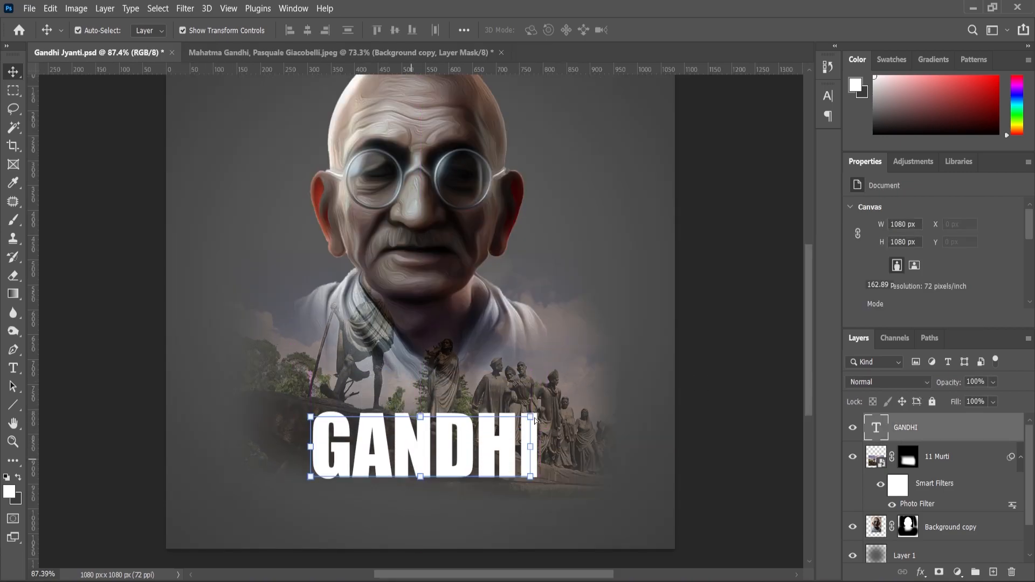
pyautogui.hotkey('ctrl', 't')
pyautogui.moveTo(546, 404); pyautogui.dragTo(557, 399)
pyautogui.press('Return')
# - Add the text HAPPY in Poppins Regular at 58 pt with a tracking of 1060
pyautogui.click(13, 369)
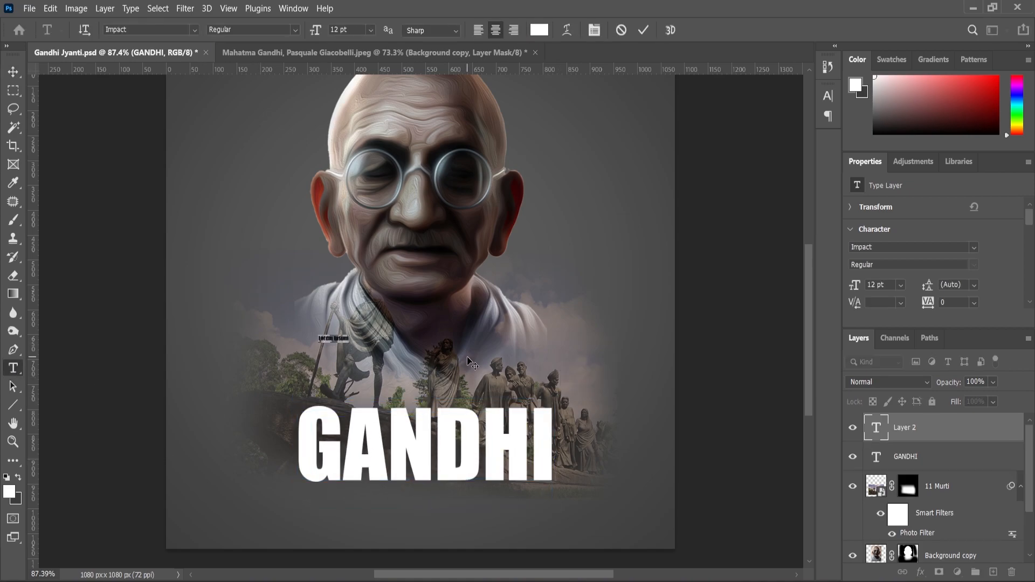
pyautogui.write('HAPPY')
pyautogui.write('POPP')
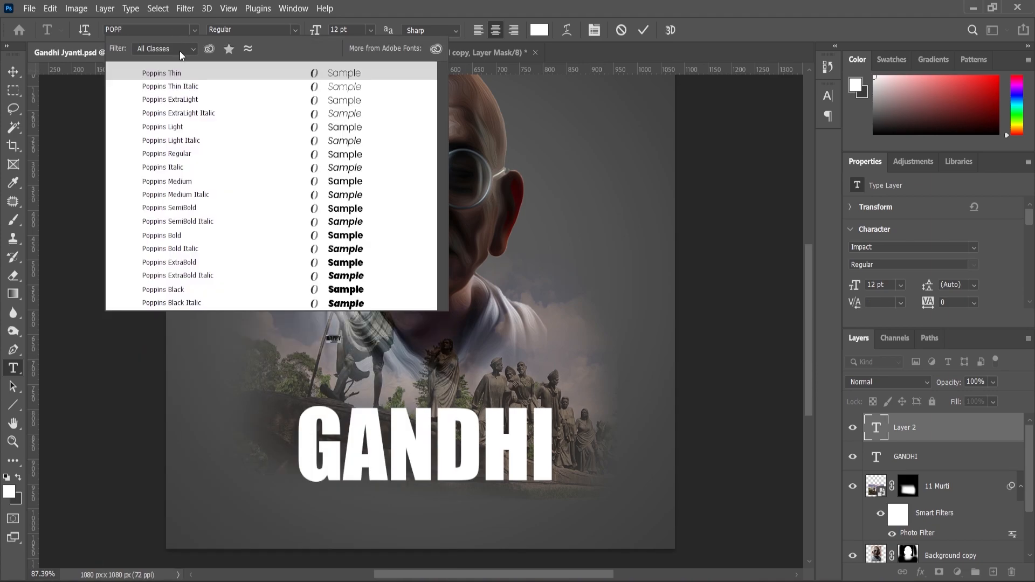
pyautogui.click(182, 75)
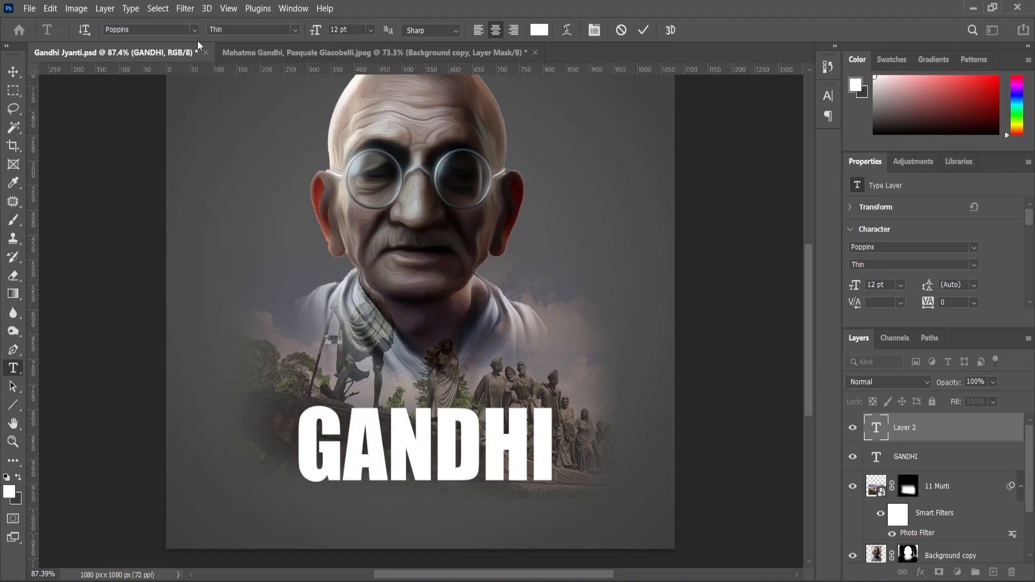
pyautogui.click(294, 30)
pyautogui.click(253, 106)
pyautogui.moveTo(325, 34); pyautogui.dragTo(345, 33)
pyautogui.press('Return')
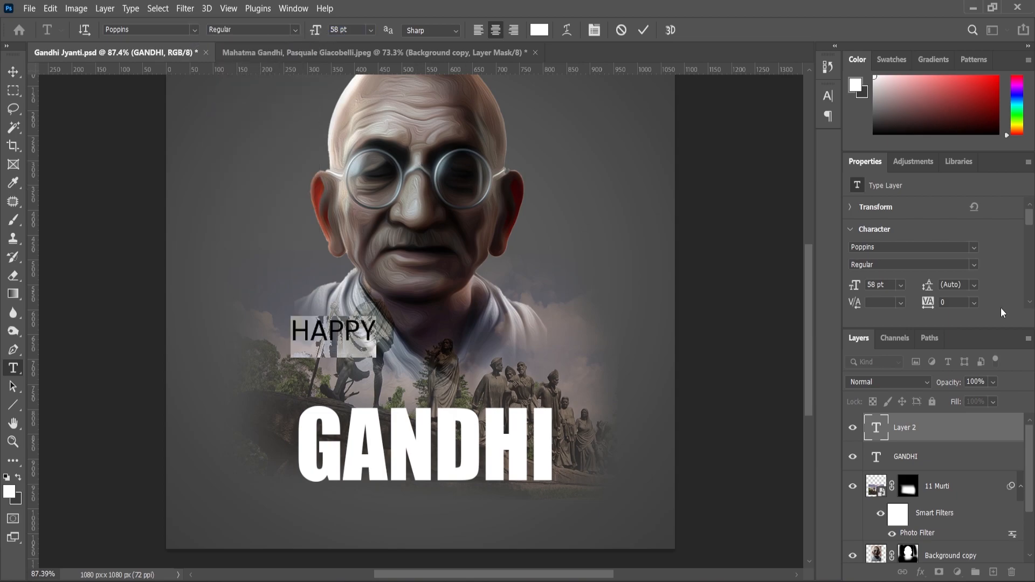
pyautogui.moveTo(934, 313); pyautogui.dragTo(973, 313)
pyautogui.click(13, 71)
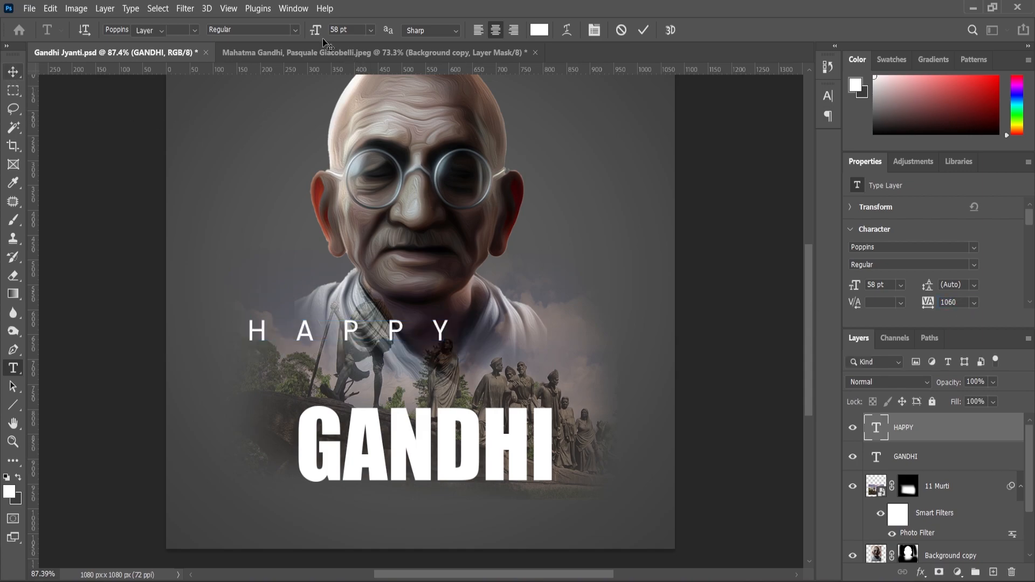
# - Centre the HAPPY text horizontally on the canvas and move it down to just above GANDHI
pyautogui.hotkey('ctrl', 'a')
pyautogui.click(307, 30)
pyautogui.hotkey('ctrl', 'd')
pyautogui.scroll(1, 475, 345)
pyautogui.moveTo(464, 343); pyautogui.dragTo(470, 423)
pyautogui.scroll(-1, 485, 341)
pyautogui.click(710, 453)
pyautogui.hotkey('ctrl', '0')
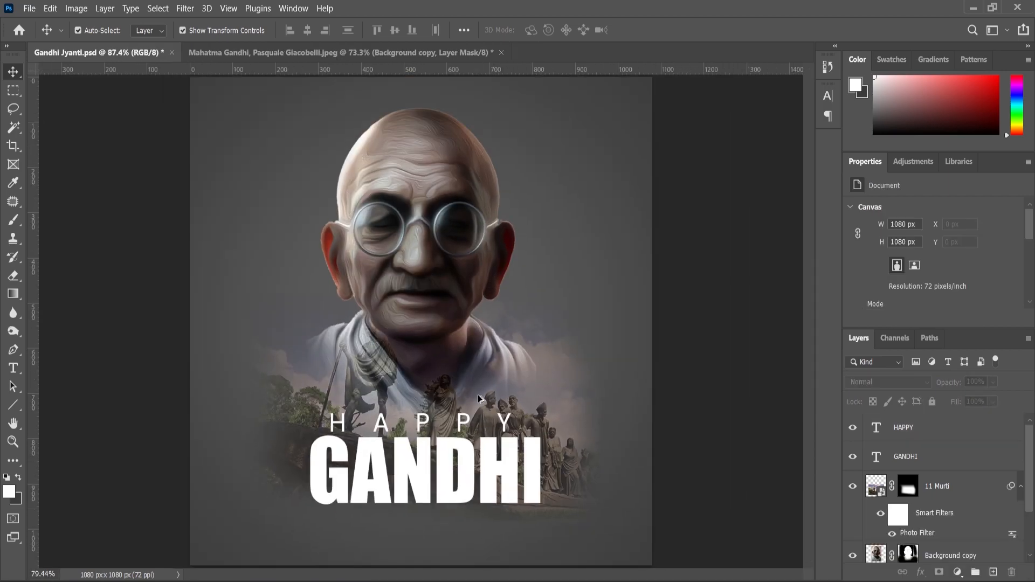
# - Add the text Jyanti with tracking 0 in the Bewise font at 58 pt, beside the portrait's chin
pyautogui.click(14, 368)
pyautogui.click(318, 317)
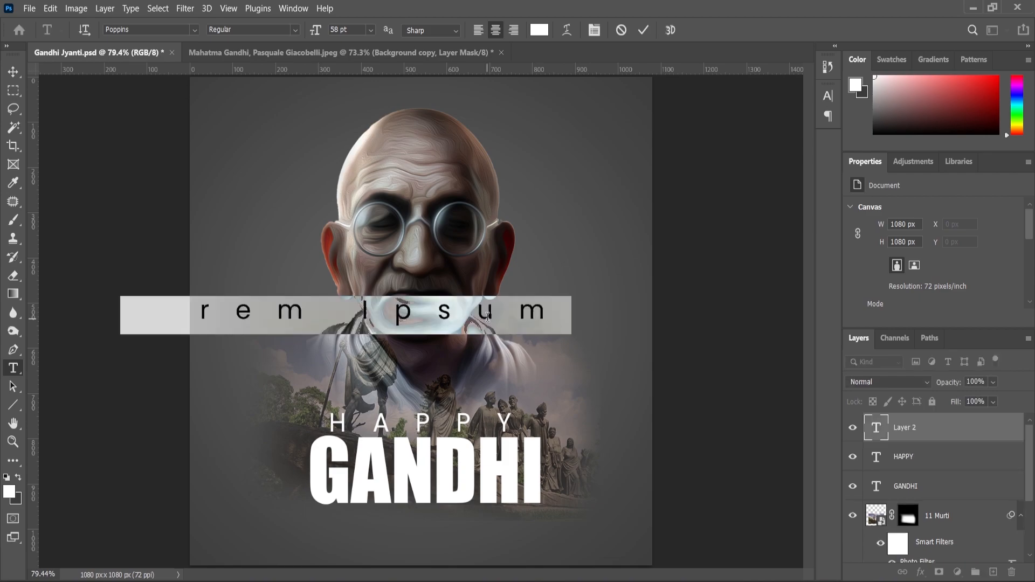
pyautogui.write('Jyanti')
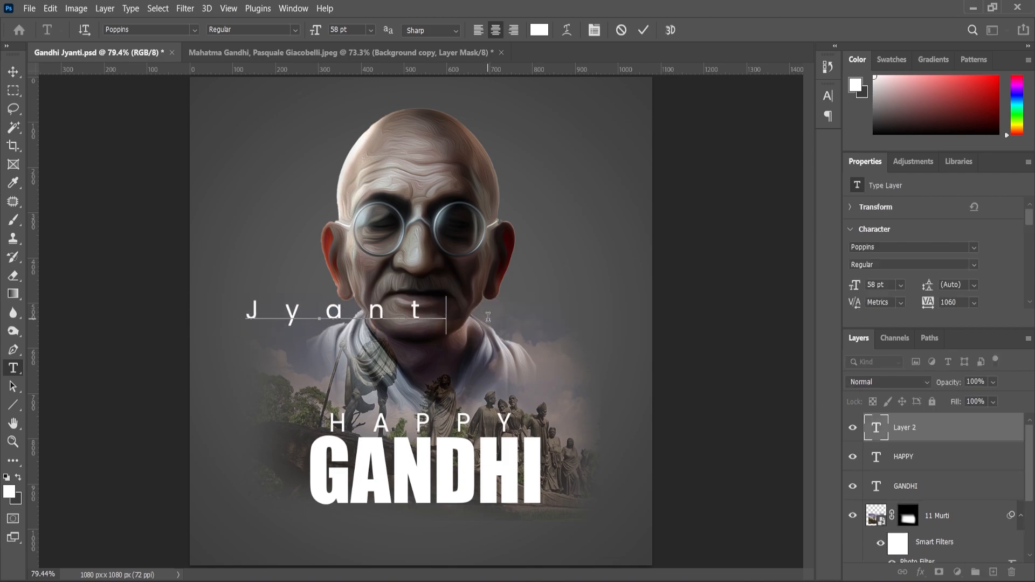
pyautogui.click(974, 303)
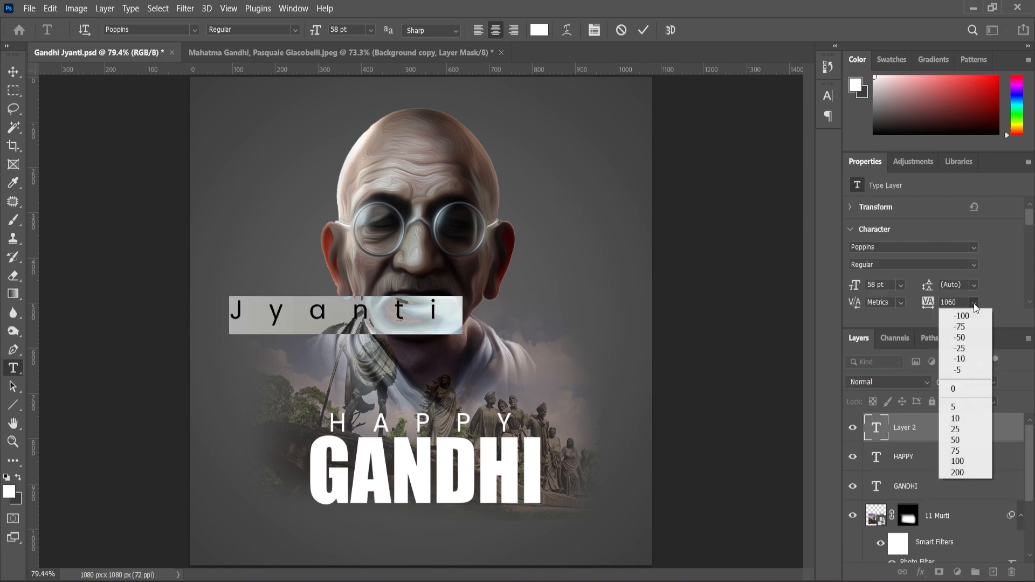
pyautogui.click(957, 389)
pyautogui.click(196, 30)
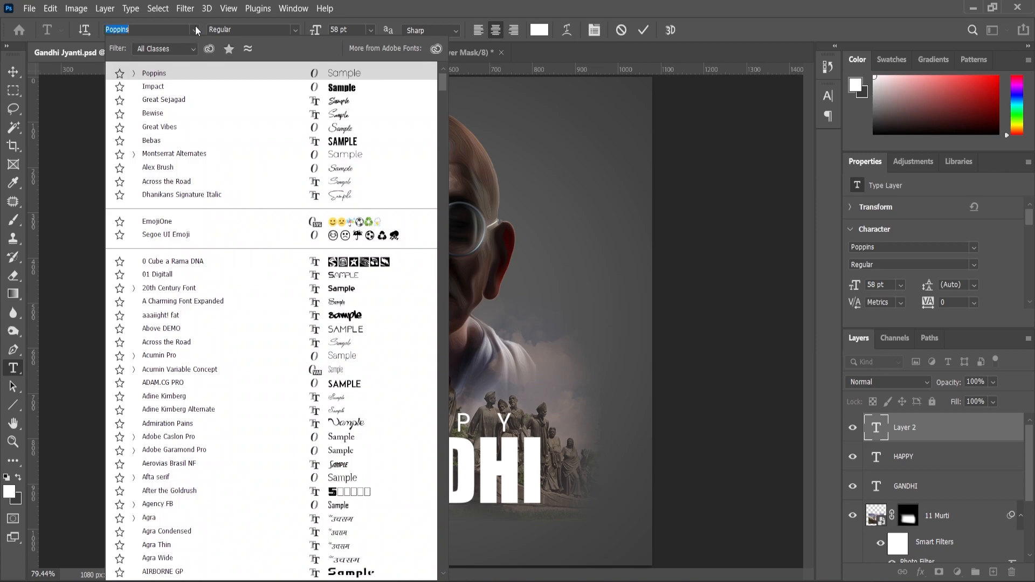
pyautogui.click(328, 102)
pyautogui.click(195, 30)
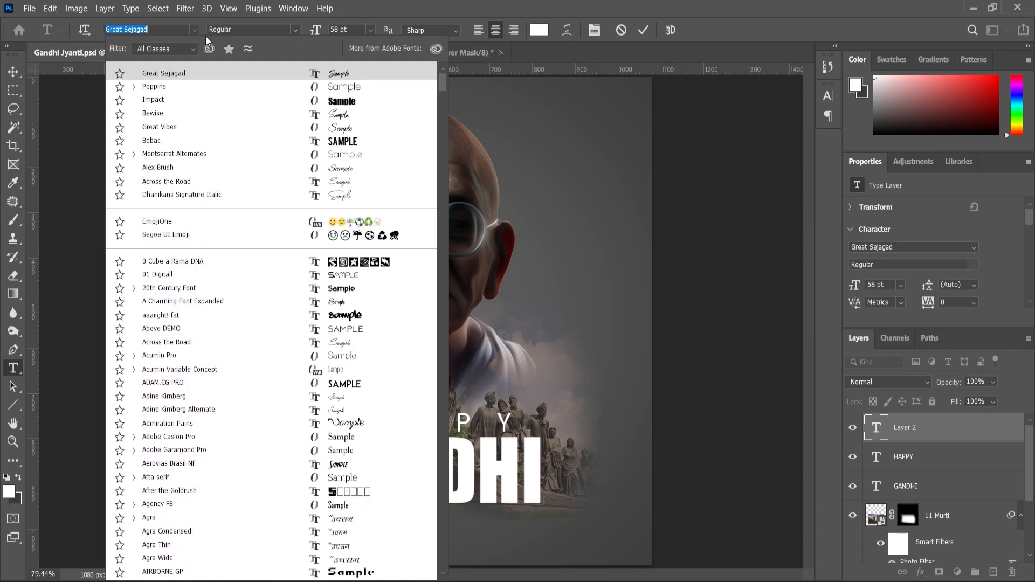
pyautogui.click(333, 115)
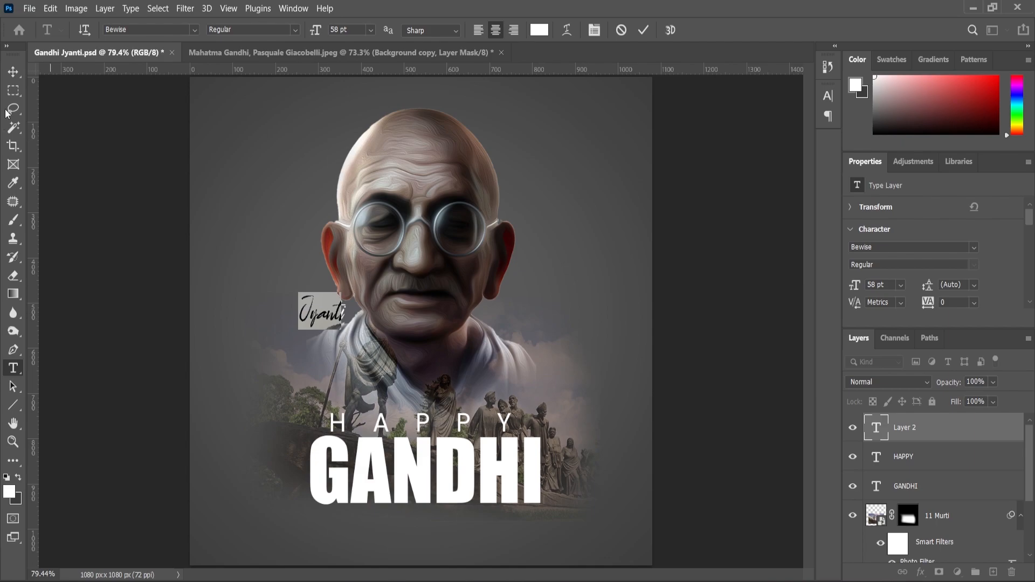
# - Enlarge the Jyanti text to about 128.5 pt and move it over the lower edge of GANDHI's last letters
pyautogui.click(13, 71)
pyautogui.hotkey('ctrl', 't')
pyautogui.moveTo(351, 286); pyautogui.dragTo(388, 259)
pyautogui.moveTo(342, 317); pyautogui.dragTo(504, 521)
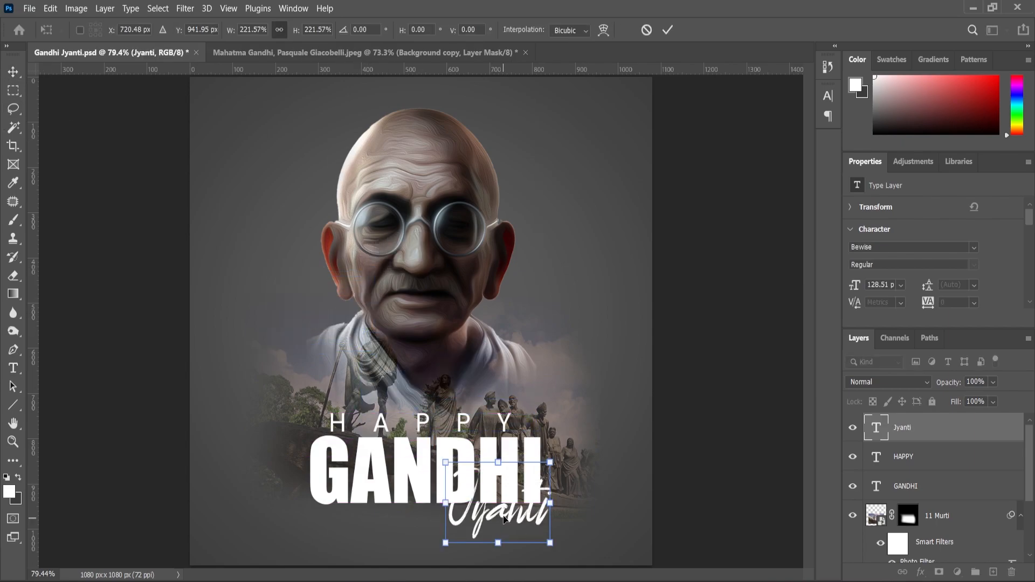
# - Scale the Jyanti text down to about 79 pt and place it just beneath the letters HI of GANDHI
pyautogui.scroll(-1, 550, 507)
pyautogui.scroll(3, 550, 506)
pyautogui.moveTo(808, 392); pyautogui.dragTo(797, 446)
pyautogui.scroll(1, 553, 403)
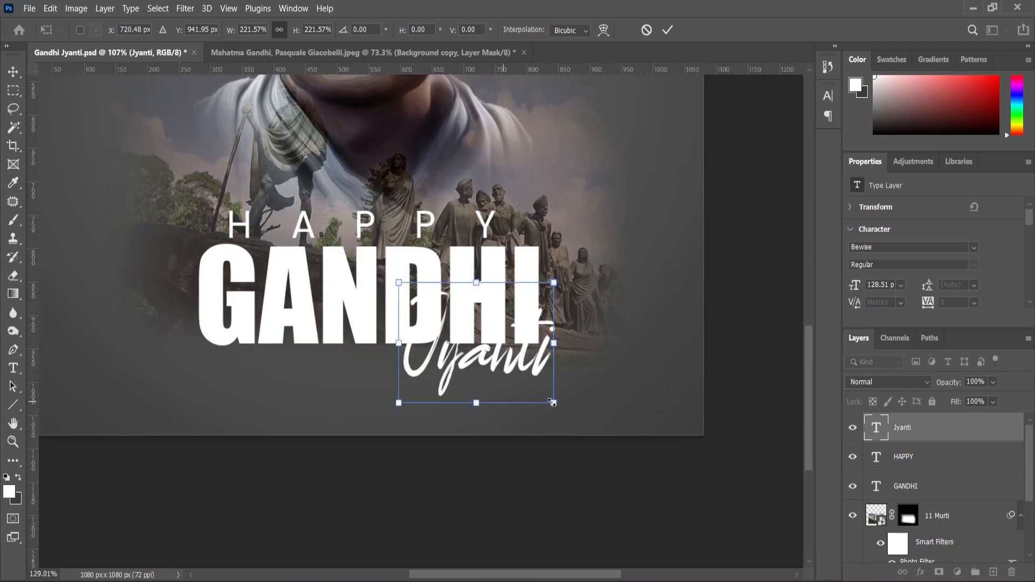
pyautogui.moveTo(556, 271); pyautogui.dragTo(528, 292)
pyautogui.moveTo(499, 342); pyautogui.dragTo(514, 372)
pyautogui.moveTo(557, 316); pyautogui.dragTo(525, 327)
pyautogui.moveTo(515, 375); pyautogui.dragTo(521, 373)
pyautogui.press('Return')
# - Move the Jyanti text up and slightly outward so it overlaps the lower edge of HI in GANDHI
pyautogui.press('z')
pyautogui.moveTo(509, 409); pyautogui.dragTo(536, 394)
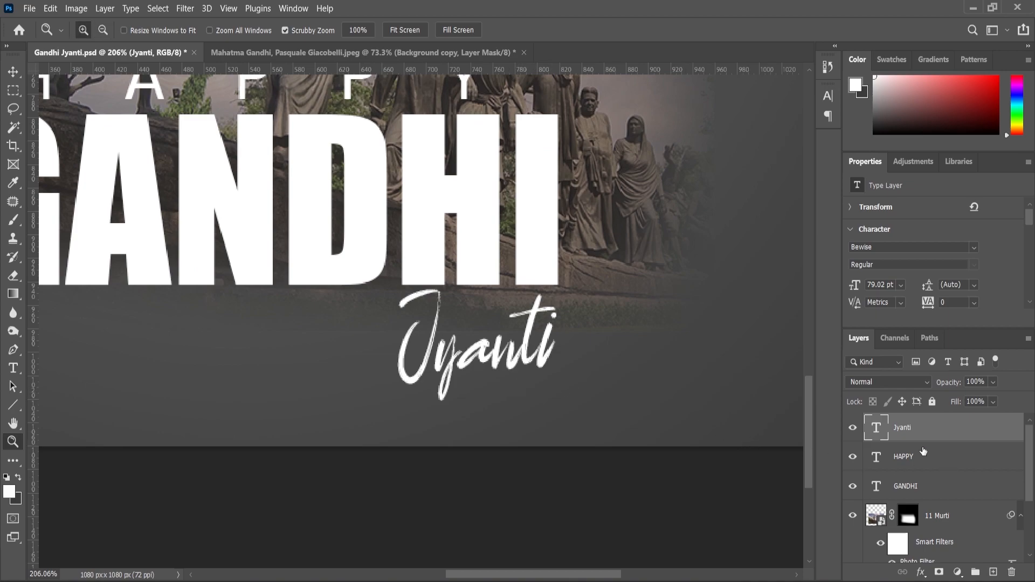
pyautogui.click(15, 73)
pyautogui.moveTo(478, 353); pyautogui.dragTo(491, 326)
# - Add a drop shadow to the Jyanti text with color 000000 and blend mode Multiply
pyautogui.click(921, 572)
pyautogui.click(966, 564)
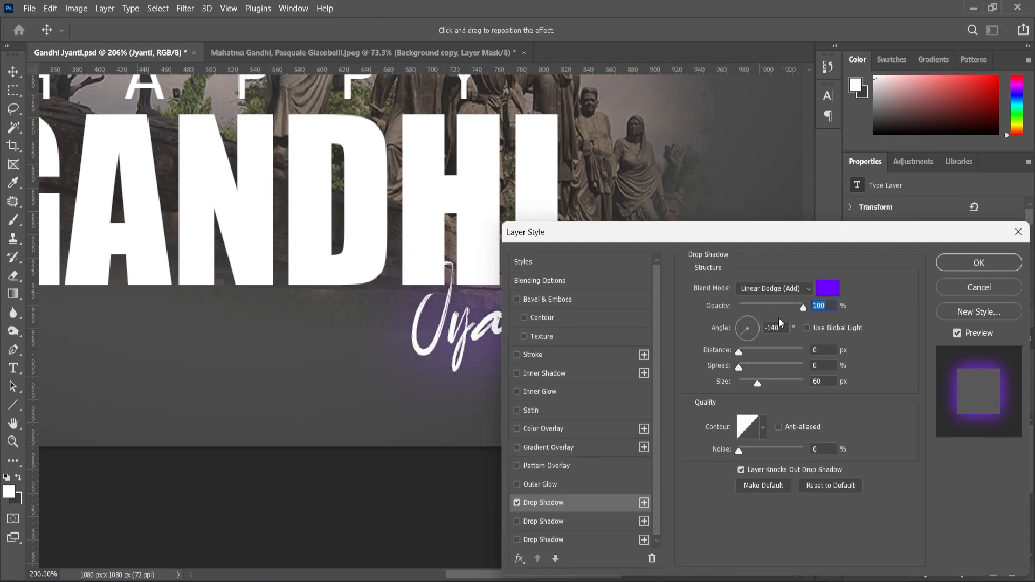
pyautogui.click(829, 289)
pyautogui.write('000000')
pyautogui.click(852, 191)
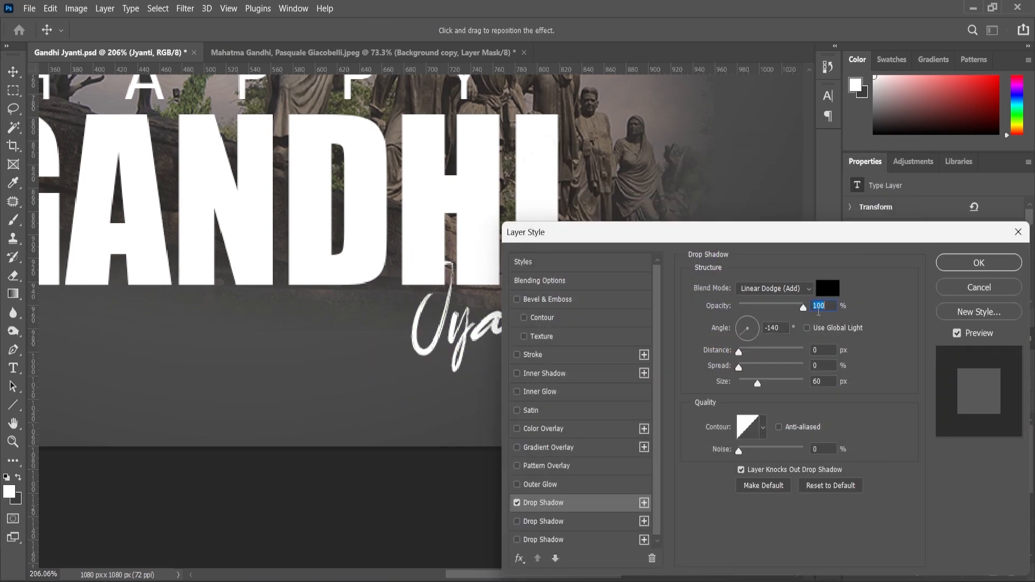
pyautogui.click(810, 290)
pyautogui.click(768, 275)
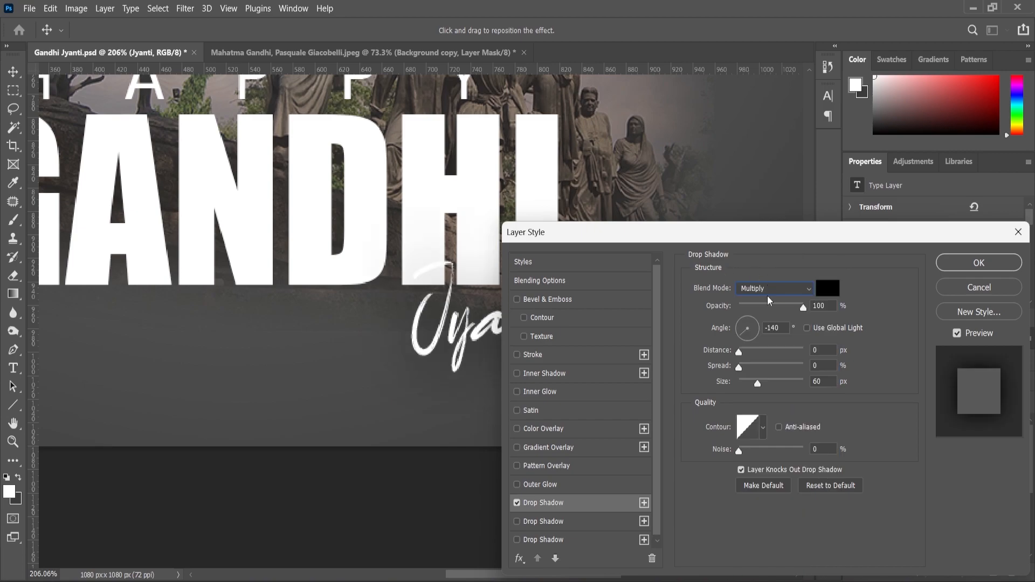
# - Set the Jyanti drop shadow to size 6 px, distance 2 px and opacity 83%, and apply it
pyautogui.moveTo(757, 386); pyautogui.dragTo(746, 395)
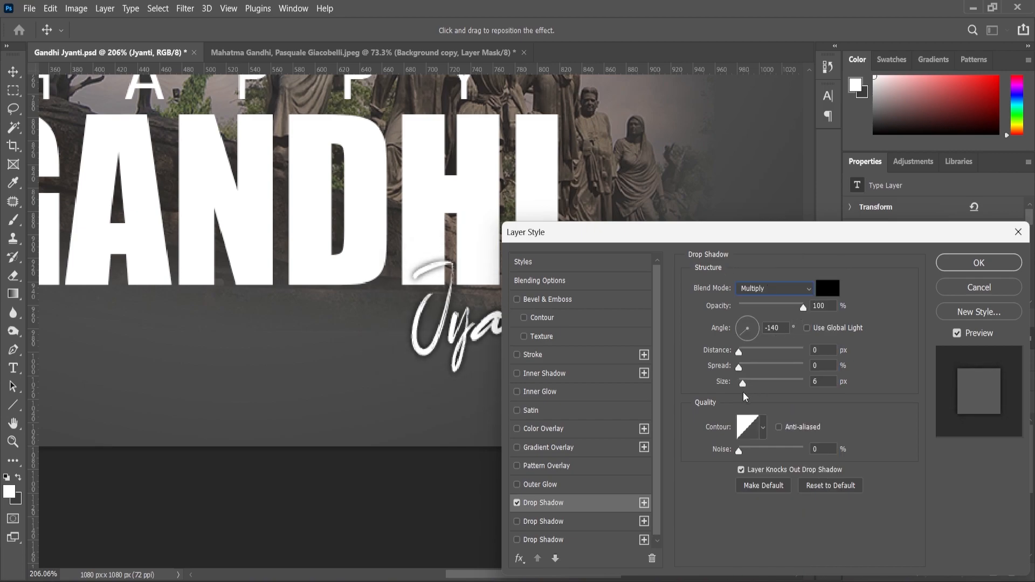
pyautogui.moveTo(738, 243); pyautogui.dragTo(828, 254)
pyautogui.moveTo(893, 320); pyautogui.dragTo(890, 319)
pyautogui.moveTo(829, 362); pyautogui.dragTo(831, 362)
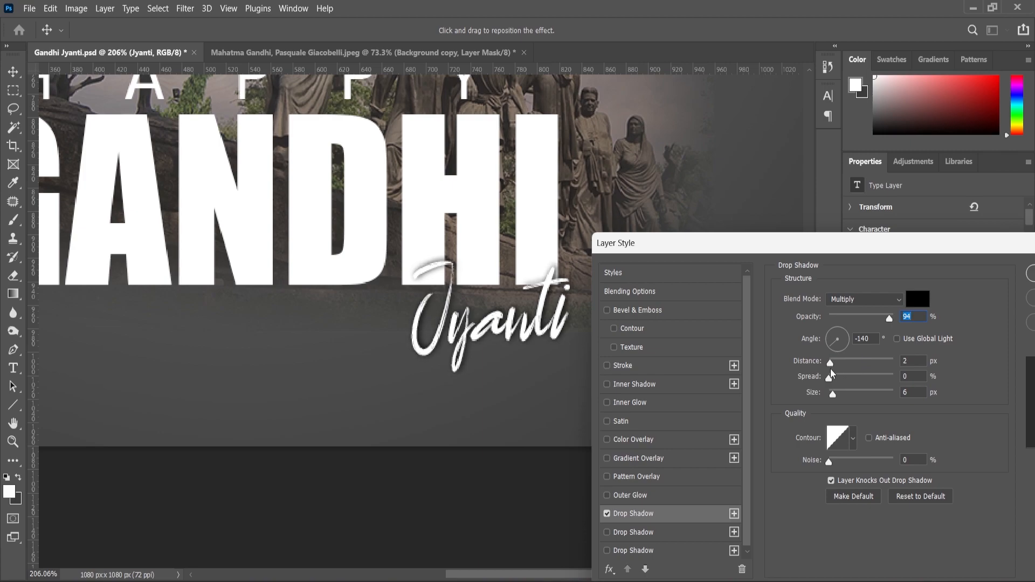
pyautogui.moveTo(889, 318); pyautogui.dragTo(882, 319)
pyautogui.moveTo(745, 249); pyautogui.dragTo(668, 207)
pyautogui.click(965, 231)
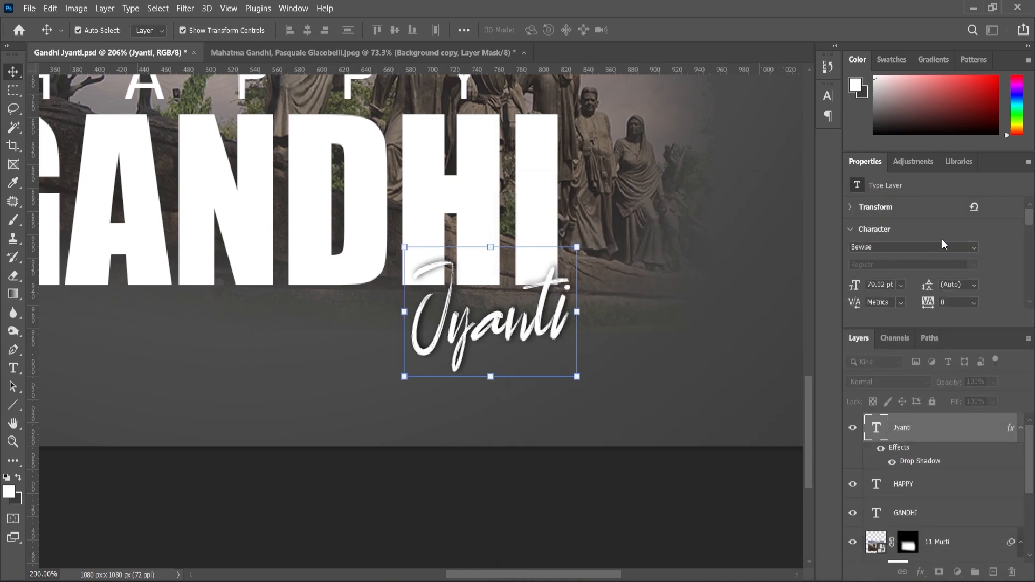
# - Enlarge the Jyanti text to about 90.7 pt, adjust its position over GANDHI's last letters, and save the document
pyautogui.click(577, 247)
pyautogui.moveTo(580, 237); pyautogui.dragTo(593, 227)
pyautogui.moveTo(499, 325); pyautogui.dragTo(506, 320)
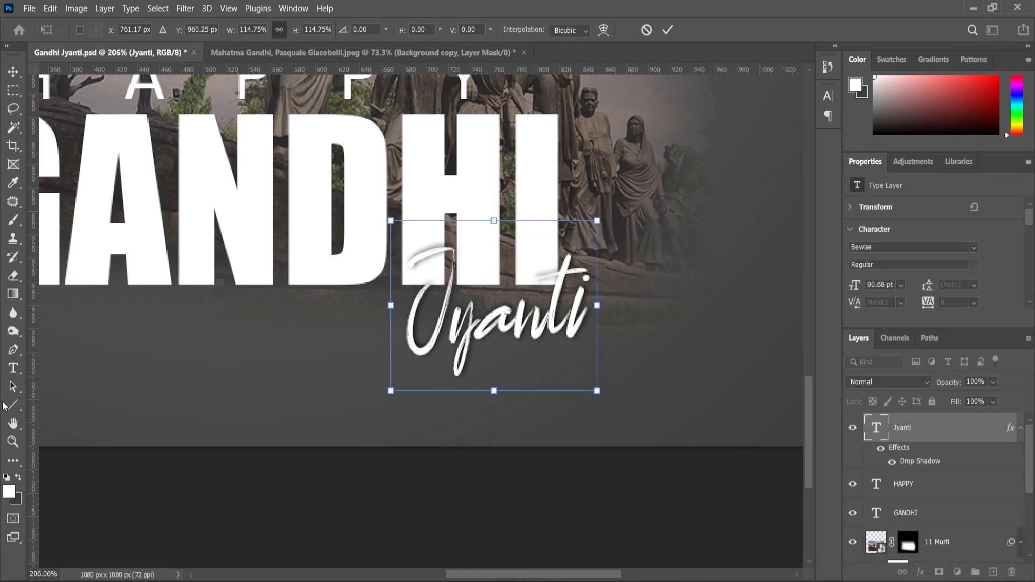
pyautogui.click(14, 442)
pyautogui.hotkey('ctrl', '0')
pyautogui.hotkey('ctrl', 's')
# - Apply a drop shadow to the HAPPY text using the same settings as the Jyanti text
pyautogui.moveTo(500, 462); pyautogui.dragTo(497, 464)
pyautogui.click(14, 75)
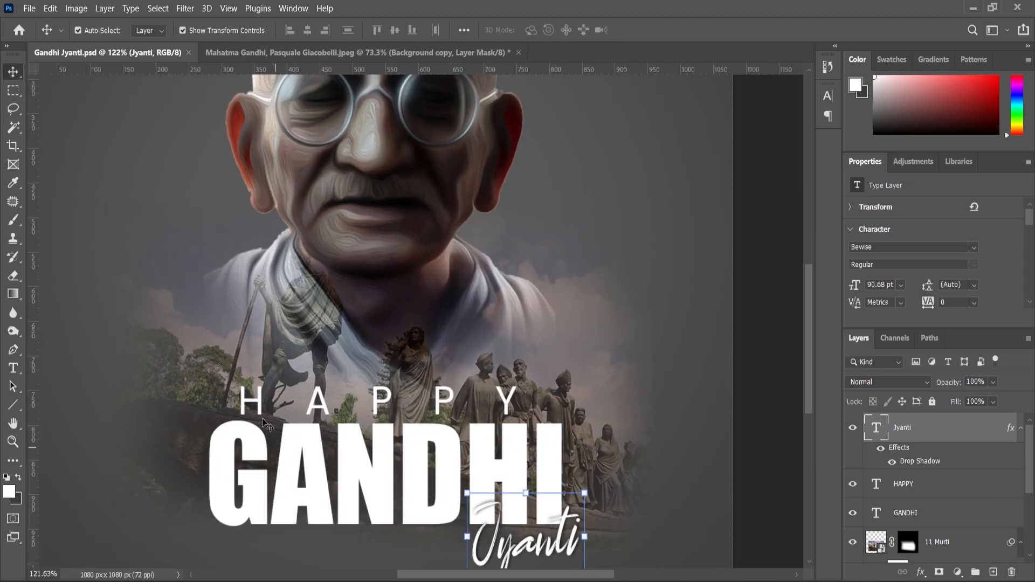
pyautogui.click(261, 407)
pyautogui.click(921, 572)
pyautogui.click(919, 563)
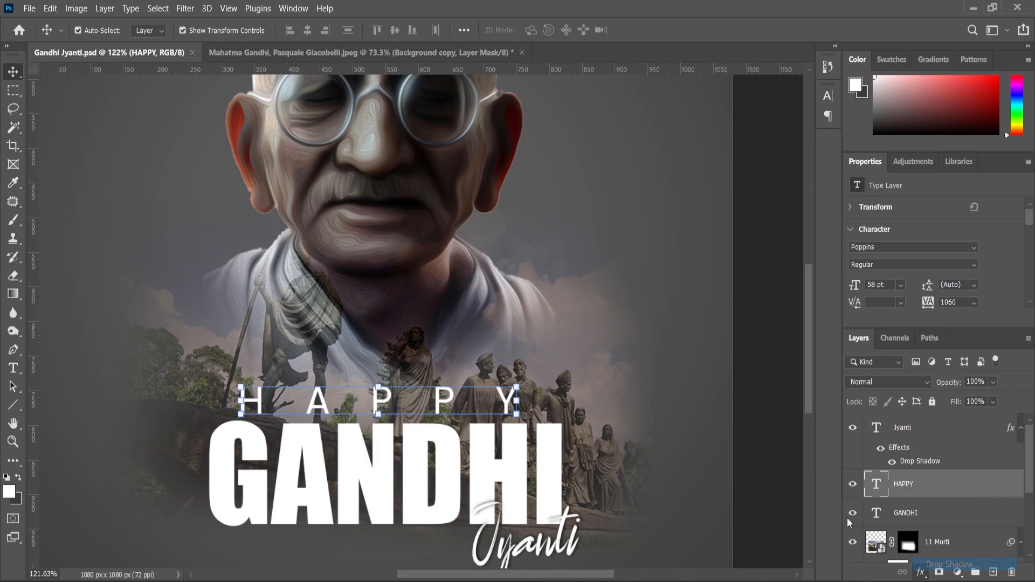
pyautogui.moveTo(747, 212)
pyautogui.mouseDown()
pyautogui.moveTo(768, 215)
pyautogui.moveTo(736, 211)
pyautogui.mouseUp()
pyautogui.click(977, 233)
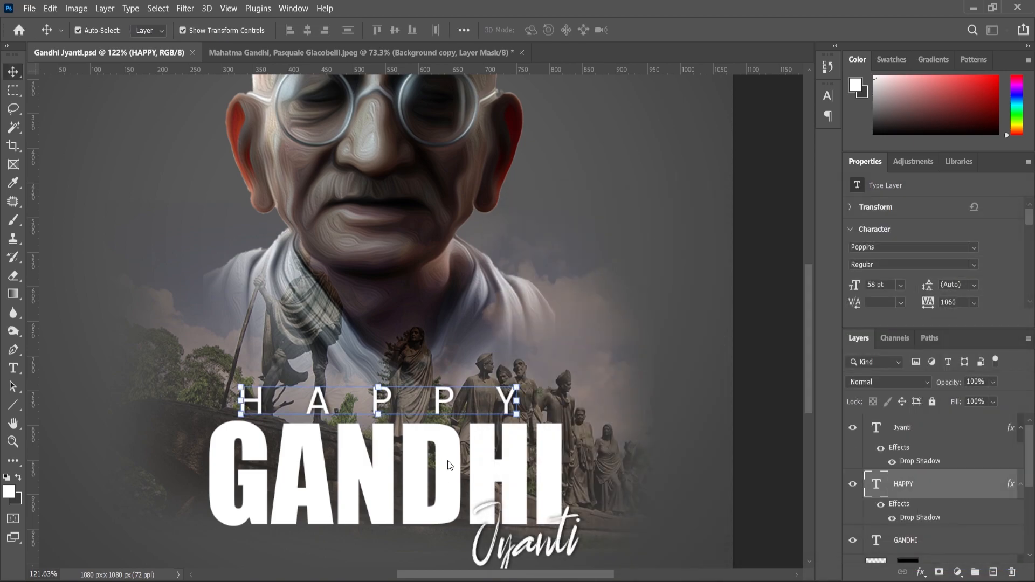
# - Apply a black Multiply drop shadow to the GANDHI text with 83% opacity, 2 px distance and 6 px size
pyautogui.click(921, 573)
pyautogui.click(920, 563)
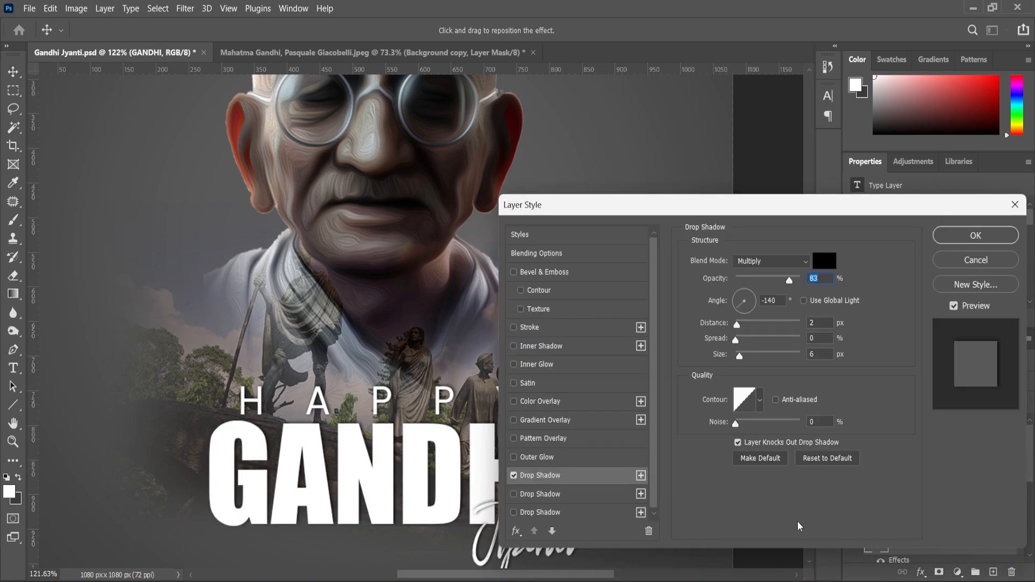
pyautogui.click(962, 244)
pyautogui.hotkey('ctrl', '0')
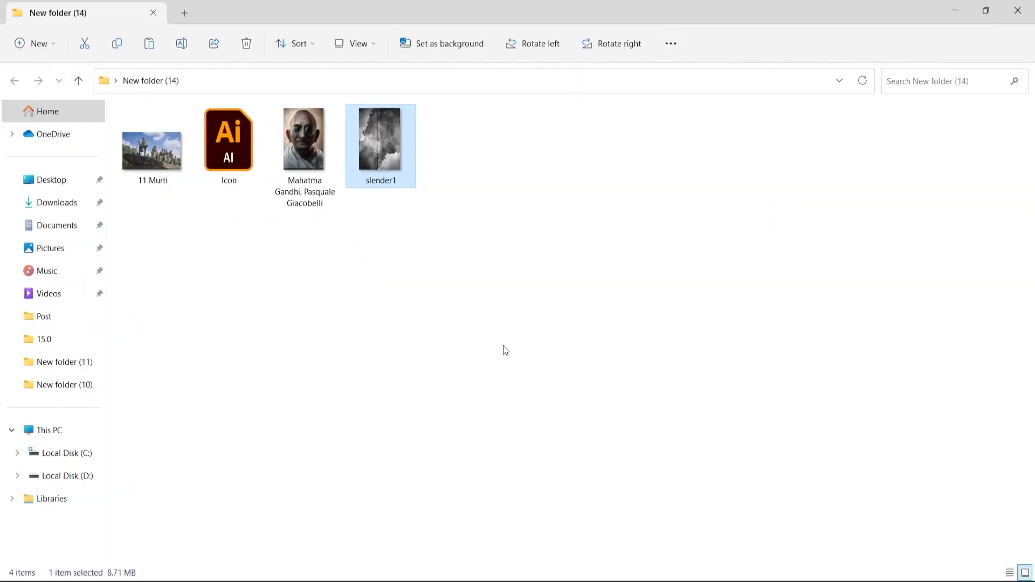
# - Place the slender1 texture image at about 130% to cover the canvas and move its layer directly above Layer 1
pyautogui.moveTo(383, 148); pyautogui.dragTo(406, 386)
pyautogui.moveTo(568, 114); pyautogui.dragTo(648, 26)
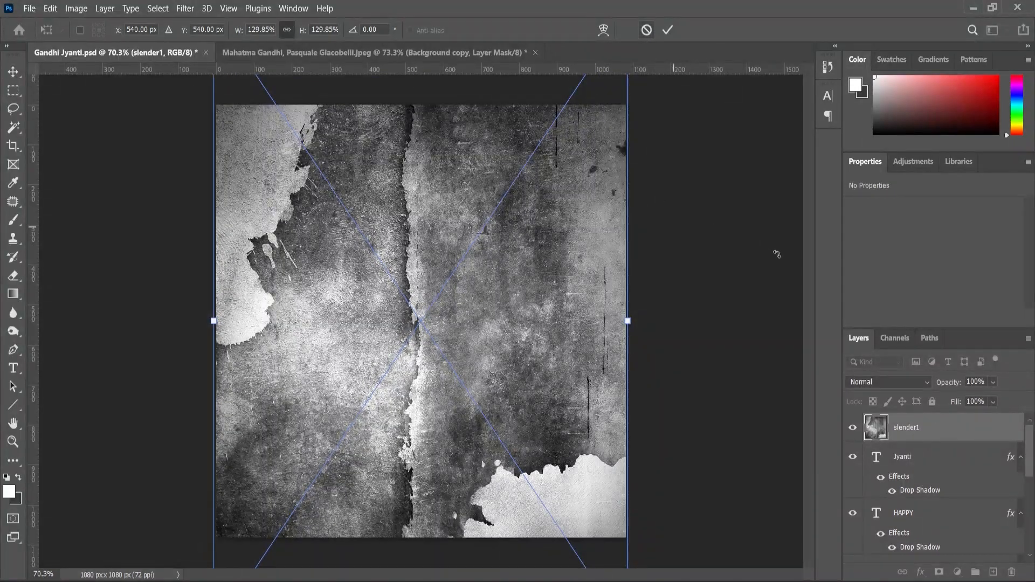
pyautogui.press('Return')
pyautogui.moveTo(916, 435); pyautogui.dragTo(911, 504)
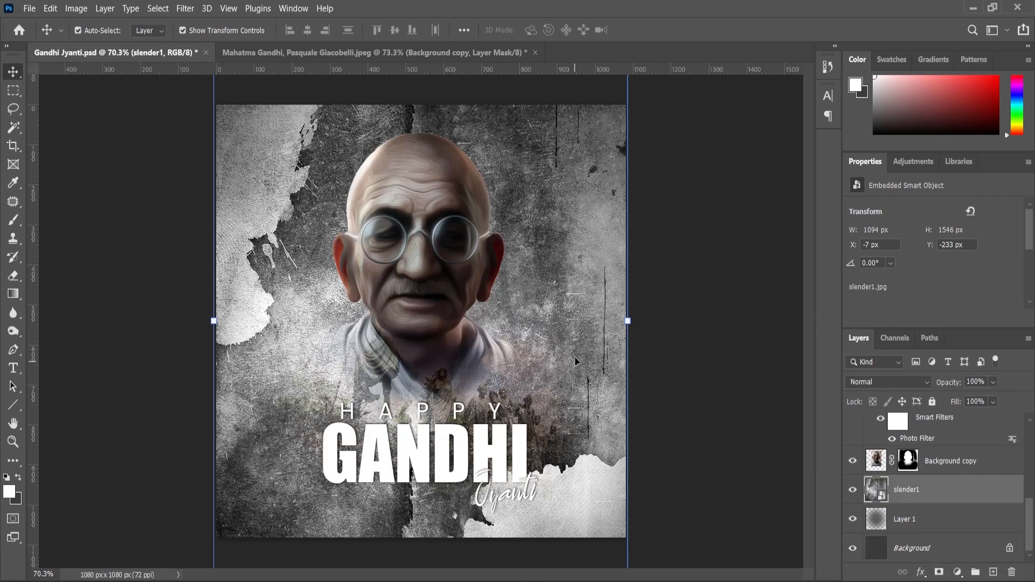
# - Blend the slender1 layer with Soft Light and apply Levels with input values 18, 0.49 and about 238
pyautogui.click(897, 381)
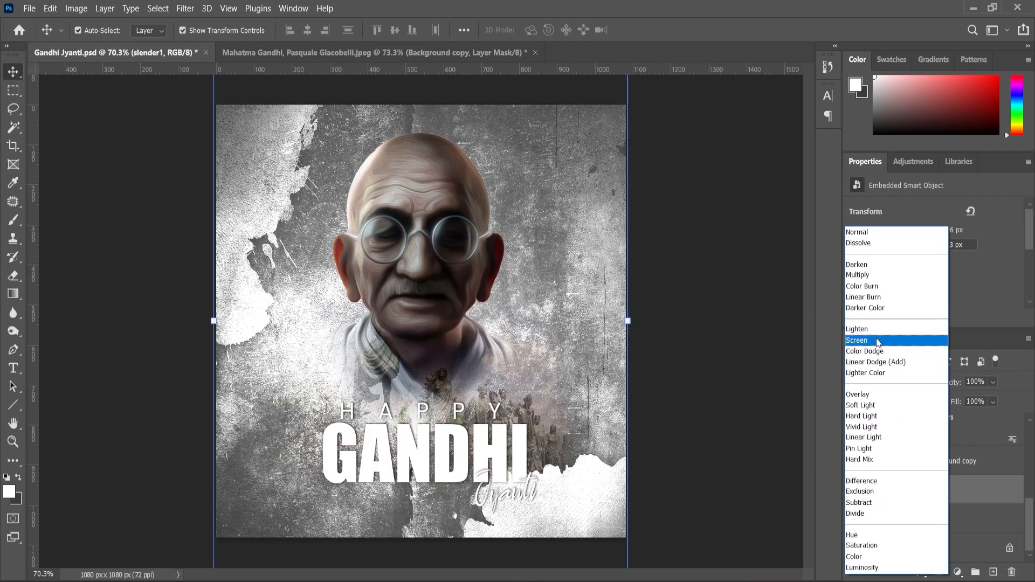
pyautogui.click(861, 406)
pyautogui.click(73, 9)
pyautogui.moveTo(96, 43)
pyautogui.click(232, 54)
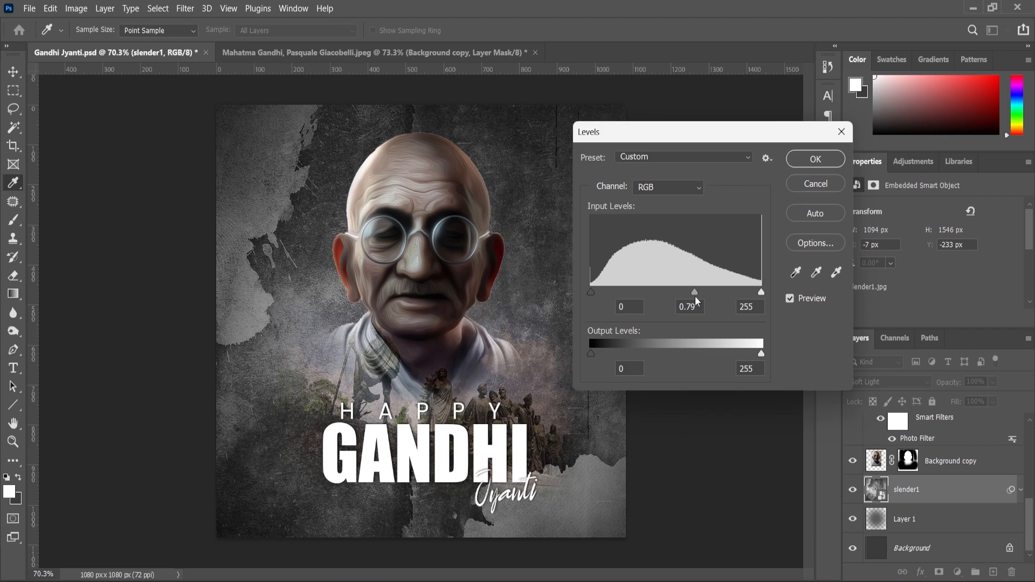
pyautogui.moveTo(695, 300); pyautogui.dragTo(712, 303)
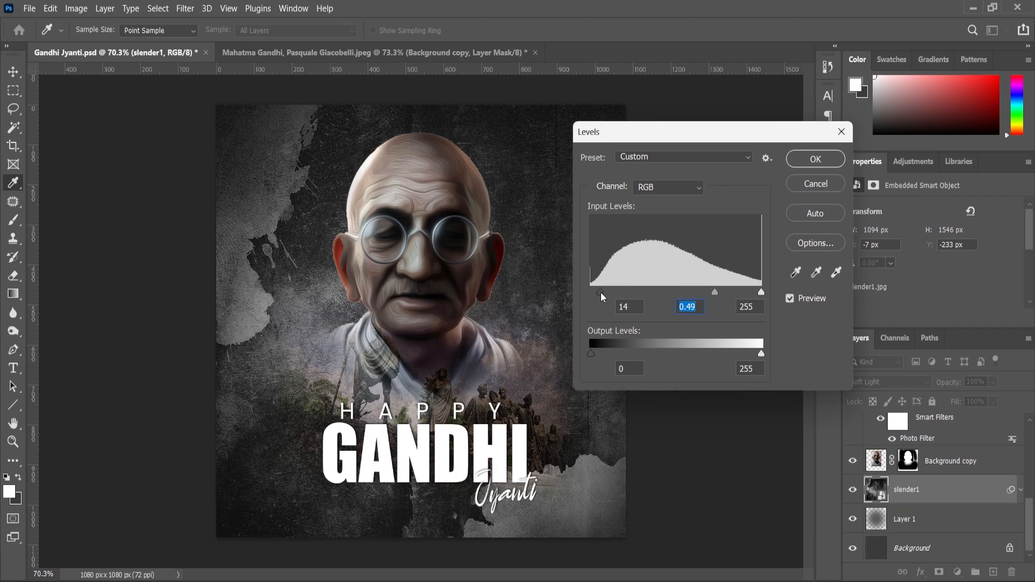
pyautogui.moveTo(758, 290); pyautogui.dragTo(752, 297)
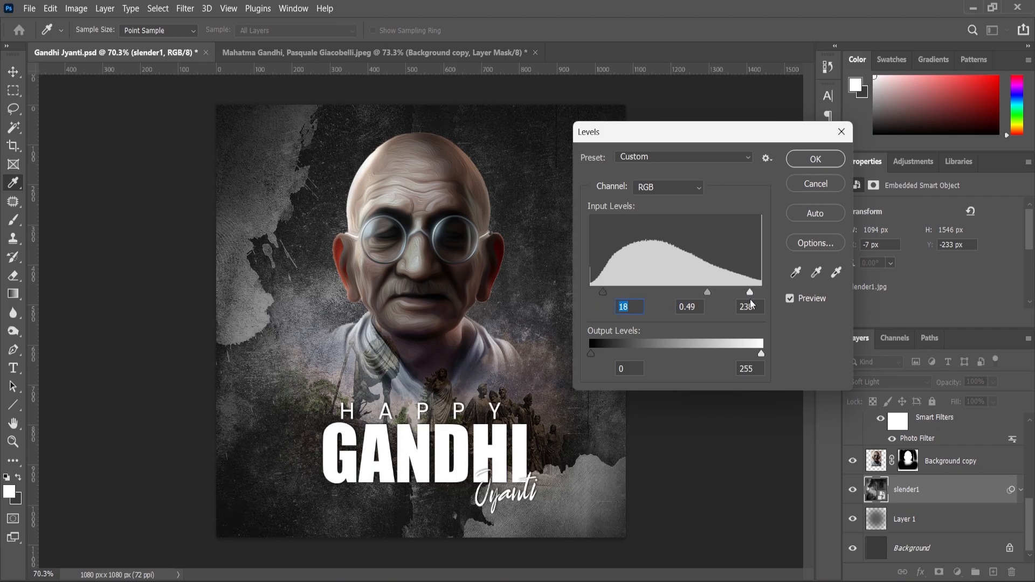
pyautogui.click(823, 166)
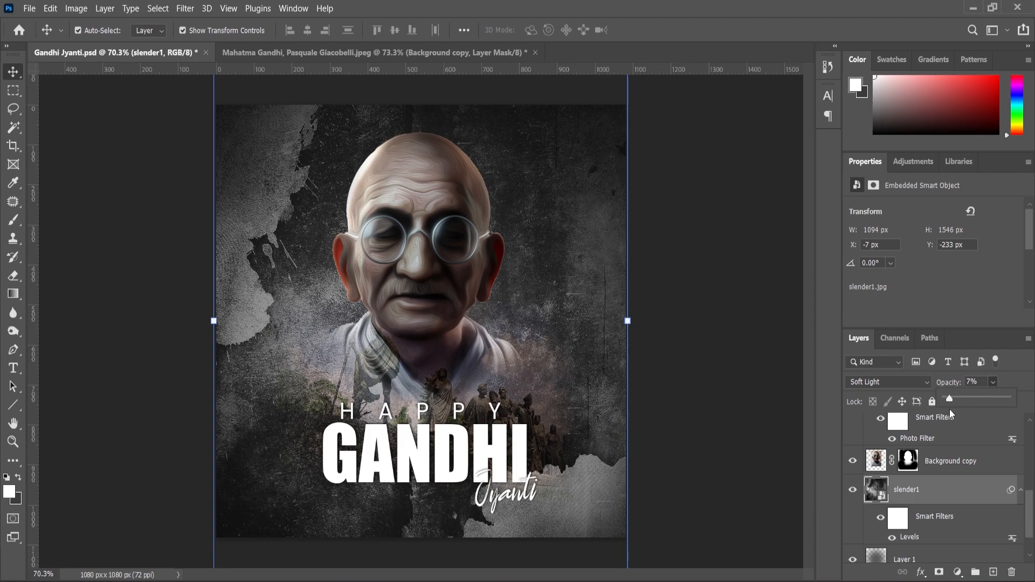
# - Lower the slender1 layer's opacity to 35% and add a layer mask to it
pyautogui.moveTo(957, 408); pyautogui.dragTo(949, 411)
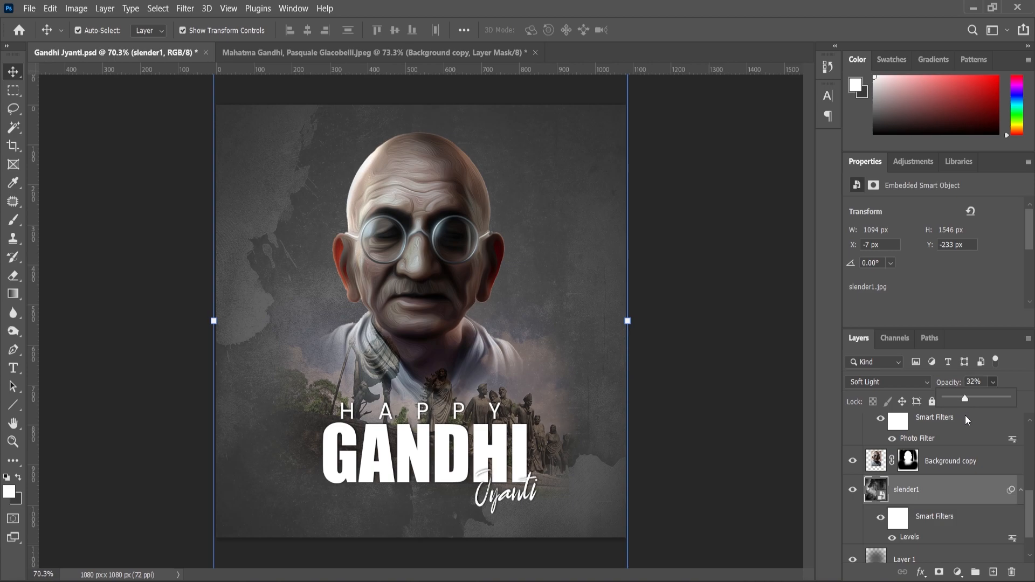
pyautogui.moveTo(966, 416); pyautogui.dragTo(967, 418)
pyautogui.click(938, 571)
# - Paint black on the slender1 mask with a 1400 px soft brush to fade the texture in the canvas's upper-right corner
pyautogui.click(14, 220)
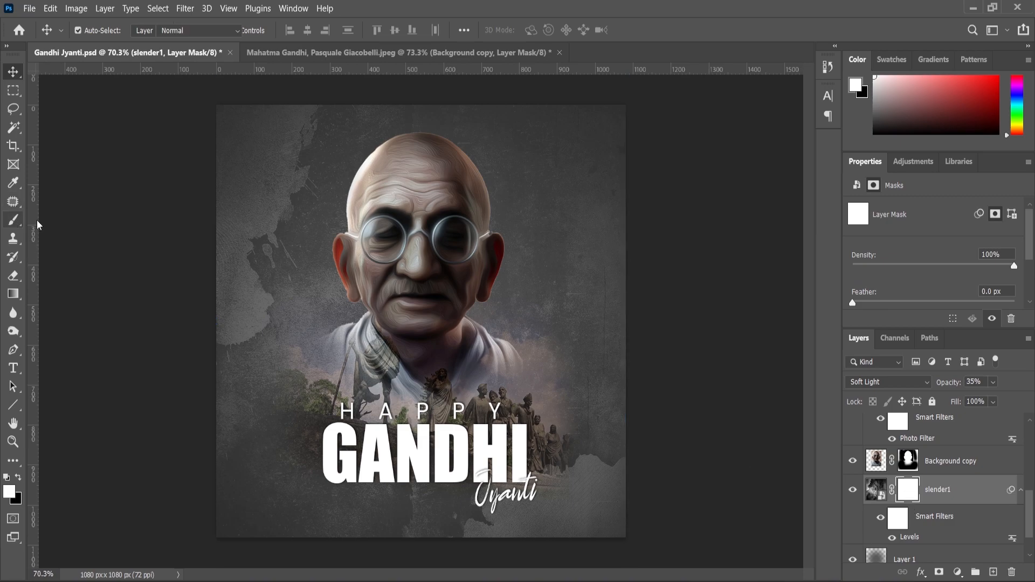
pyautogui.press(']')
pyautogui.press(']')
pyautogui.press(']')
pyautogui.press(']')
pyautogui.press(']')
pyautogui.press(']')
pyautogui.press(']')
pyautogui.press(']')
pyautogui.press(']')
pyautogui.press(']')
pyautogui.press(']')
pyautogui.press(']')
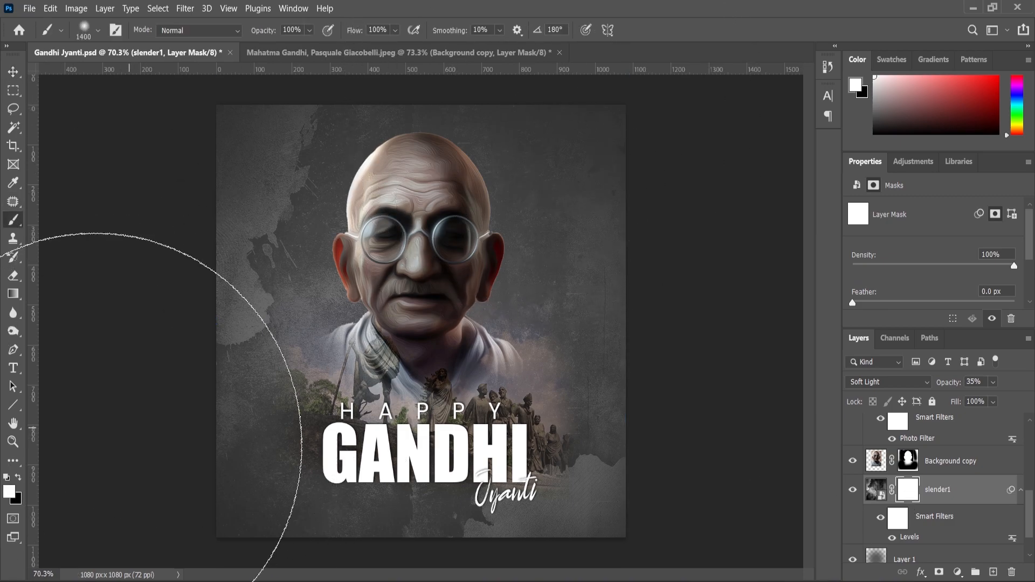
pyautogui.click(18, 477)
pyautogui.click(583, 97)
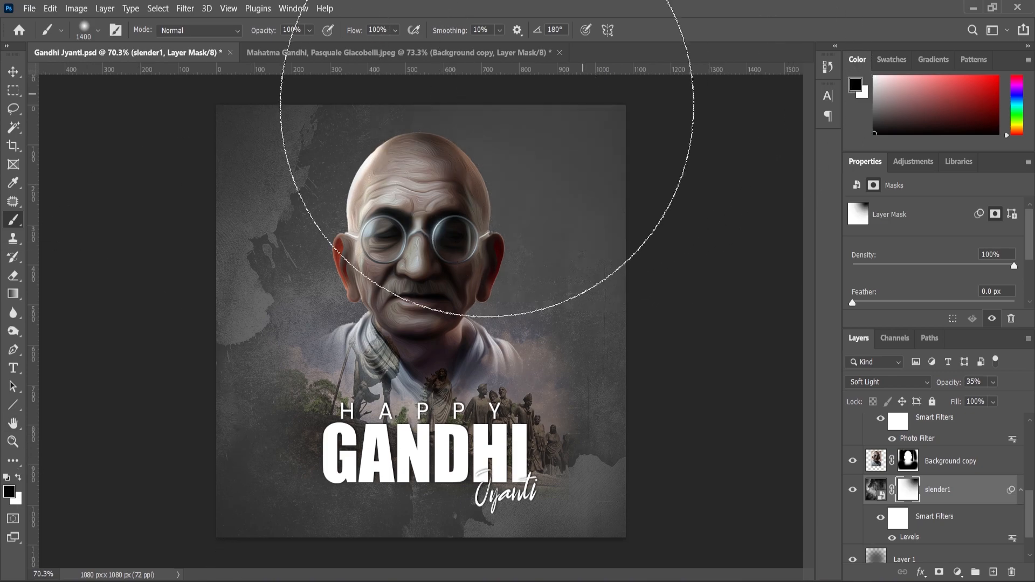
# - Fade the texture in the canvas's upper-left area by painting black on the slender1 mask with a 900 px brush
pyautogui.press('[')
pyautogui.press('[')
pyautogui.press('[')
pyautogui.press('[')
pyautogui.press('[')
pyautogui.click(277, 106)
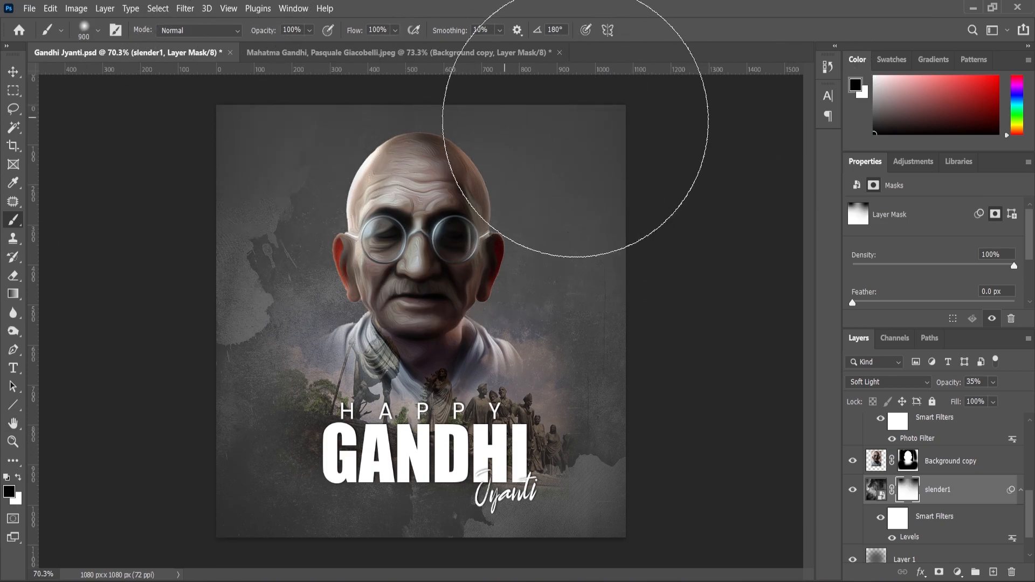
pyautogui.scroll(-2, 520, 235)
pyautogui.scroll(3, 475, 334)
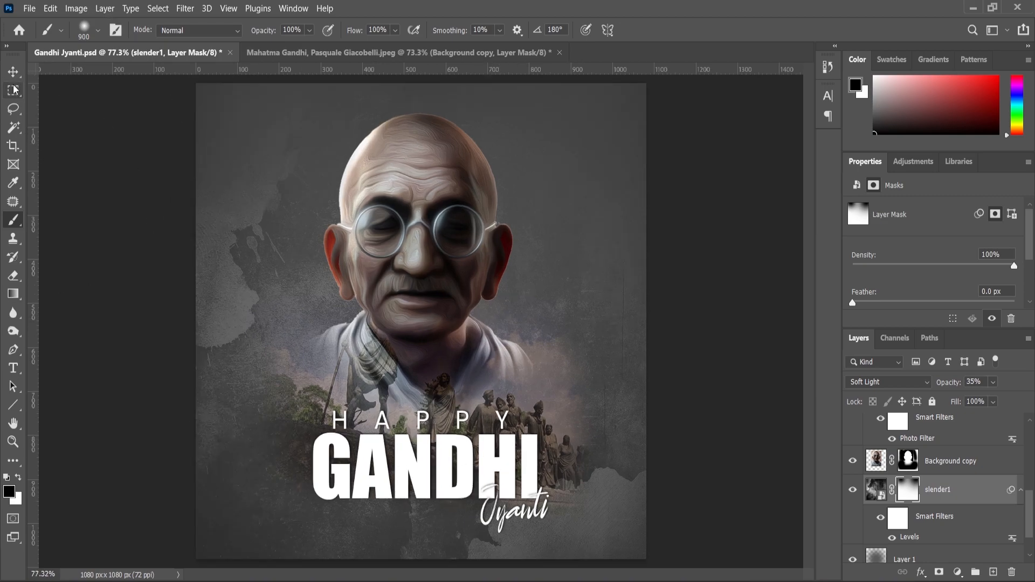
# - Lock the slender1 and Layer 1 layers
pyautogui.press('v')
pyautogui.scroll(-1, 419, 325)
pyautogui.click(935, 403)
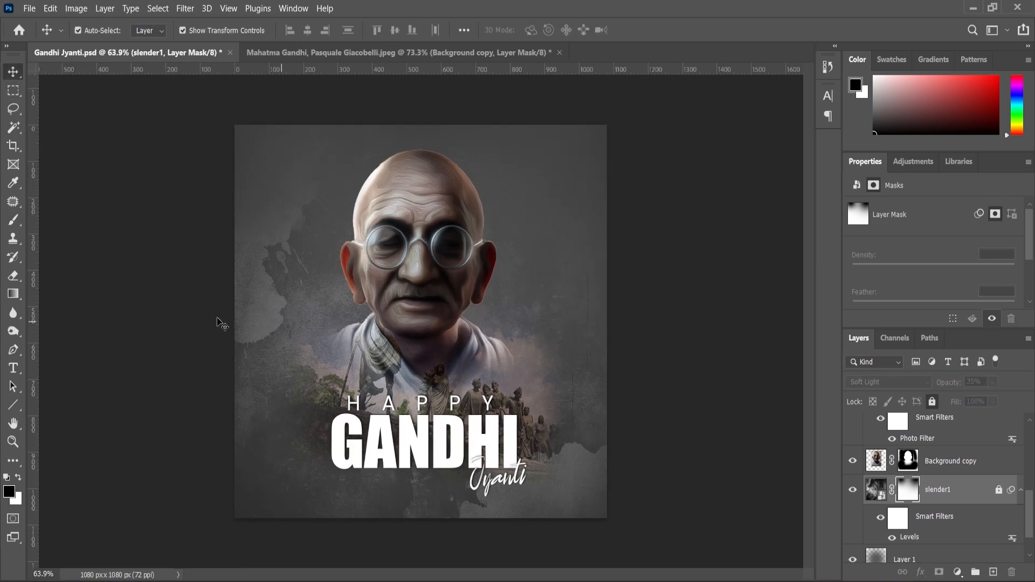
pyautogui.click(175, 307)
pyautogui.scroll(-2, 928, 517)
pyautogui.click(911, 524)
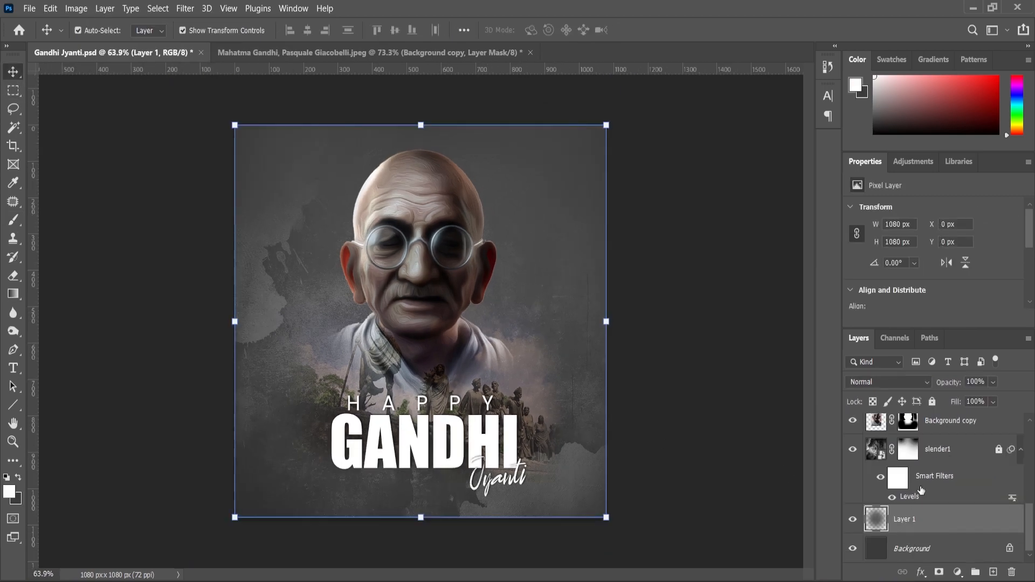
pyautogui.click(933, 403)
# - Select the portrait, statue photo and text layers together, enlarge them slightly, and clear the selection
pyautogui.moveTo(173, 169); pyautogui.dragTo(539, 461)
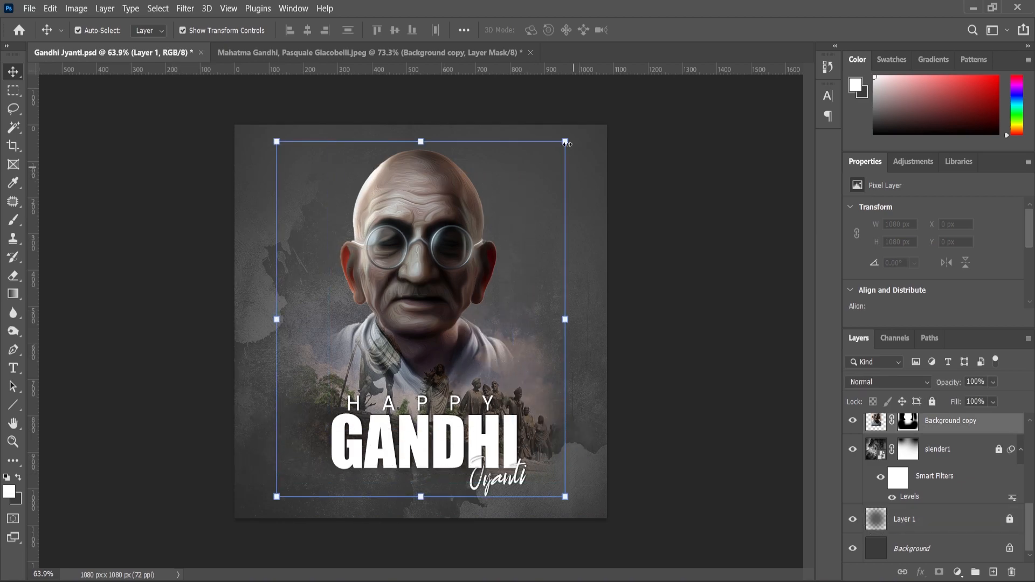
pyautogui.click(569, 148)
pyautogui.click(556, 244)
pyautogui.moveTo(564, 141); pyautogui.dragTo(569, 135)
pyautogui.click(13, 71)
pyautogui.click(57, 184)
# - Enlarge the Jyanti text to about 101.8 pt and shift it slightly up over GANDHI's last letters
pyautogui.scroll(4, 478, 444)
pyautogui.scroll(5, 505, 497)
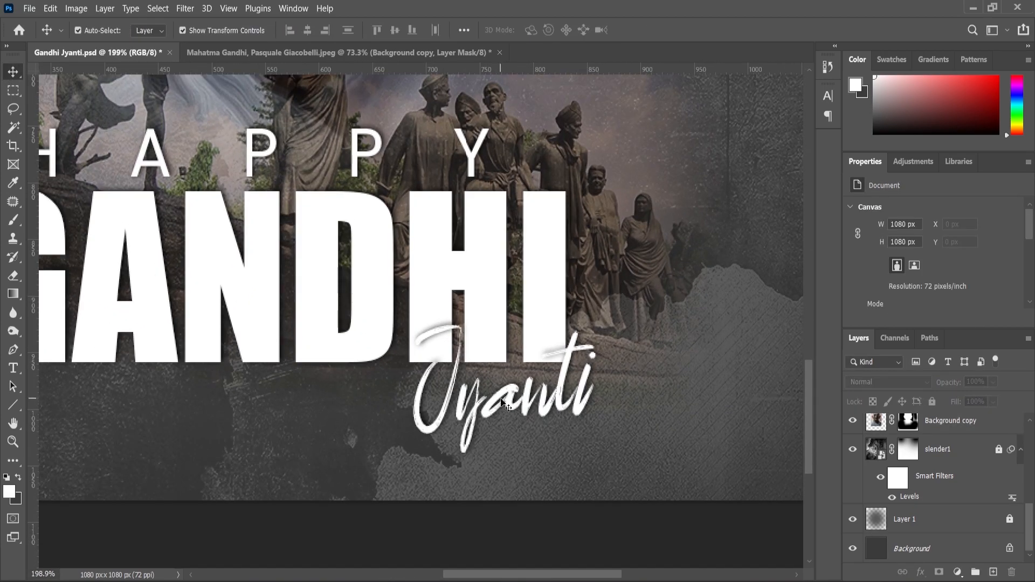
pyautogui.click(602, 337)
pyautogui.moveTo(603, 308); pyautogui.dragTo(612, 291)
pyautogui.moveTo(526, 385); pyautogui.dragTo(532, 375)
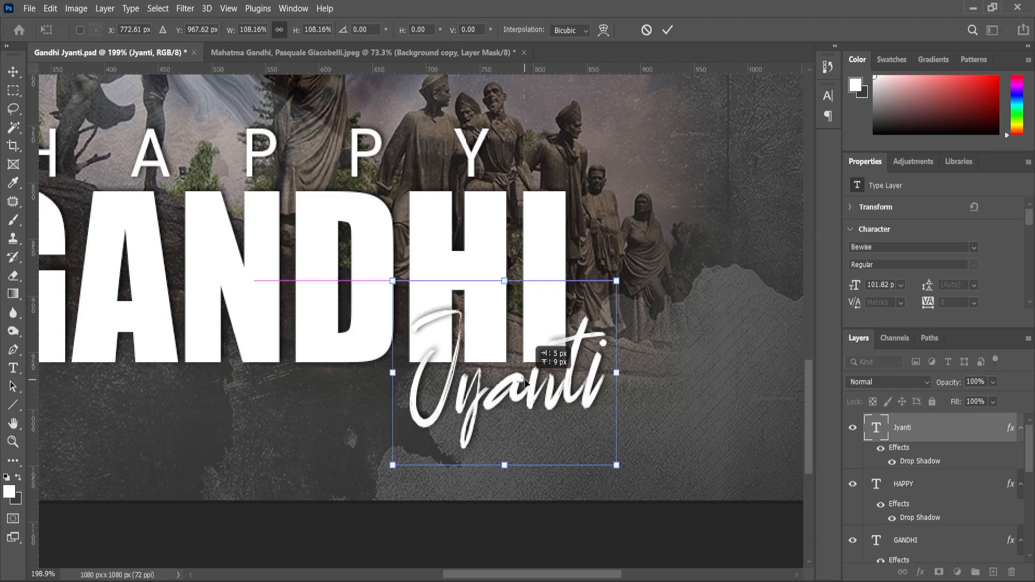
pyautogui.click(13, 442)
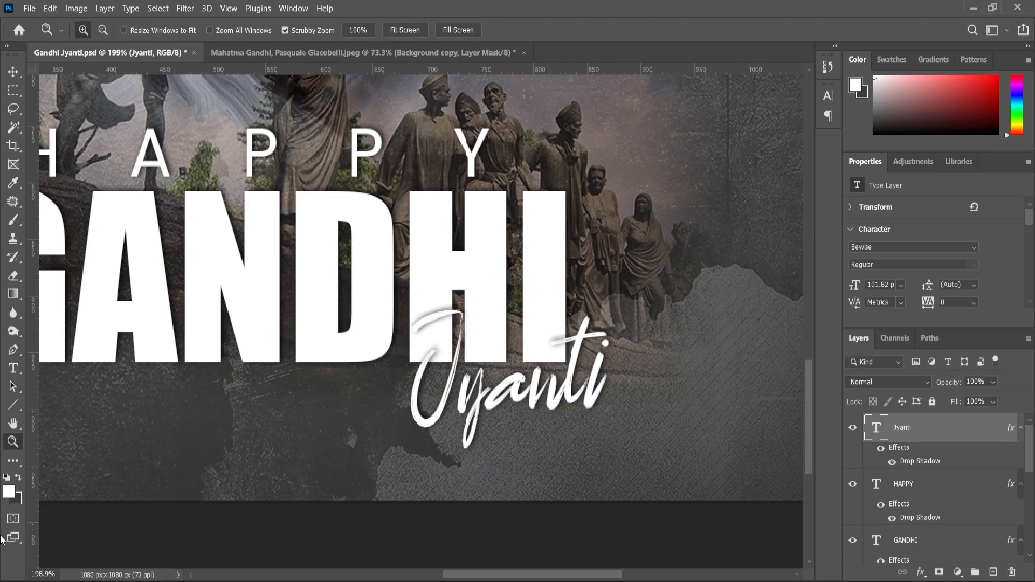
# - Place the 014 cloud image from the folder, enlarge it slightly beside the face's left side, and move its layer below Background copy
pyautogui.scroll(-5, 509, 336)
pyautogui.hotkey('alt', 'Tab')
pyautogui.click(250, 173)
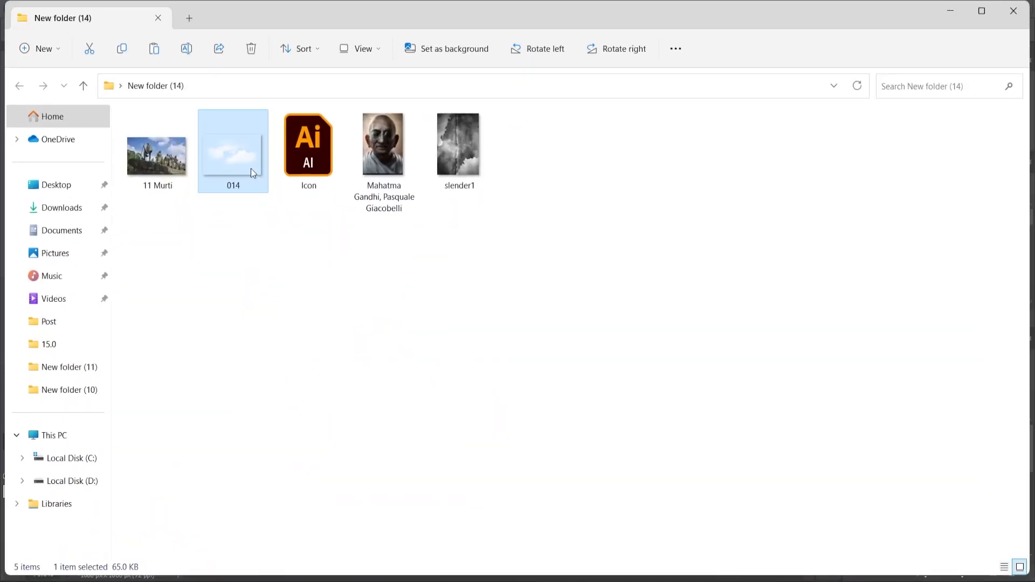
pyautogui.moveTo(695, 438); pyautogui.dragTo(298, 296)
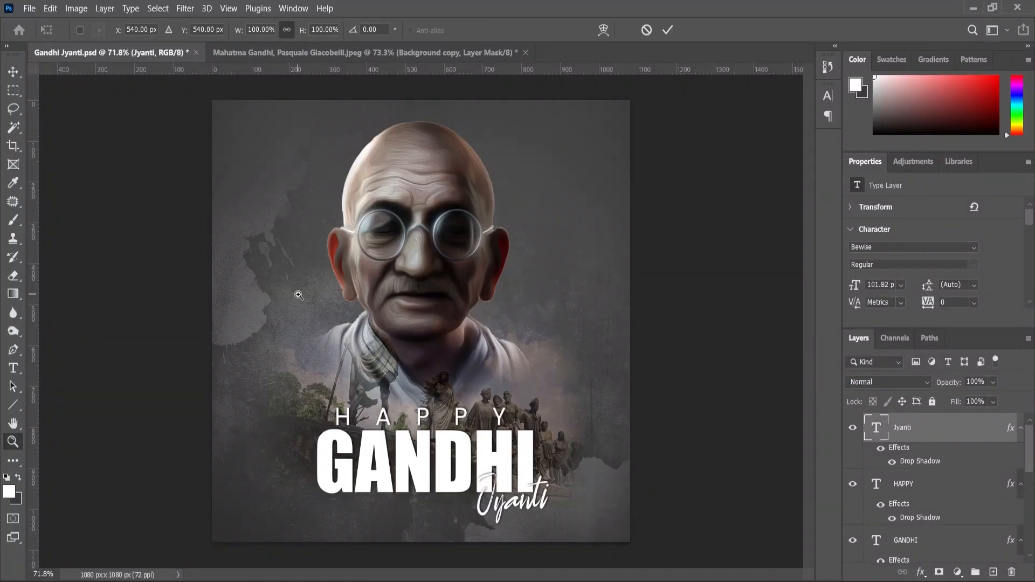
pyautogui.moveTo(447, 333); pyautogui.dragTo(335, 291)
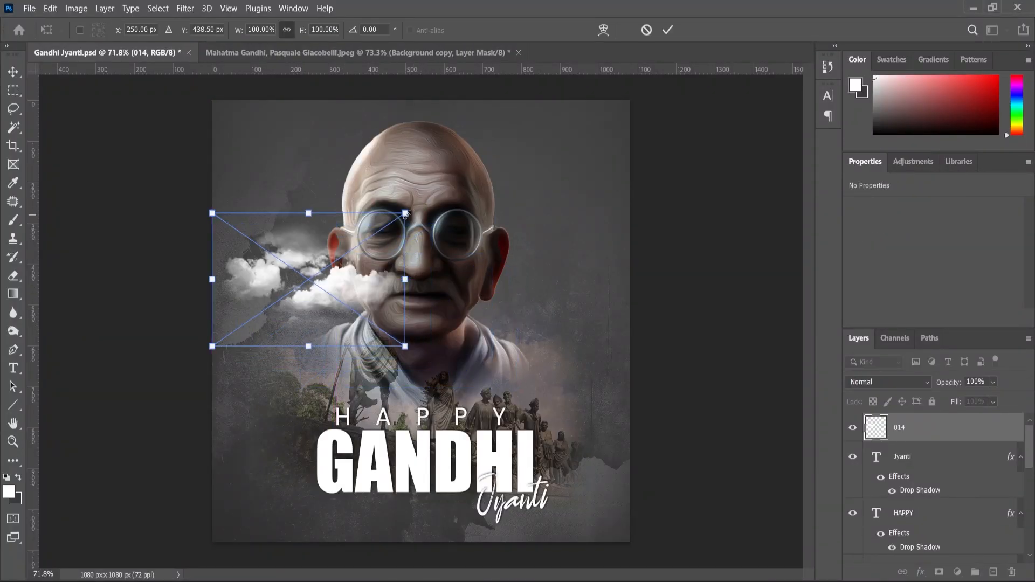
pyautogui.moveTo(405, 214); pyautogui.dragTo(414, 207)
pyautogui.moveTo(365, 293); pyautogui.dragTo(369, 293)
pyautogui.press('Return')
pyautogui.moveTo(896, 429); pyautogui.dragTo(895, 476)
# - Duplicate the cloud layer onto the other side of the face, and shrink both cloud layers together slightly
pyautogui.scroll(1, 312, 271)
pyautogui.click(14, 73)
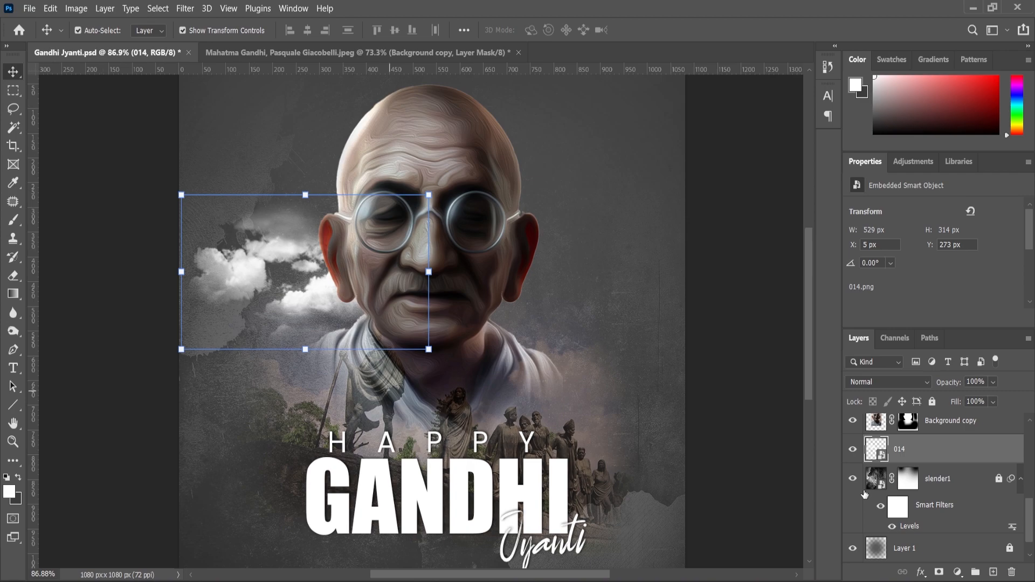
pyautogui.hotkey('ctrl', 'j')
pyautogui.moveTo(306, 264); pyautogui.dragTo(507, 263)
pyautogui.keyDown('shift'); pyautogui.click(414, 287); pyautogui.keyUp('shift')
pyautogui.moveTo(677, 197); pyautogui.dragTo(663, 198)
# - Lower the opacity of both cloud layers to 68%
pyautogui.click(993, 381)
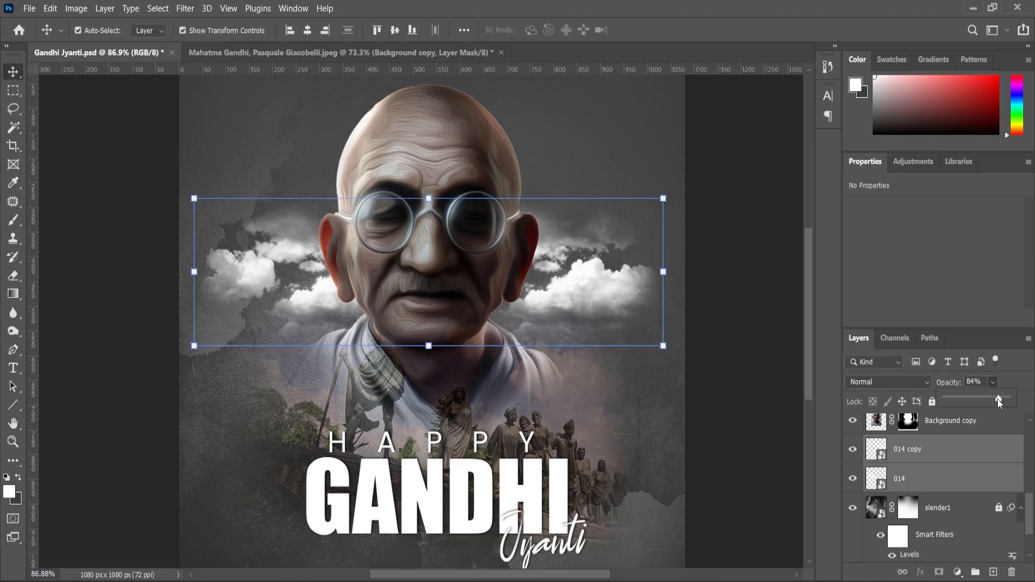
pyautogui.moveTo(999, 399); pyautogui.dragTo(986, 402)
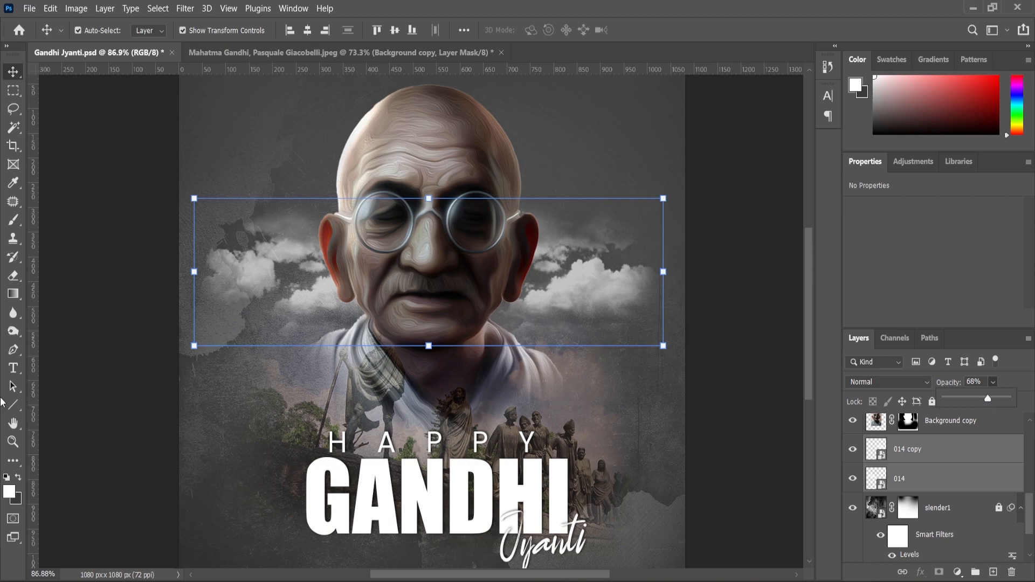
pyautogui.press('z')
pyautogui.click(402, 33)
pyautogui.scroll(-3, 507, 259)
pyautogui.scroll(2, 524, 300)
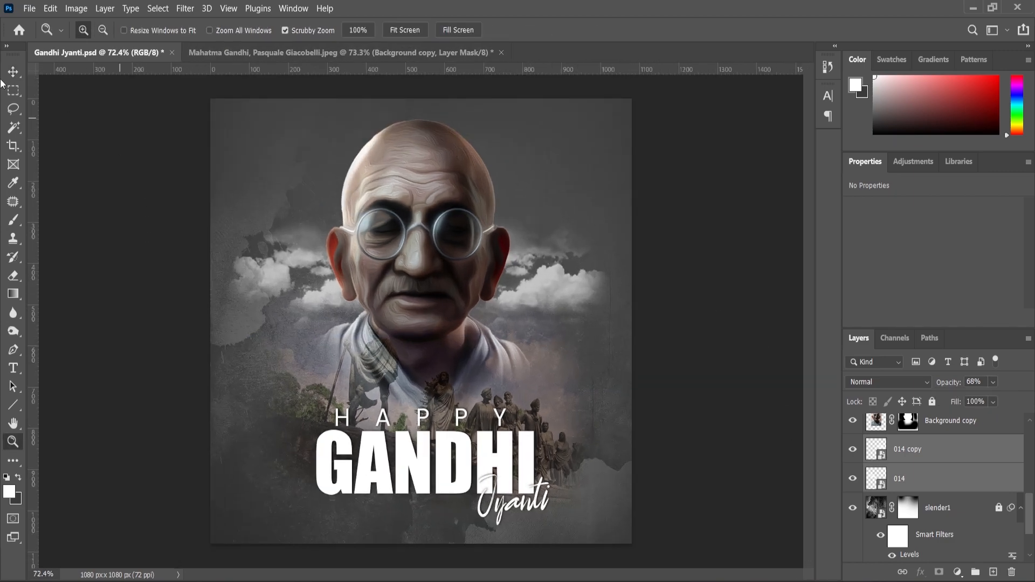
# - Move both clouds slightly down, enlarge them to about 1015 × 302 px, and set their opacity to 65%
pyautogui.click(13, 71)
pyautogui.moveTo(558, 305)
pyautogui.mouseDown()
pyautogui.moveTo(548, 295)
pyautogui.moveTo(548, 323)
pyautogui.mouseUp()
pyautogui.moveTo(613, 248); pyautogui.dragTo(615, 244)
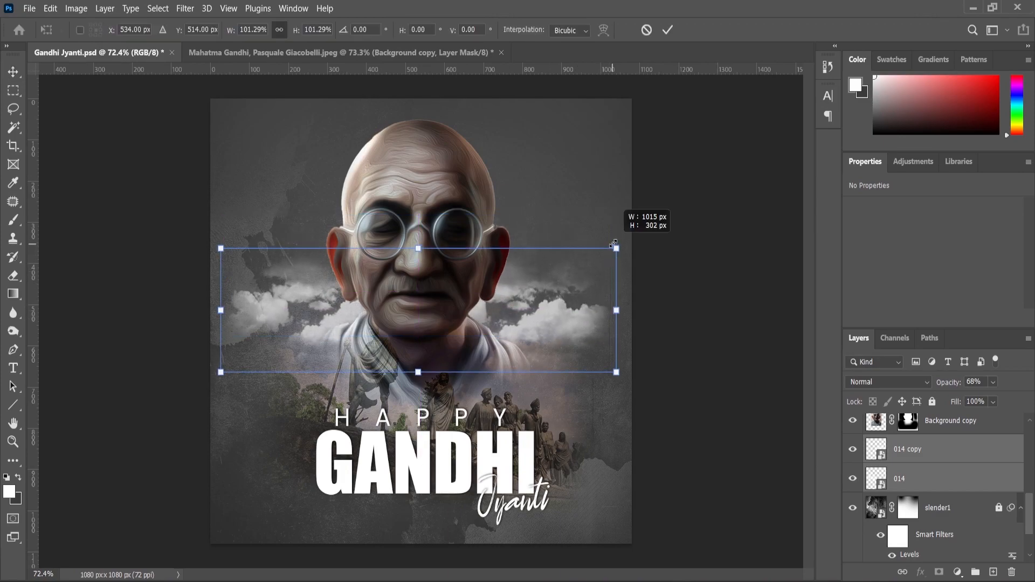
pyautogui.press('z')
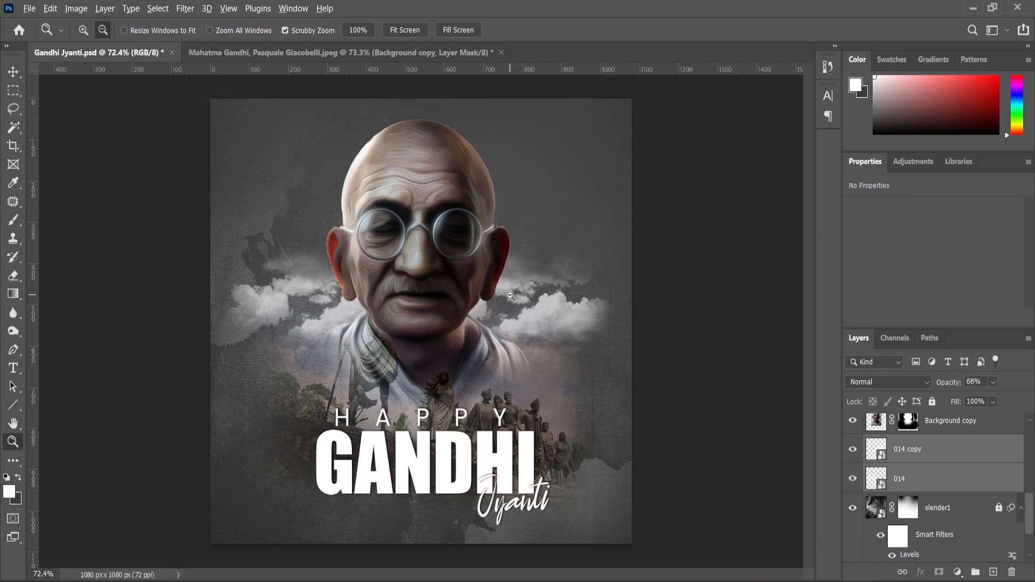
pyautogui.write('65')
pyautogui.moveTo(604, 414)
pyautogui.mouseDown()
pyautogui.moveTo(577, 418)
pyautogui.moveTo(622, 422)
pyautogui.mouseUp()
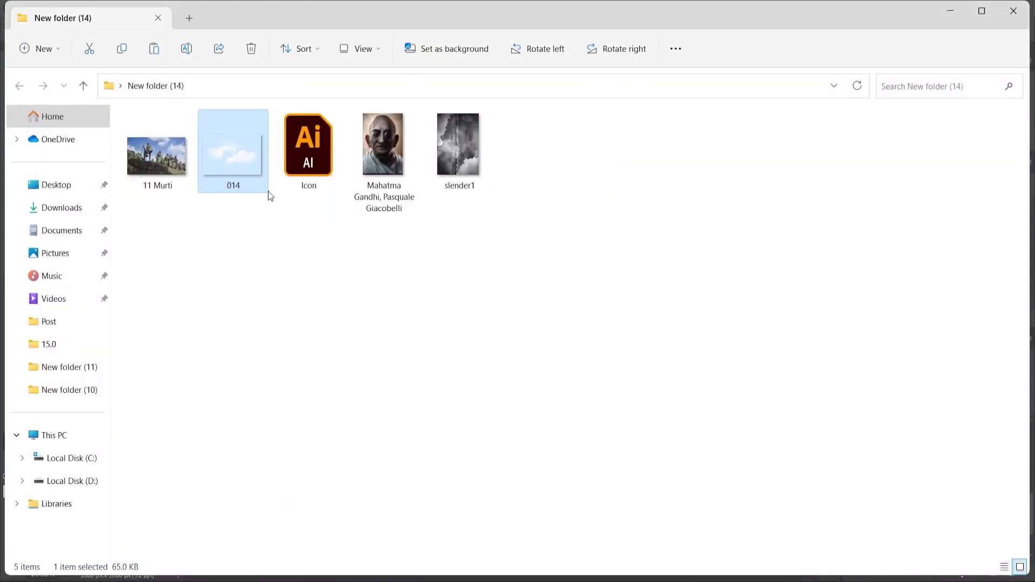
# - Open the Icon file in Illustrator, copy its globe icon, and paste it into the Photoshop poster as a smart object
pyautogui.doubleClick(318, 143)
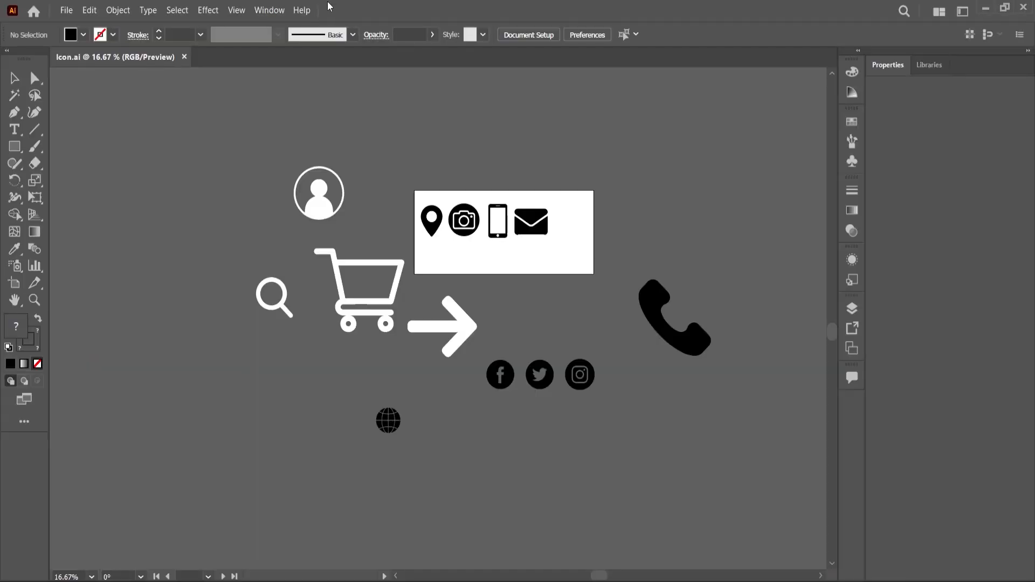
pyautogui.moveTo(358, 400); pyautogui.dragTo(431, 455)
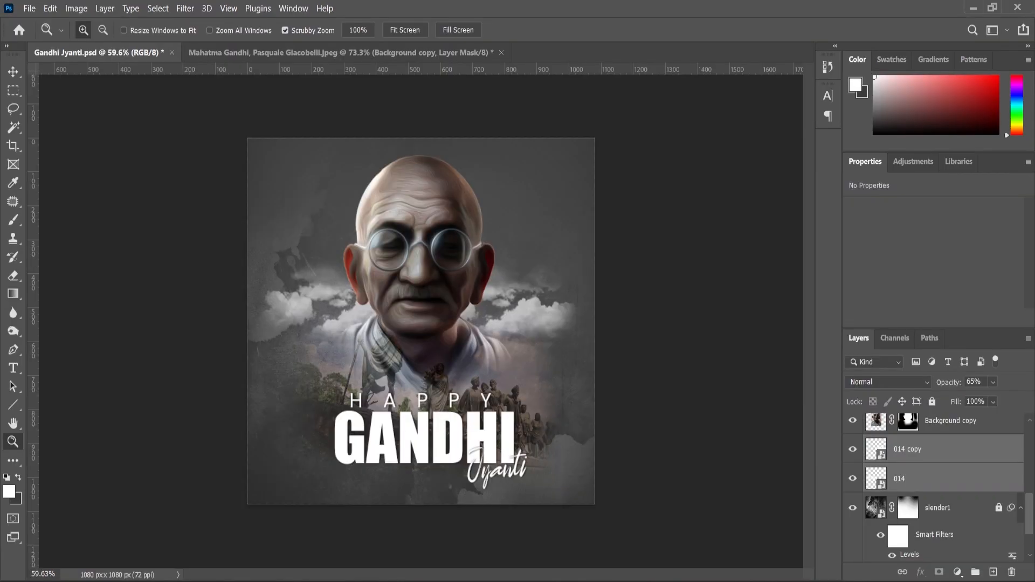
pyautogui.hotkey('ctrl', 'v')
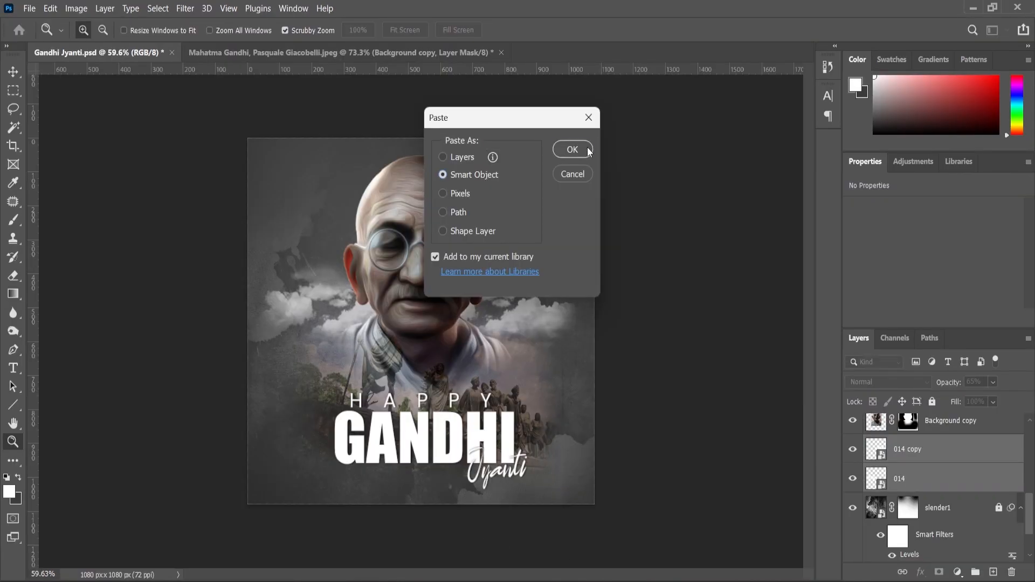
pyautogui.click(572, 149)
pyautogui.hotkey('ctrl', '0')
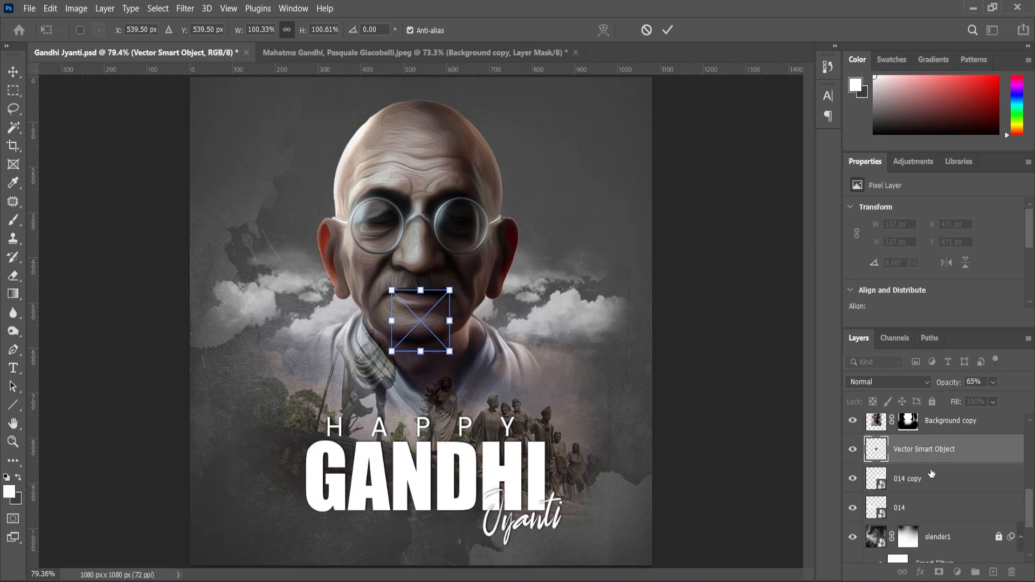
# - Commit the pasted globe and move its layer above all the text layers
pyautogui.scroll(2, 927, 474)
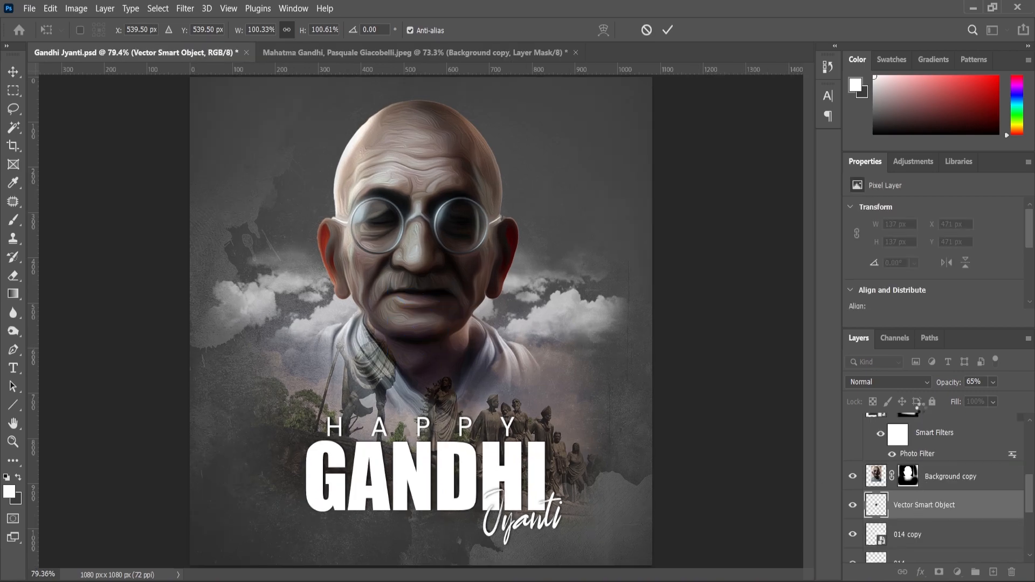
pyautogui.click(651, 284)
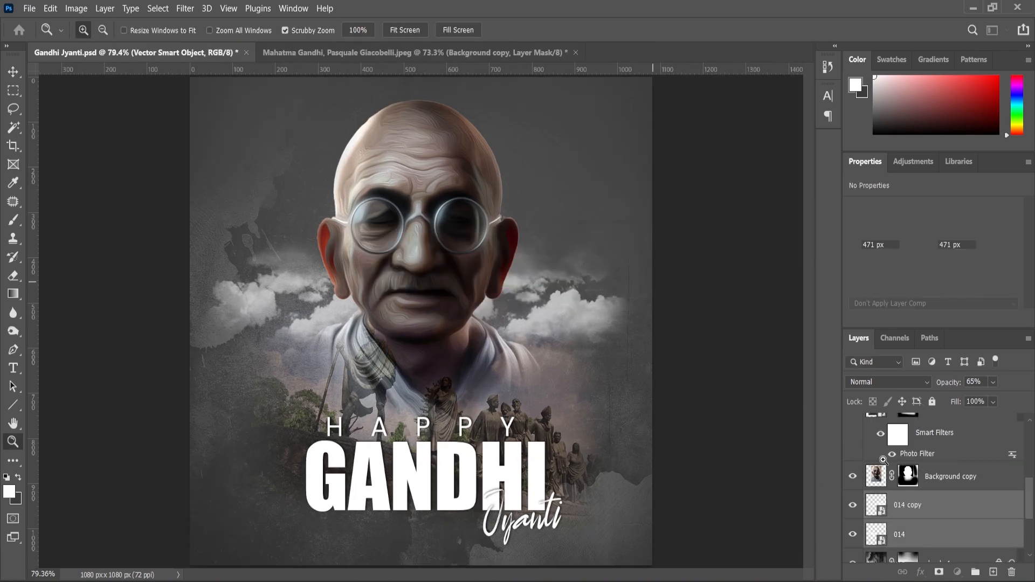
pyautogui.click(549, 239)
pyautogui.moveTo(893, 515); pyautogui.dragTo(899, 416)
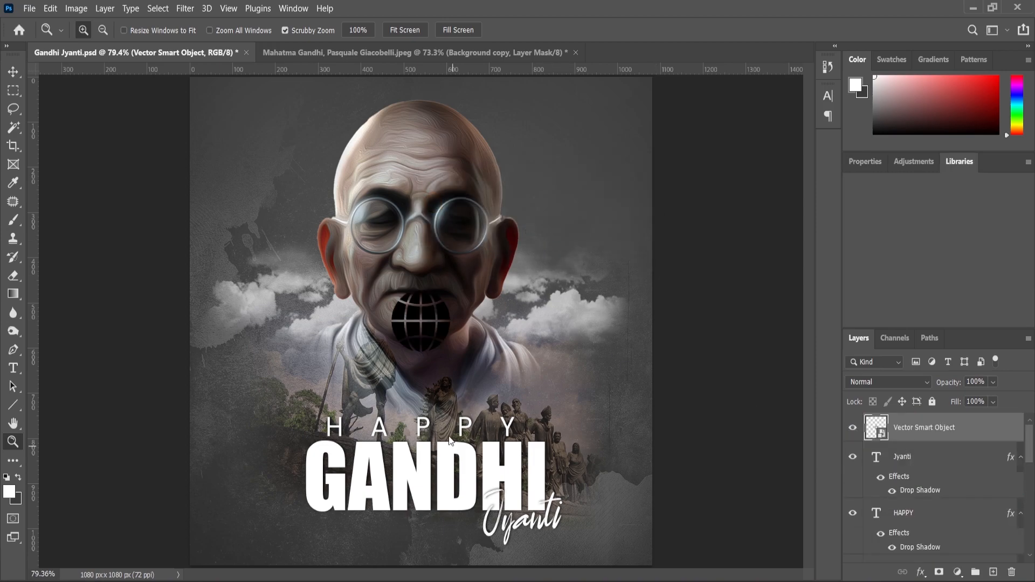
# - Apply a white Color Overlay at 100% opacity to the globe icon
pyautogui.click(13, 71)
pyautogui.click(921, 572)
pyautogui.click(951, 518)
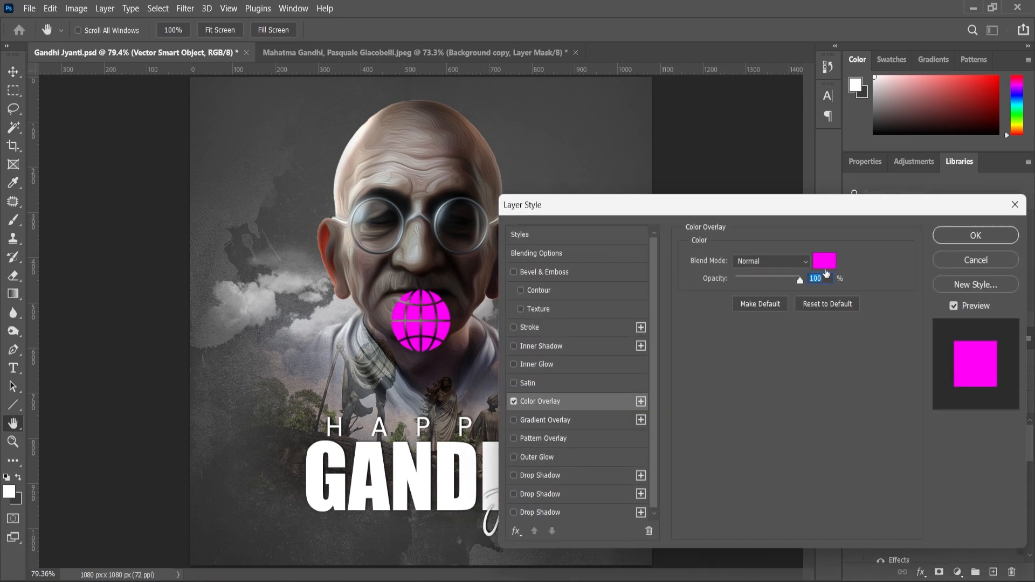
pyautogui.click(825, 257)
pyautogui.moveTo(559, 229); pyautogui.dragTo(554, 189)
pyautogui.click(853, 190)
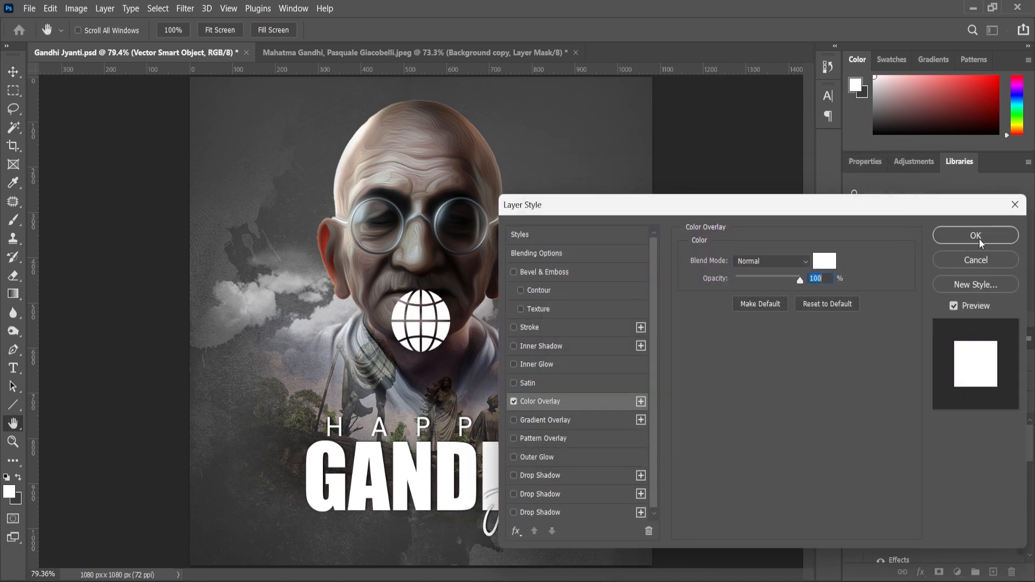
pyautogui.click(976, 235)
# - Scale the globe down to about 24.85% and place it in the poster's lower-left corner
pyautogui.scroll(-2, 444, 307)
pyautogui.moveTo(444, 306); pyautogui.dragTo(269, 485)
pyautogui.scroll(3, 269, 486)
pyautogui.scroll(5, 251, 501)
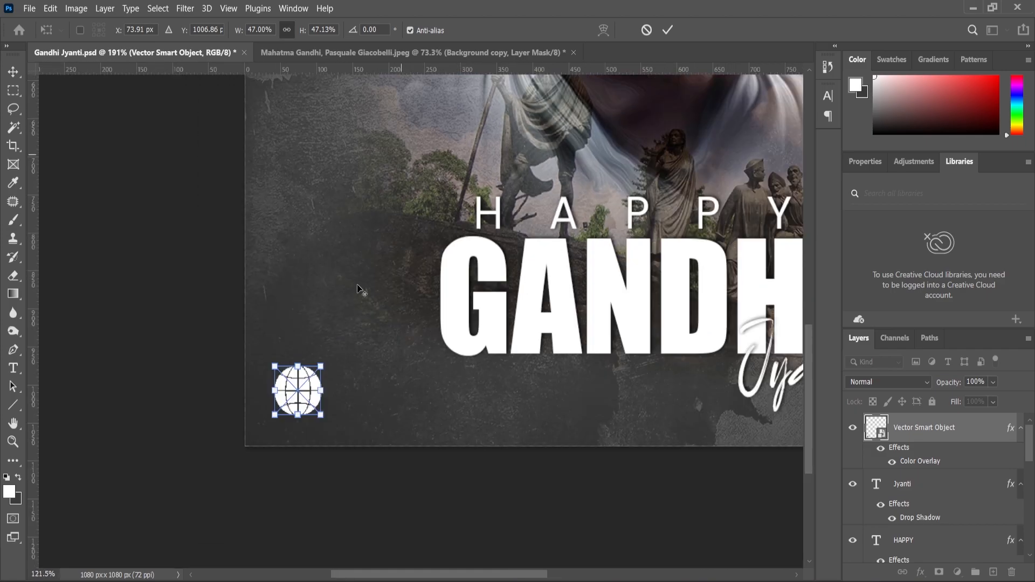
pyautogui.moveTo(371, 248); pyautogui.dragTo(358, 292)
pyautogui.moveTo(315, 322); pyautogui.dragTo(303, 362)
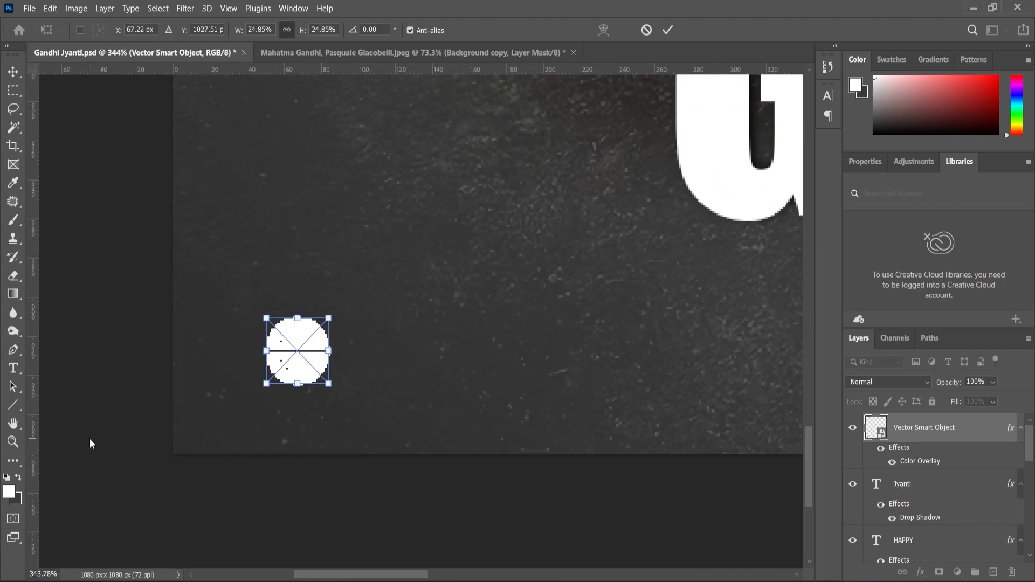
pyautogui.click(14, 445)
pyautogui.click(14, 368)
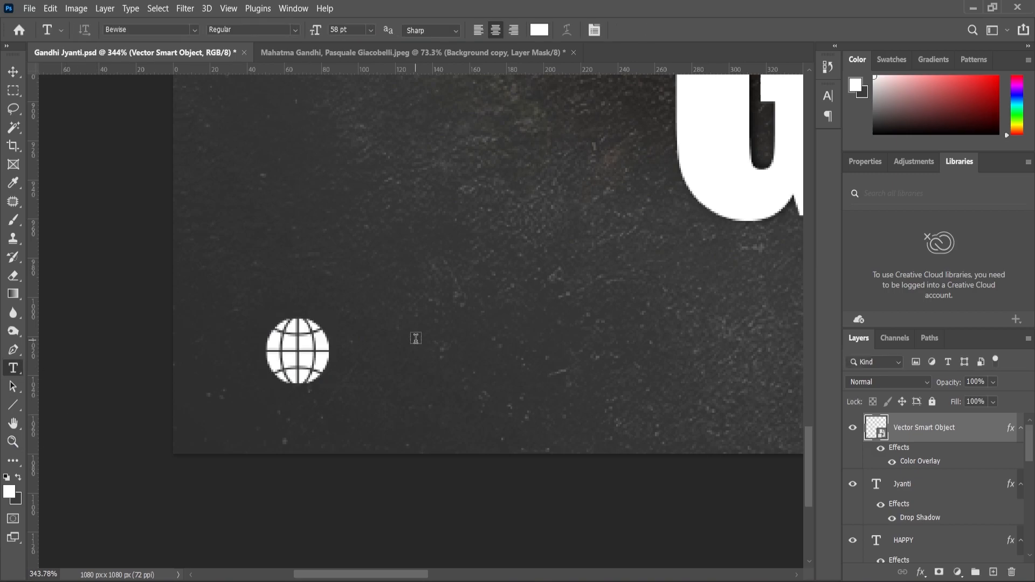
pyautogui.click(415, 340)
pyautogui.write('Ww.')
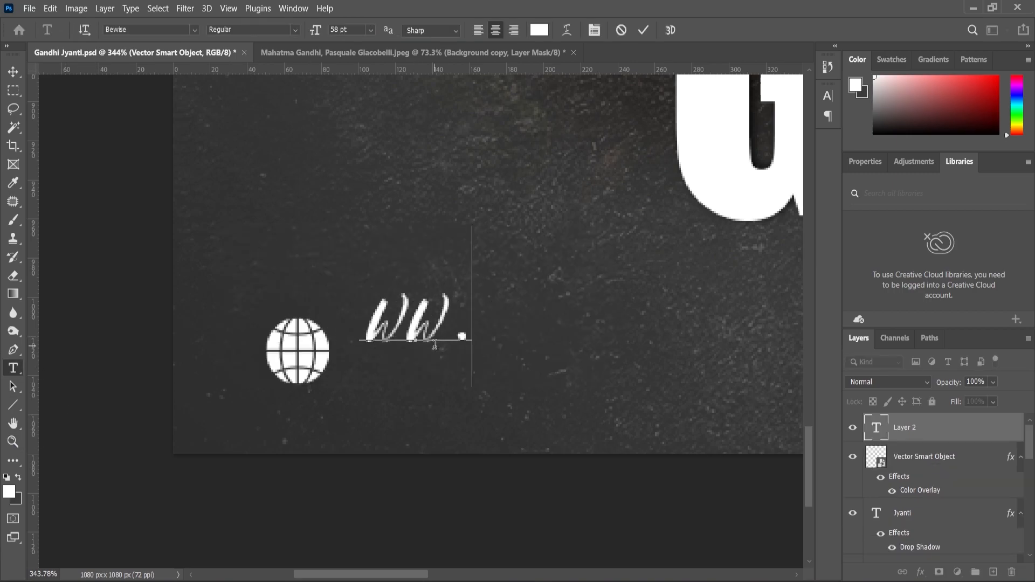
pyautogui.press('BackSpace')
pyautogui.write('w.')
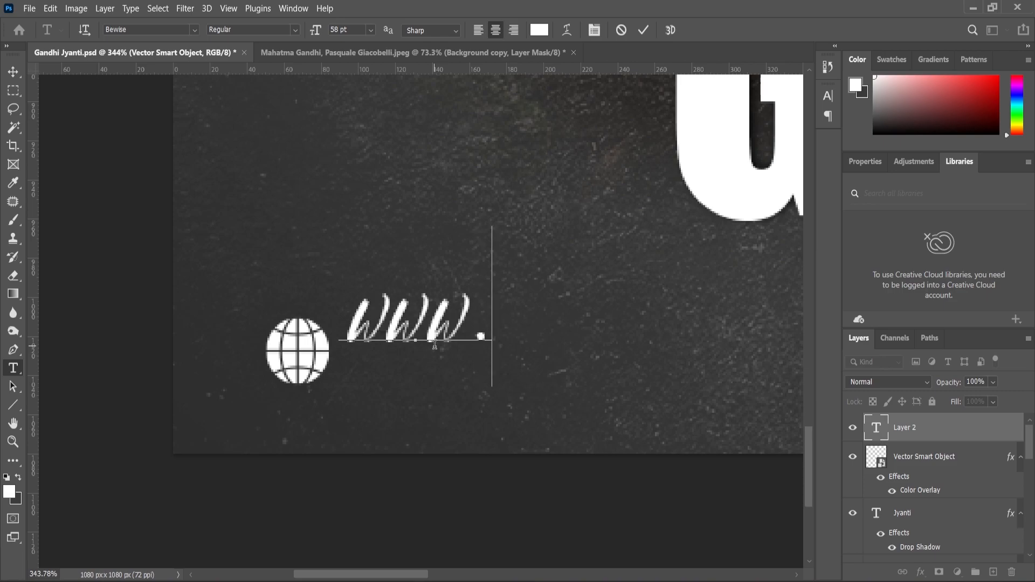
pyautogui.write('neetcreation')
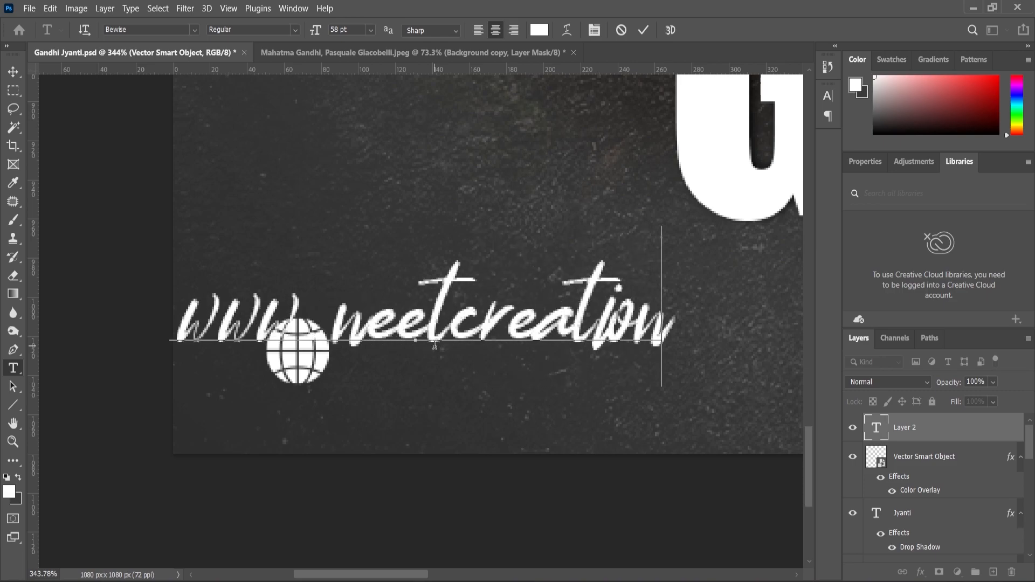
pyautogui.write('s.com')
# - Change the website text's font to Poppins Regular
pyautogui.hotkey('ctrl', 'a')
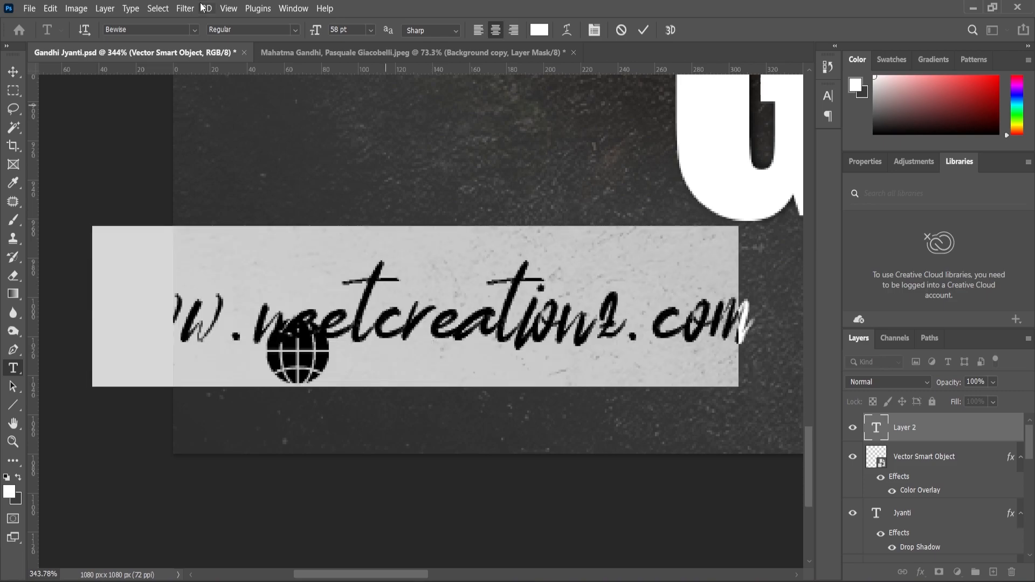
pyautogui.write('pop')
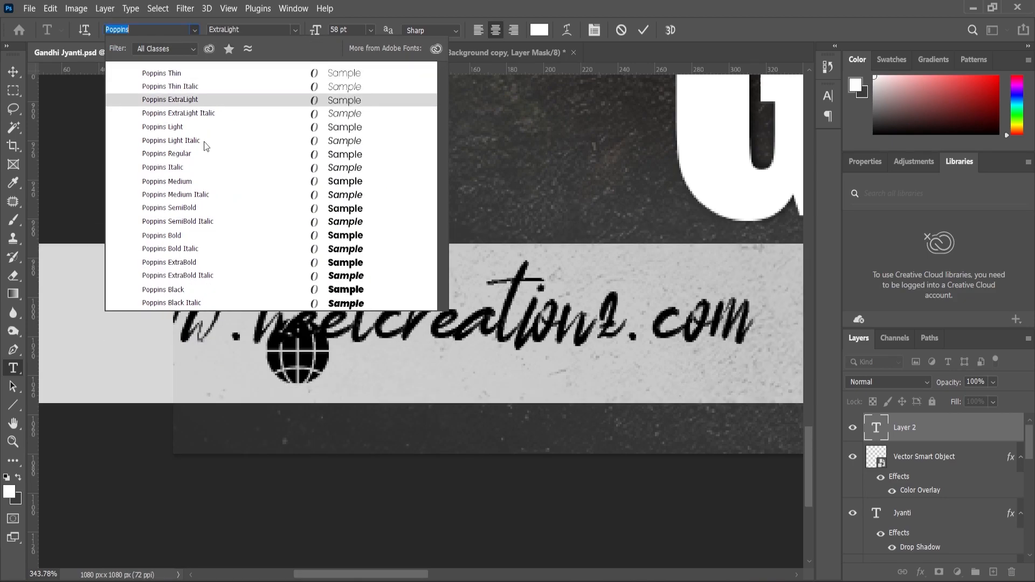
pyautogui.click(192, 154)
pyautogui.click(15, 73)
# - Scale the website text down to about 39.5% and position it just to the right of the globe
pyautogui.scroll(-6, 368, 311)
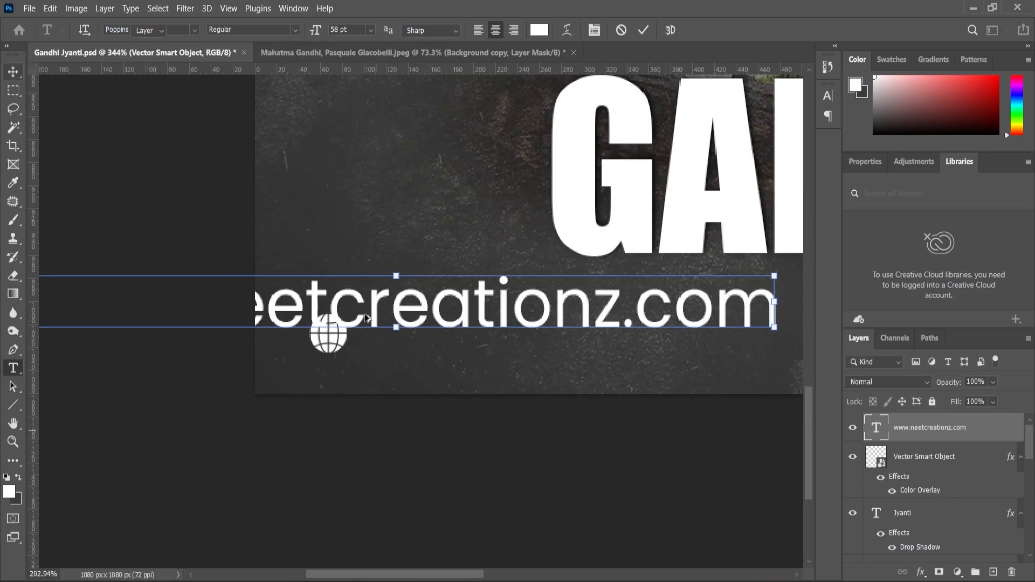
pyautogui.moveTo(650, 290); pyautogui.dragTo(503, 350)
pyautogui.scroll(3, 413, 329)
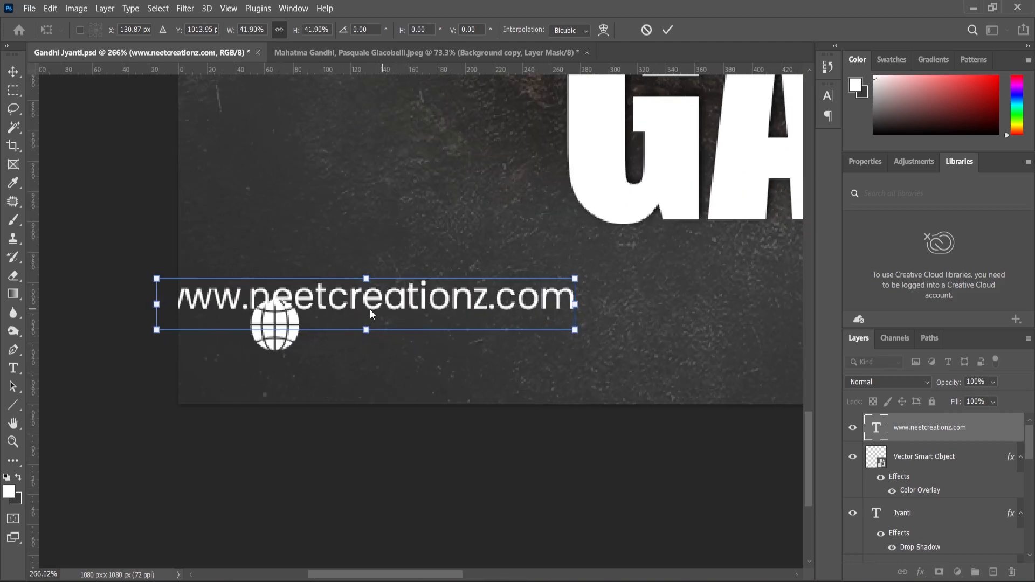
pyautogui.moveTo(411, 312); pyautogui.dragTo(556, 333)
pyautogui.moveTo(721, 300); pyautogui.dragTo(707, 300)
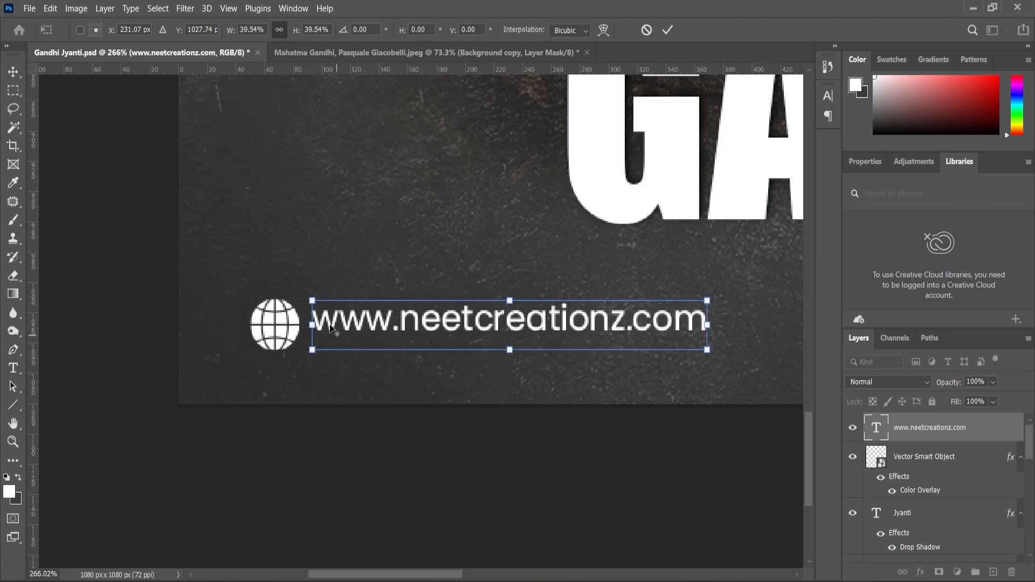
pyautogui.scroll(1, 333, 323)
# - Select the globe together with the website text and align their vertical centers
pyautogui.click(13, 72)
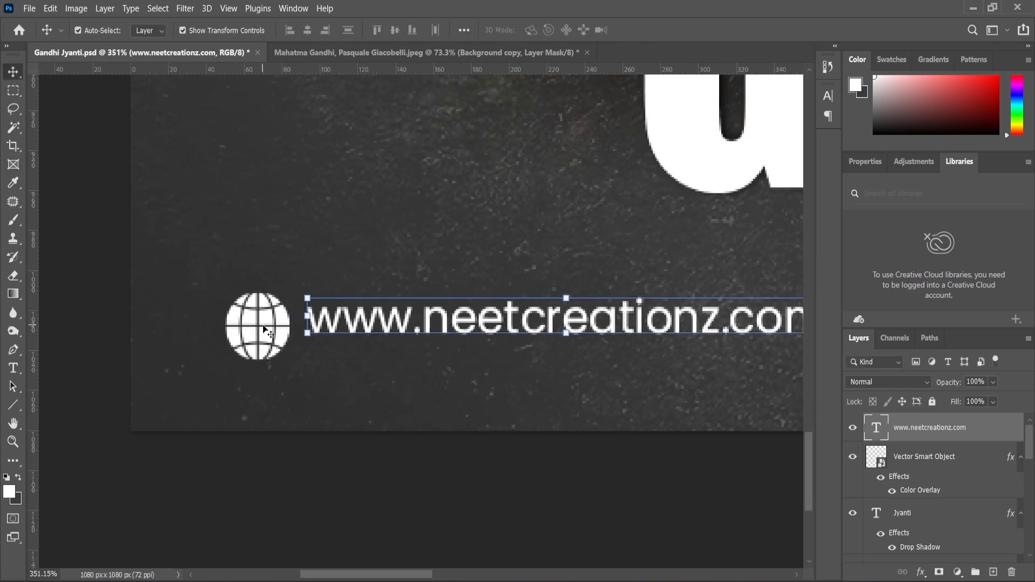
pyautogui.keyDown('shift'); pyautogui.click(268, 323); pyautogui.keyUp('shift')
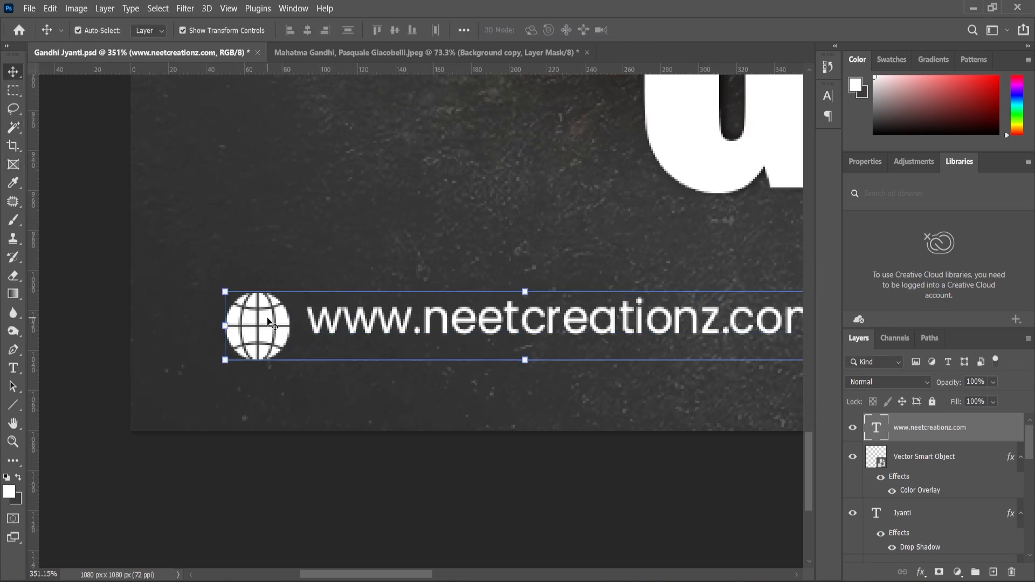
pyautogui.click(395, 31)
pyautogui.scroll(-3, 335, 335)
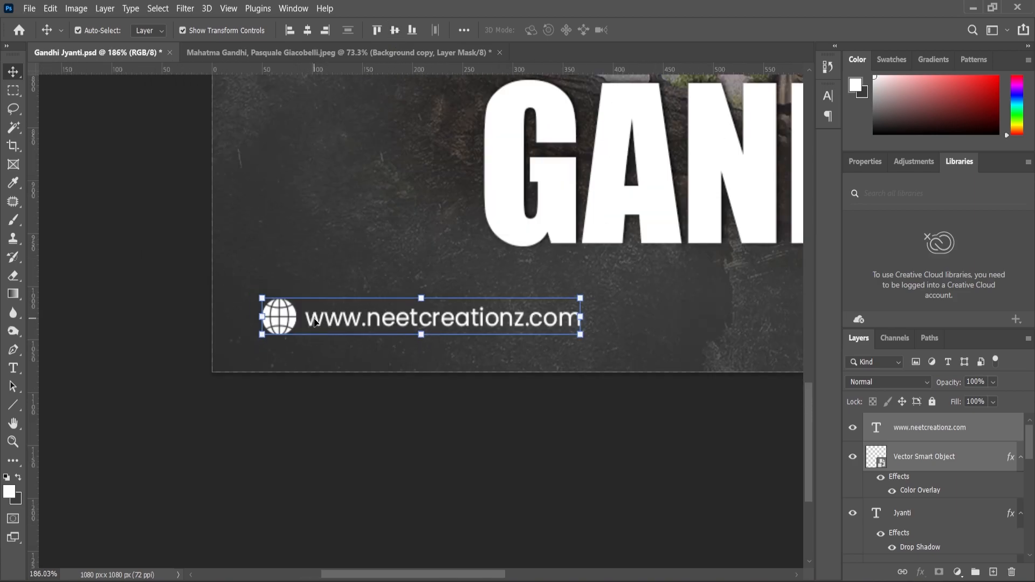
# - Move the globe and website text together closer to the poster's lower-left corner, and clear the selection
pyautogui.click(286, 321)
pyautogui.click(161, 300)
pyautogui.click(291, 322)
pyautogui.scroll(3, 331, 329)
pyautogui.keyDown('shift'); pyautogui.click(332, 328); pyautogui.keyUp('shift')
pyautogui.moveTo(332, 327); pyautogui.dragTo(291, 335)
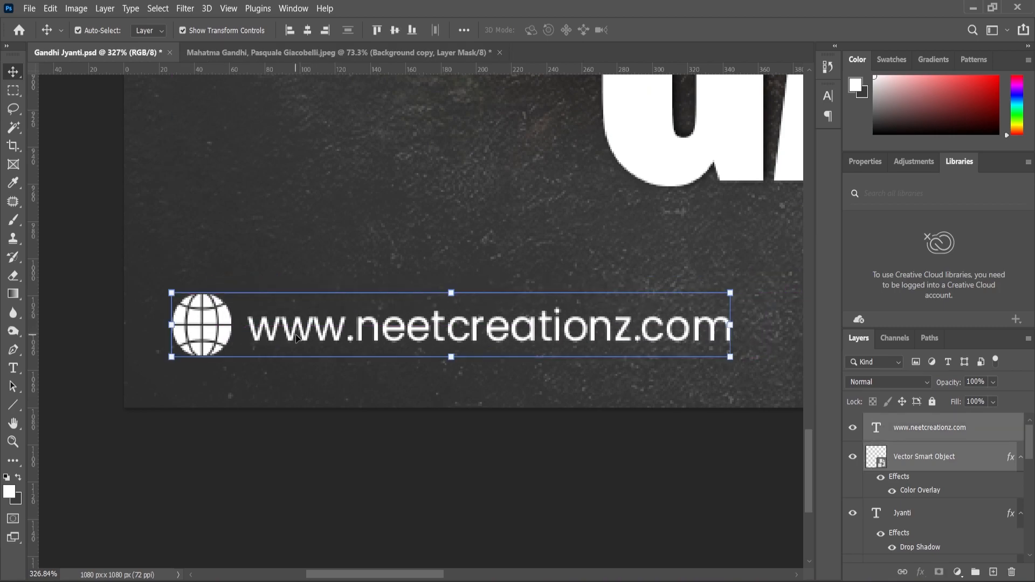
pyautogui.scroll(-3, 292, 337)
pyautogui.click(293, 371)
pyautogui.scroll(-3, 309, 422)
pyautogui.scroll(3, 552, 373)
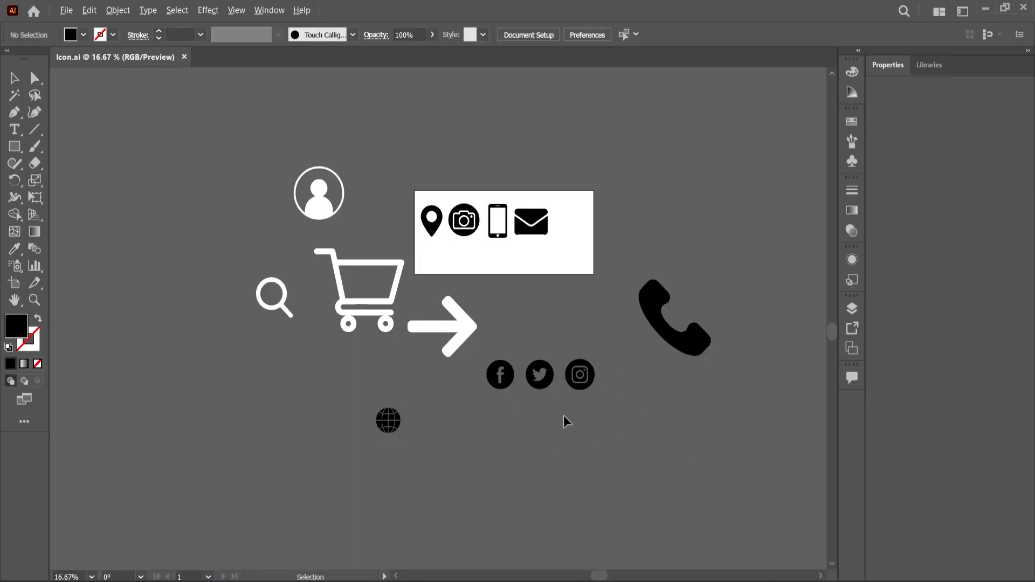
# - Copy the Facebook, Twitter and Instagram icons from Icon.ai and paste them into the Gandhi Jyanti poster in Photoshop as a smart object
pyautogui.scroll(4, 539, 374)
pyautogui.moveTo(636, 275); pyautogui.dragTo(728, 351)
pyautogui.hotkey('ctrl', 'c')
pyautogui.click(684, 523)
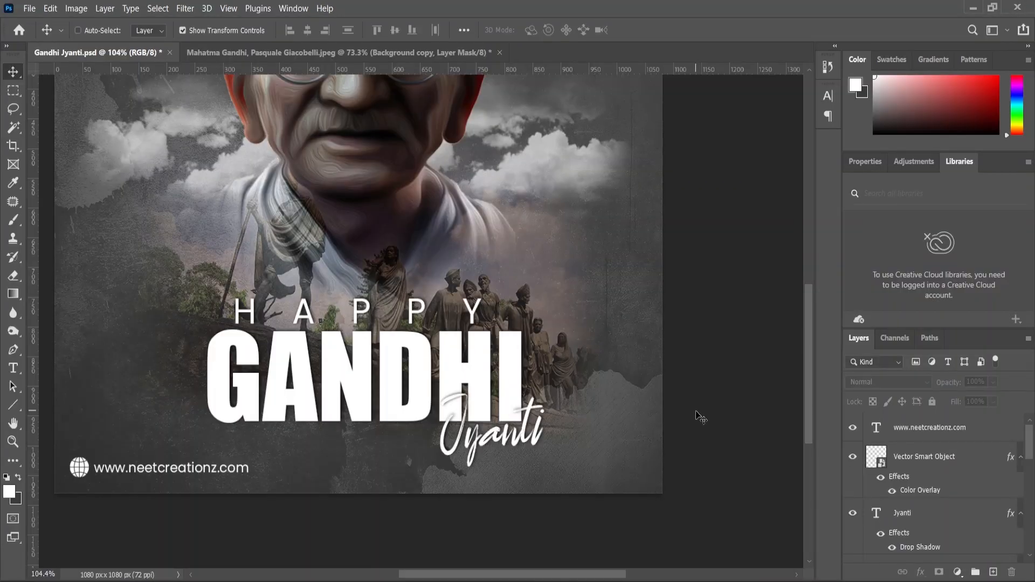
pyautogui.hotkey('ctrl', 'v')
pyautogui.click(571, 151)
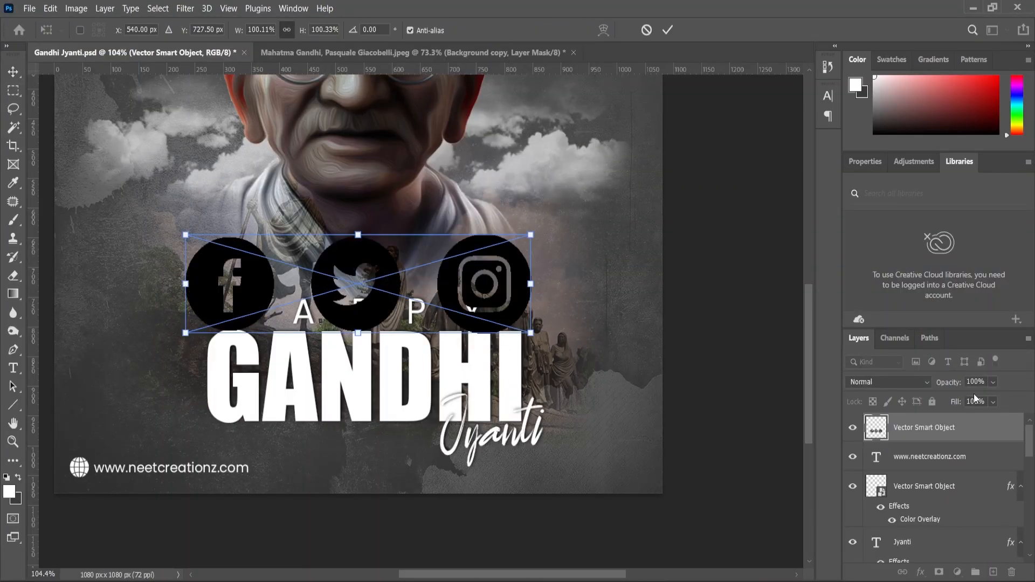
pyautogui.press('Return')
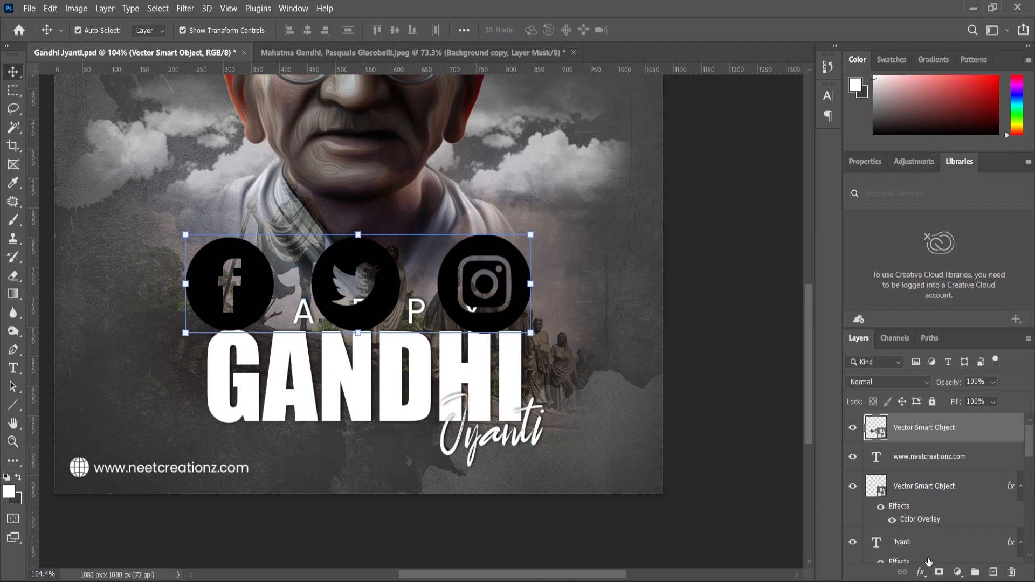
# - Apply a white Color Overlay to the pasted social icons
pyautogui.click(921, 572)
pyautogui.click(953, 519)
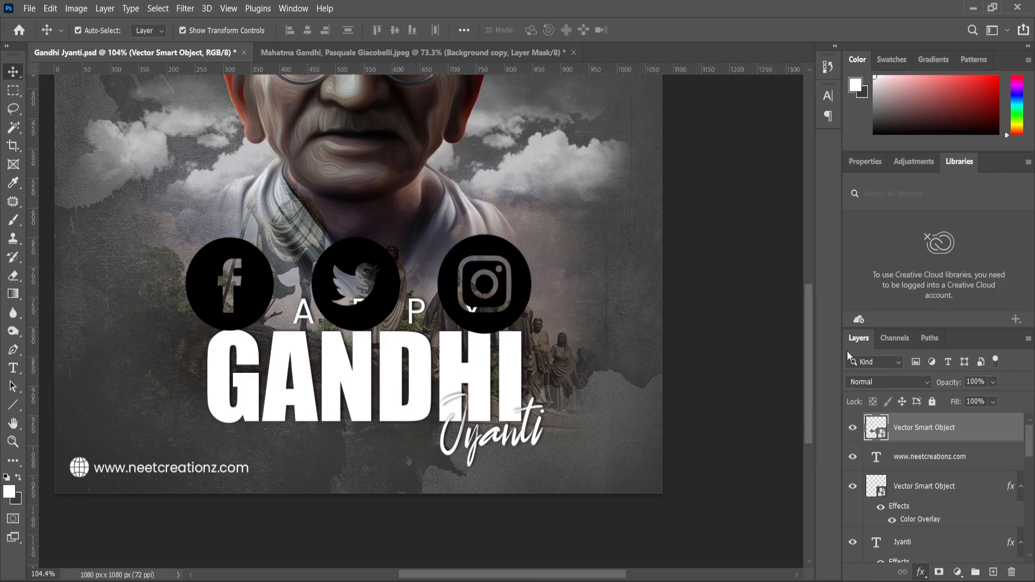
pyautogui.click(975, 235)
# - Scale the social icons down to about 13%, move them near the poster's lower-right corner, and add a horizontal guide along their bottom edge
pyautogui.moveTo(534, 239); pyautogui.dragTo(599, 472)
pyautogui.press('Return')
pyautogui.scroll(2, 478, 494)
pyautogui.scroll(-1, 423, 146)
pyautogui.moveTo(258, 72); pyautogui.dragTo(254, 440)
pyautogui.scroll(1, 623, 450)
pyautogui.scroll(3, 625, 447)
# - Enlarge the social icons toward the poster's right margin, level with the website text, and clear the guide
pyautogui.hotkey('ctrl', 't')
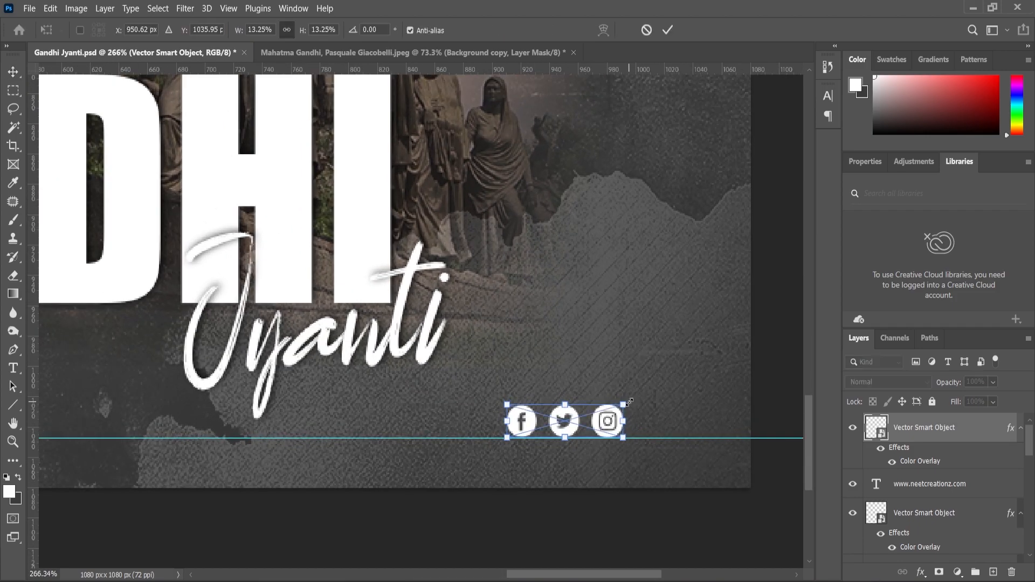
pyautogui.moveTo(623, 404); pyautogui.dragTo(686, 406)
pyautogui.click(12, 442)
pyautogui.scroll(-6, 556, 376)
pyautogui.click(401, 28)
pyautogui.scroll(-2, 576, 316)
pyautogui.scroll(3, 429, 353)
pyautogui.click(15, 74)
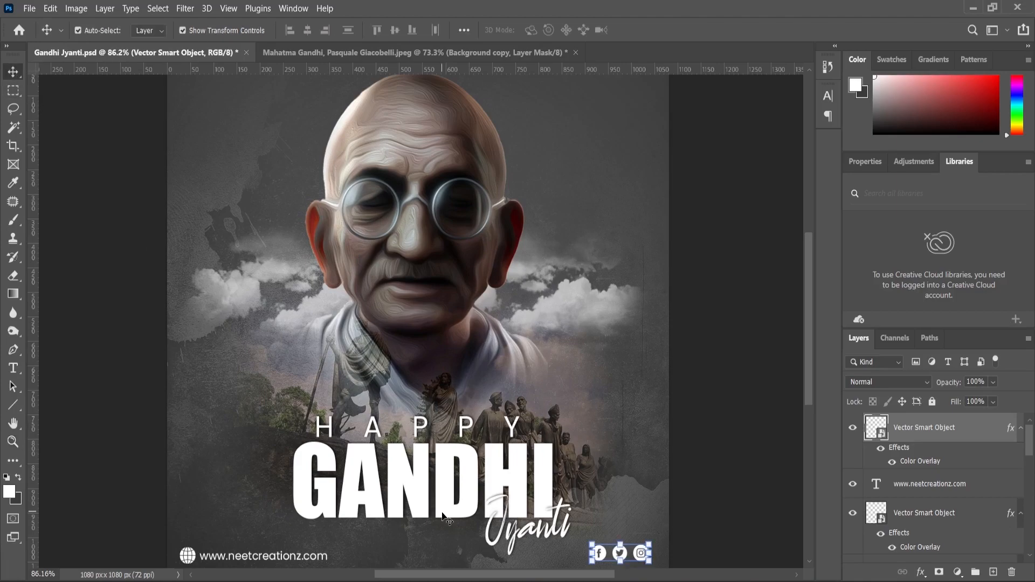
# - Align the horizontal centers of the GANDHI and HAPPY text layers, and clear the selection
pyautogui.click(442, 516)
pyautogui.scroll(3, 412, 432)
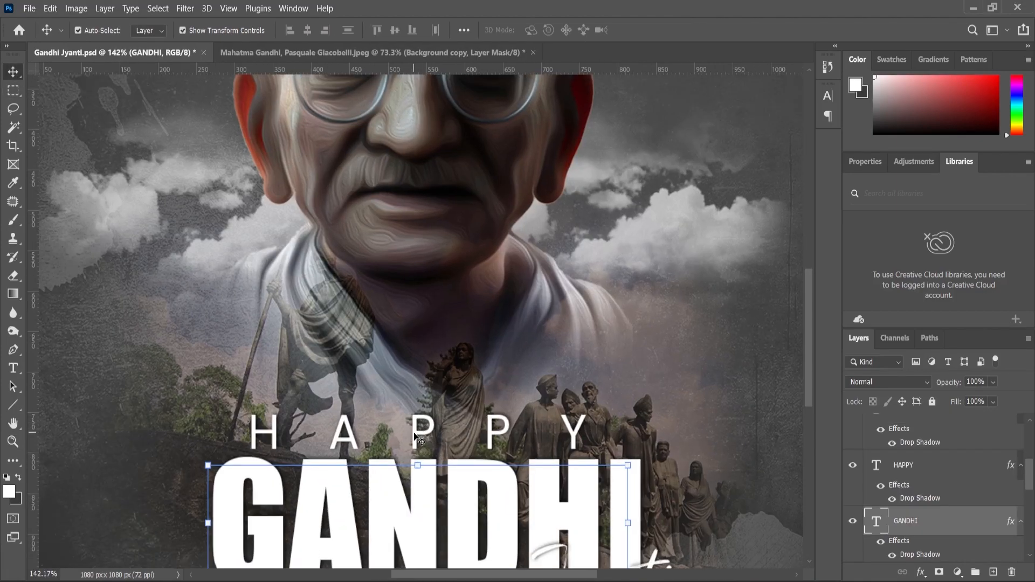
pyautogui.keyDown('shift'); pyautogui.click(419, 439); pyautogui.keyUp('shift')
pyautogui.click(307, 30)
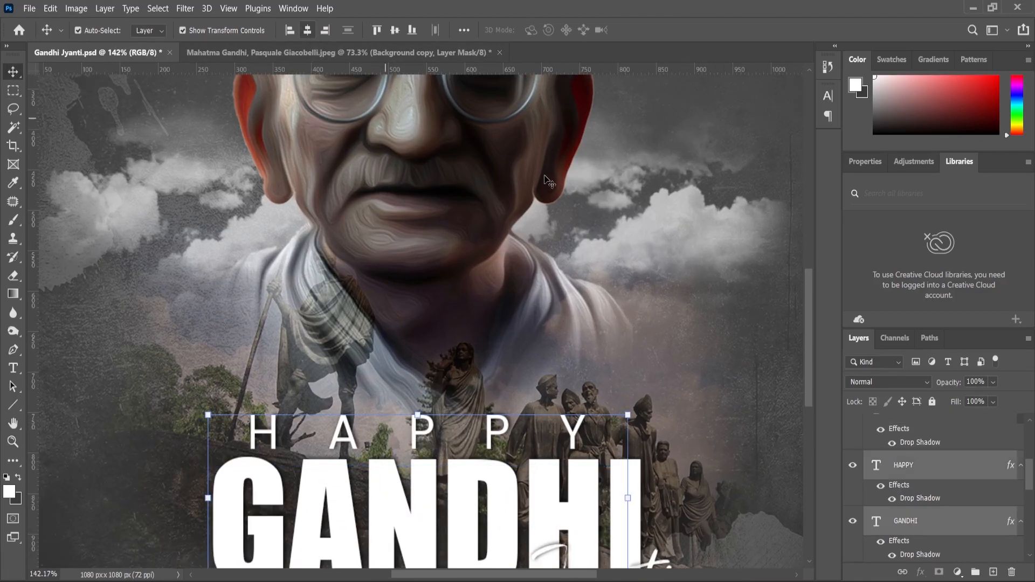
pyautogui.scroll(-4, 646, 333)
pyautogui.click(680, 395)
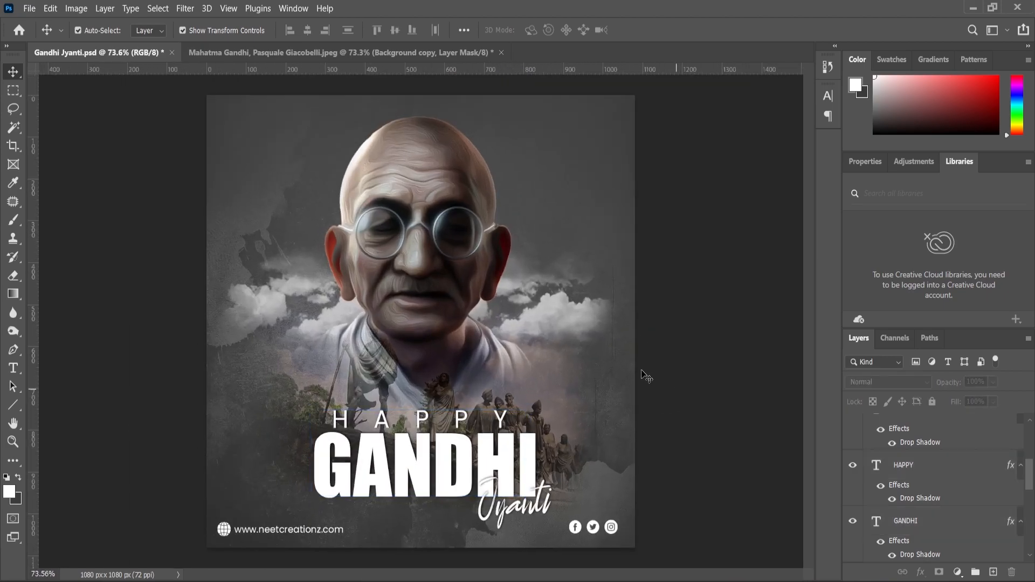
# - Add a Levels adjustment above all layers, with the white input level at 234 and slight changes to the shadows and midtones
pyautogui.scroll(-3, 966, 472)
pyautogui.click(930, 430)
pyautogui.click(958, 572)
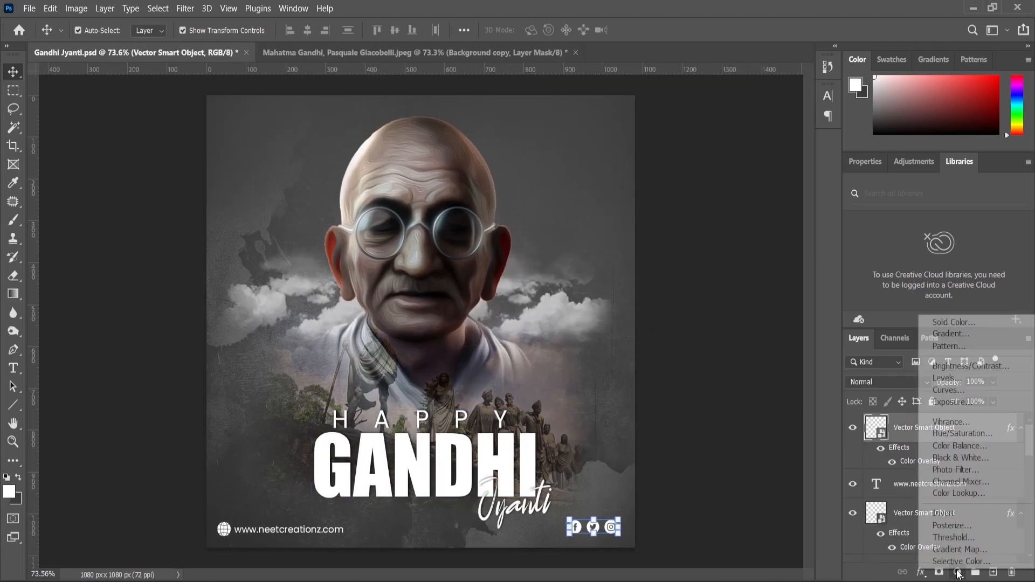
pyautogui.click(916, 379)
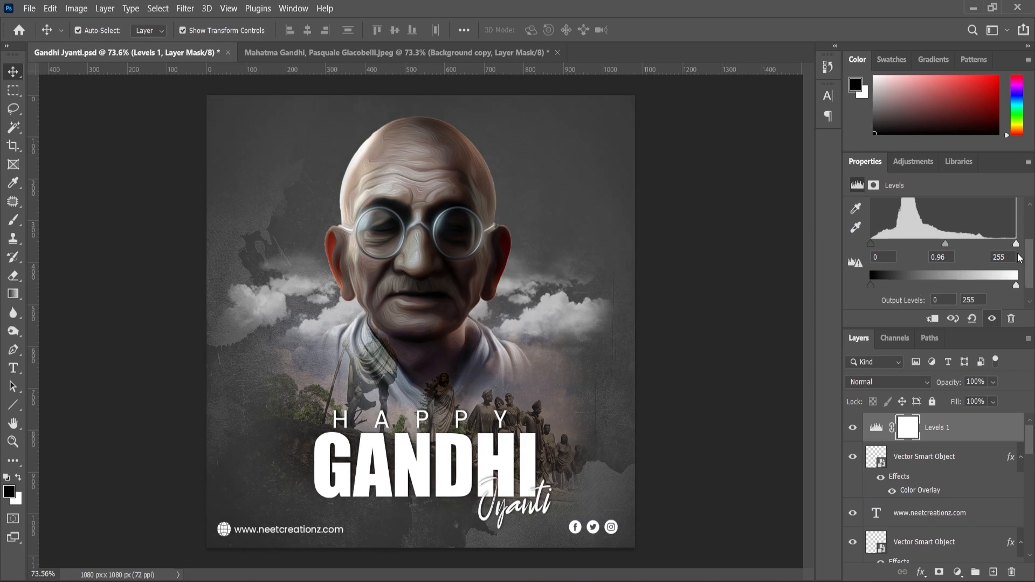
pyautogui.moveTo(1016, 244); pyautogui.dragTo(1006, 244)
pyautogui.moveTo(870, 244); pyautogui.dragTo(873, 243)
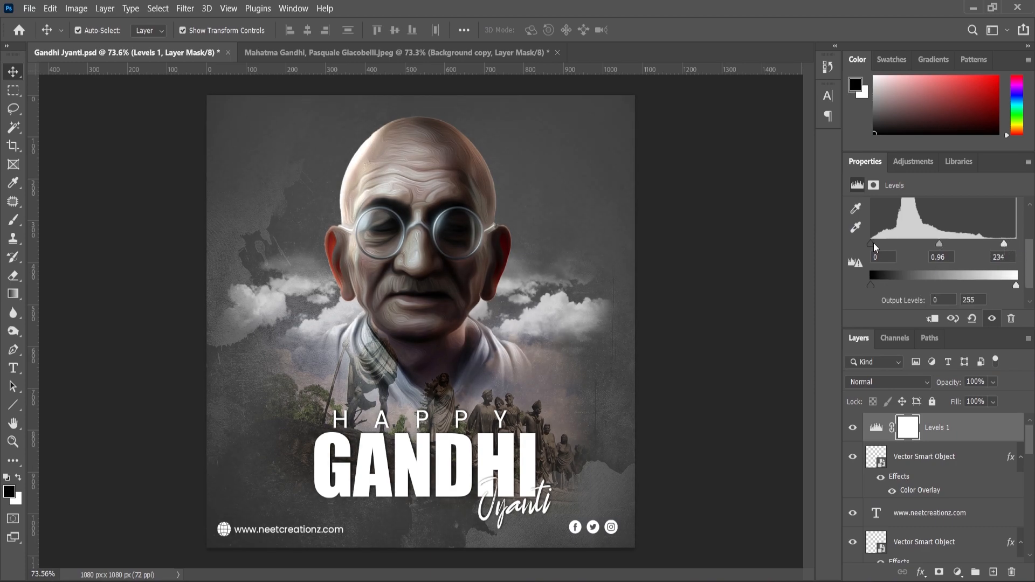
pyautogui.moveTo(940, 243); pyautogui.dragTo(936, 247)
# - Compare the poster with and without the Levels adjustment, and examine the whole composition with nothing selected
pyautogui.click(853, 427)
pyautogui.click(853, 427)
pyautogui.scroll(-2, 579, 348)
pyautogui.scroll(2, 579, 348)
pyautogui.scroll(-1, 579, 348)
pyautogui.scroll(1, 579, 348)
pyautogui.scroll(-1, 579, 348)
pyautogui.click(751, 367)
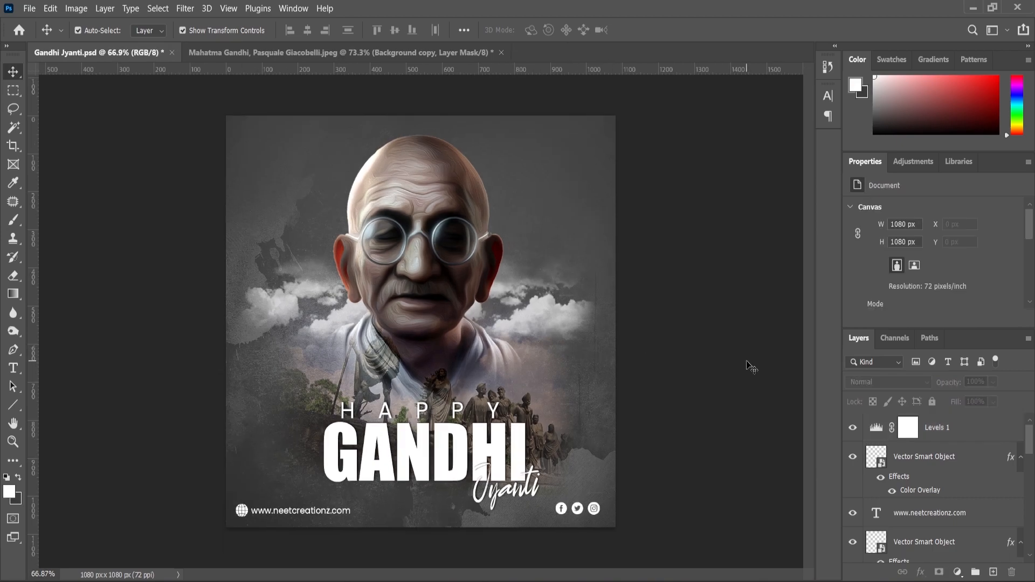